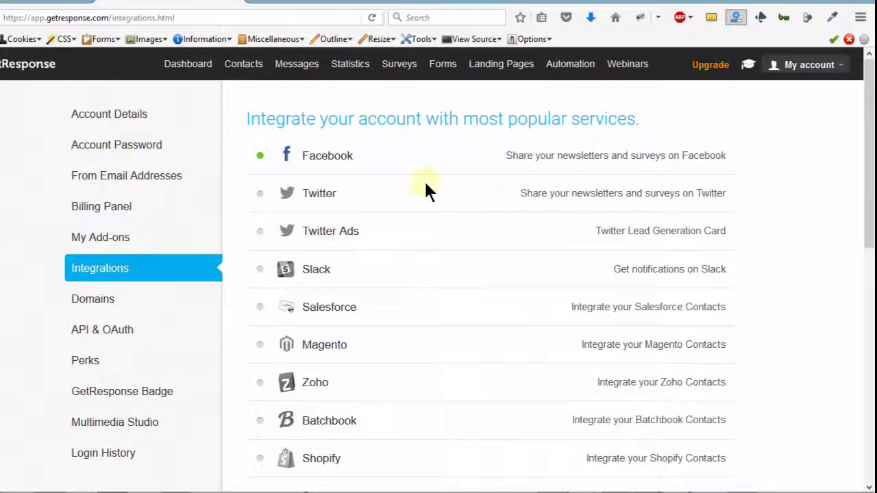
Open the account's integrations page and expand the PayPal integration for Buy Now buttons.
left_click(817, 68)
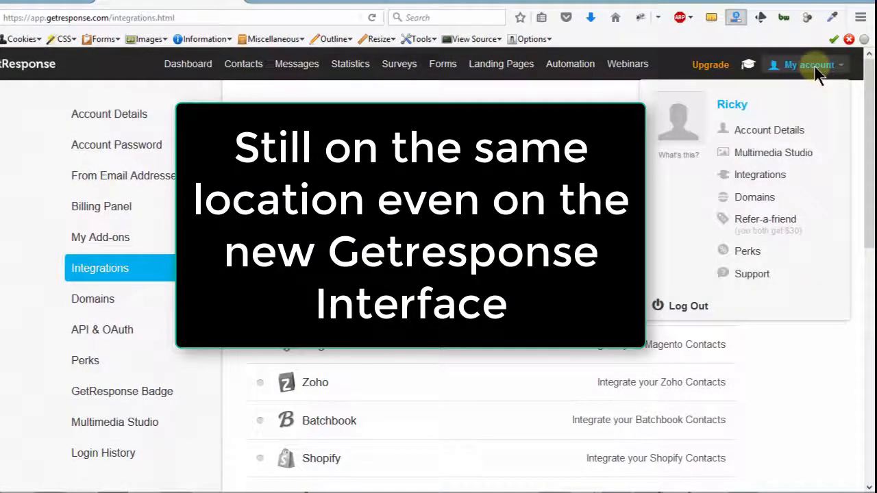
left_click(760, 176)
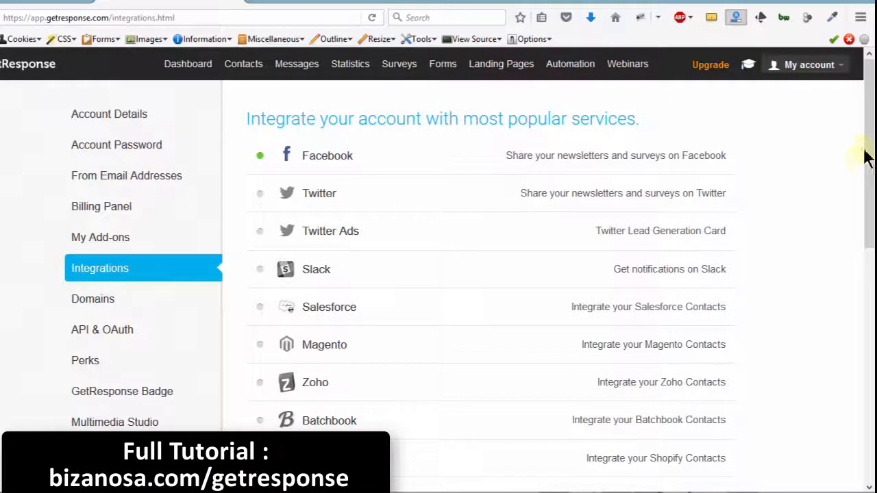
left_click_drag(868, 126, 869, 316)
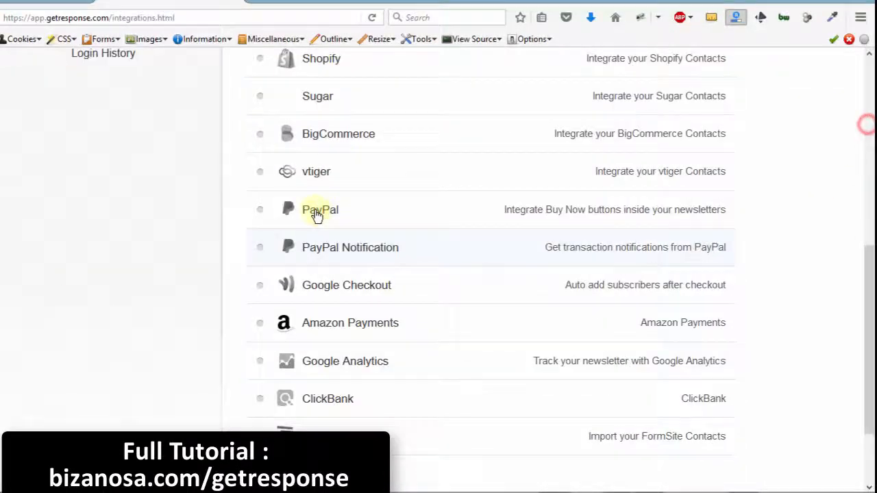
left_click(364, 211)
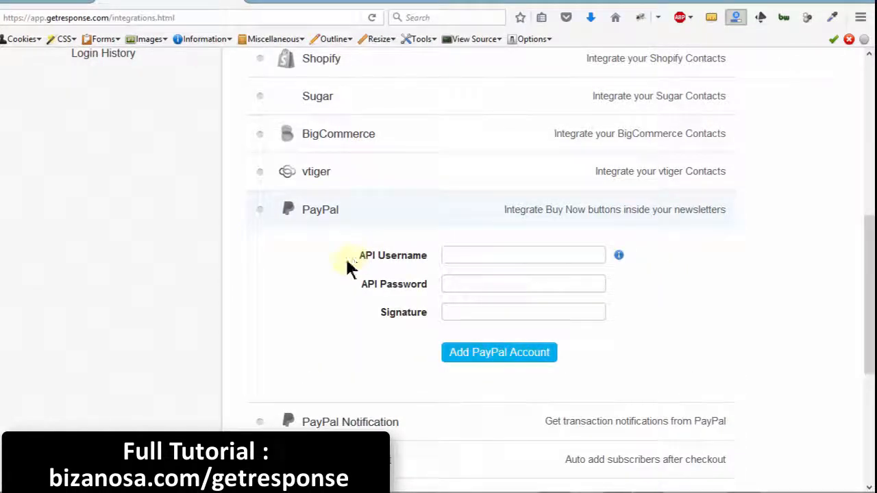
Examine which credentials the PayPal integration form requires: API Username, API Password and Signature.
left_click_drag(355, 254, 427, 257)
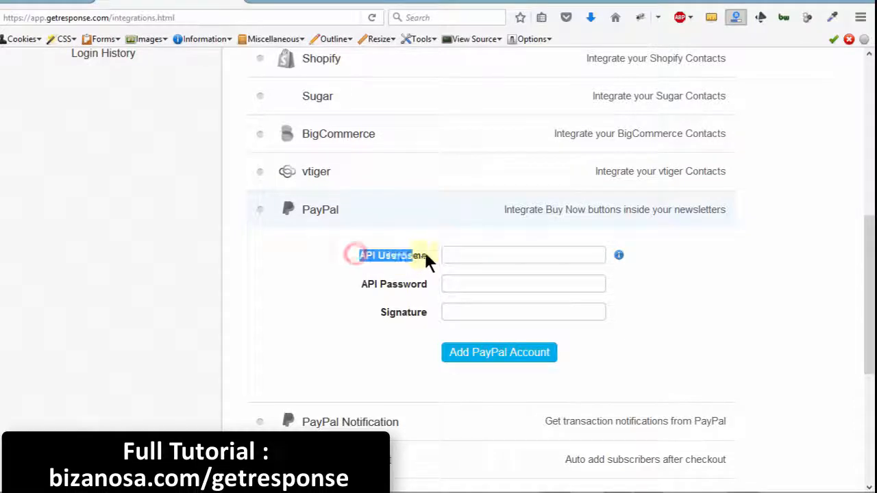
left_click(426, 253)
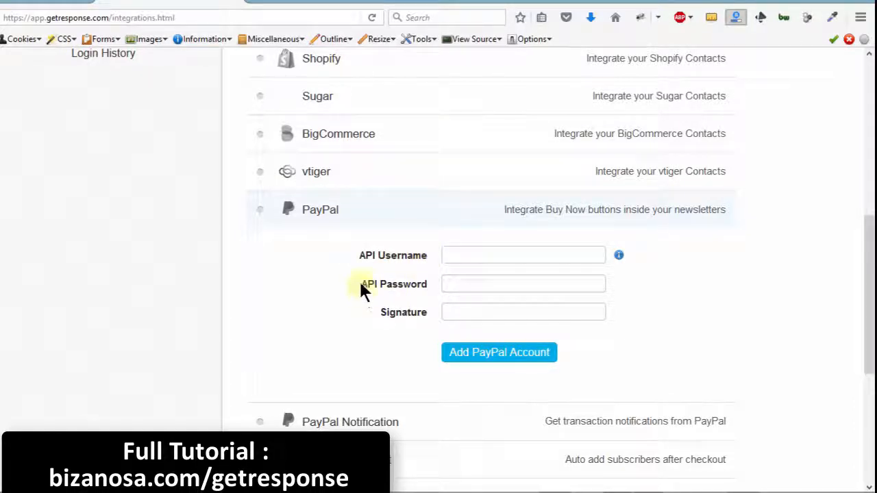
left_click_drag(360, 283, 425, 285)
left_click(426, 286)
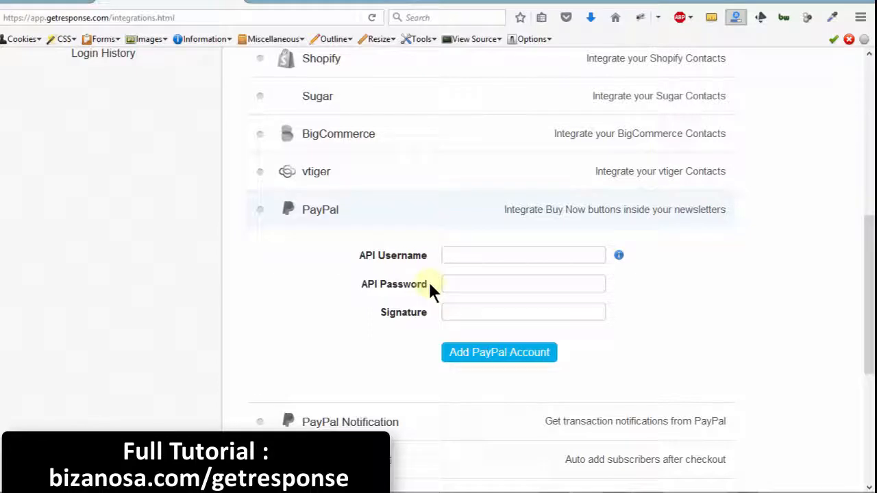
left_click(465, 311)
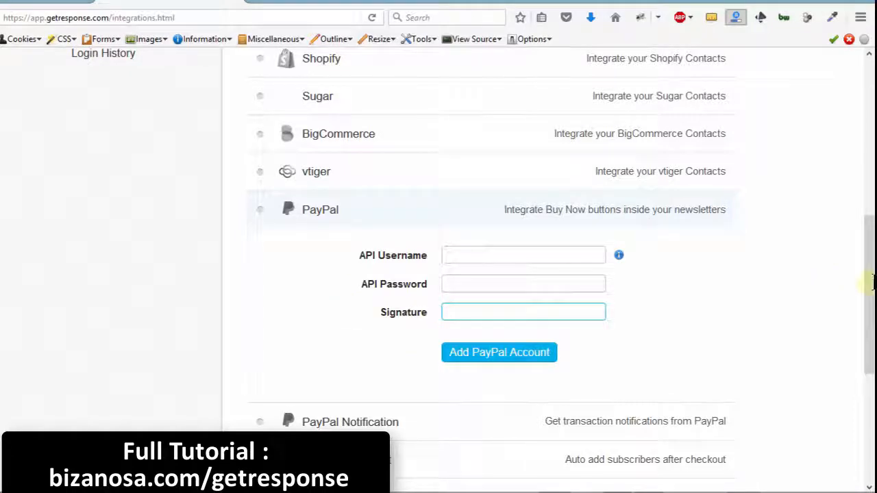
left_click_drag(870, 283, 871, 132)
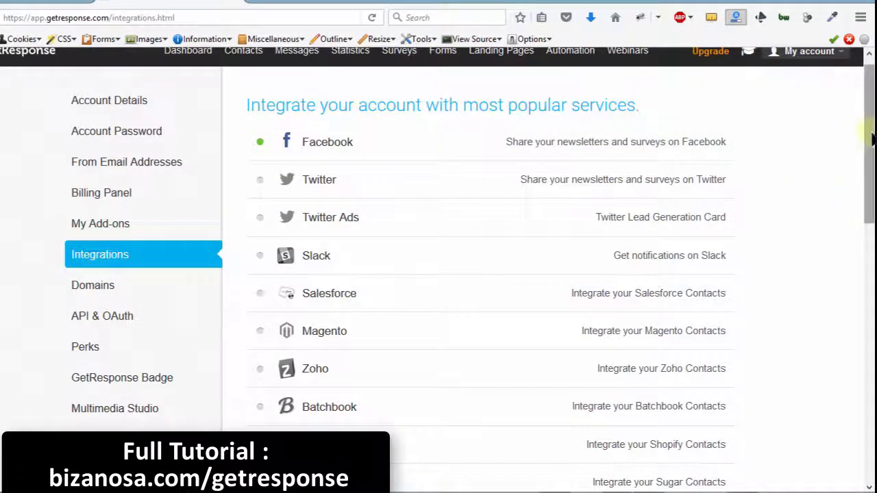
left_click_drag(870, 134, 872, 342)
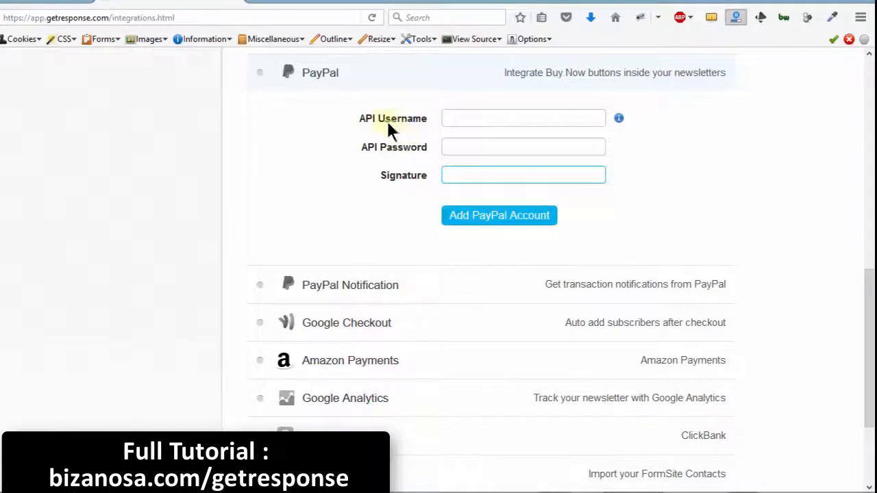
mouse_move(355, 111)
left_mouse_down()
mouse_move(400, 170)
mouse_move(435, 182)
mouse_move(354, 202)
left_mouse_up()
left_click(333, 196)
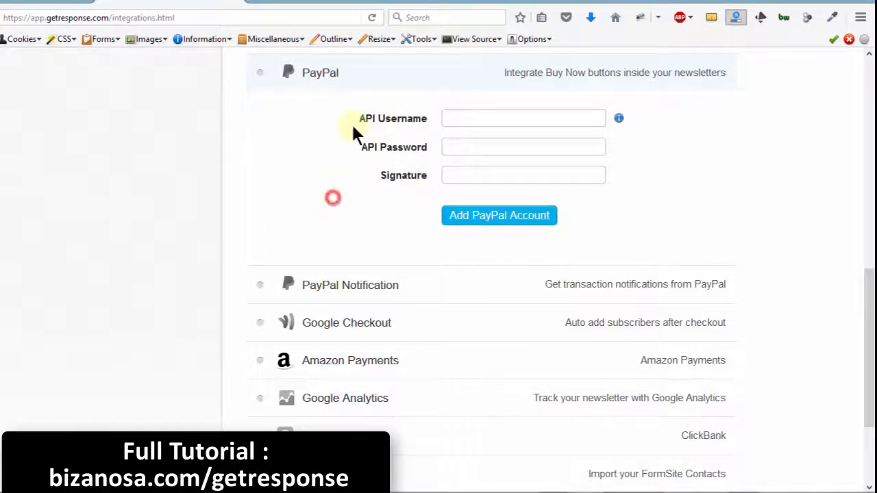
Switch to the PayPal account and open the API access settings from its seller preferences.
left_click(427, 3)
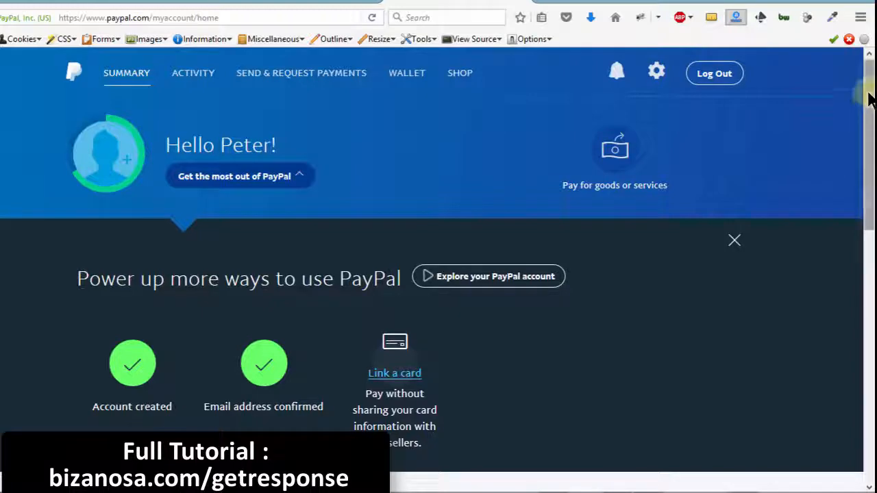
left_click_drag(867, 98, 865, 346)
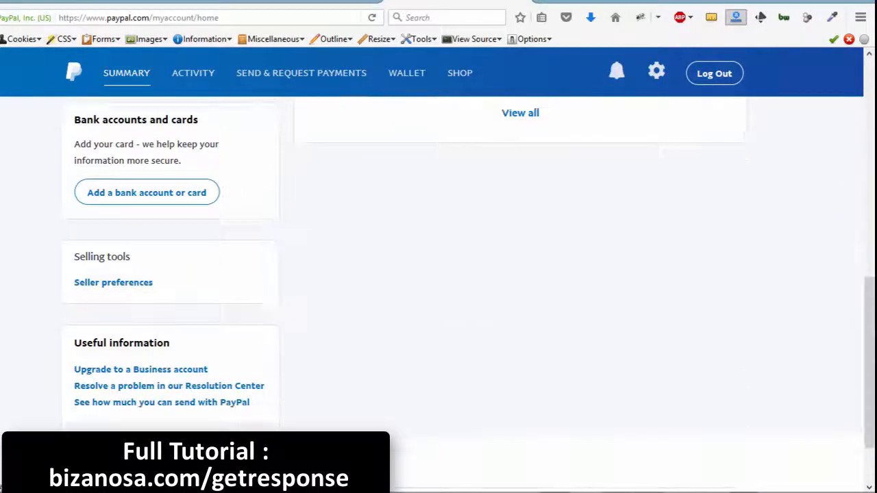
left_click(104, 287)
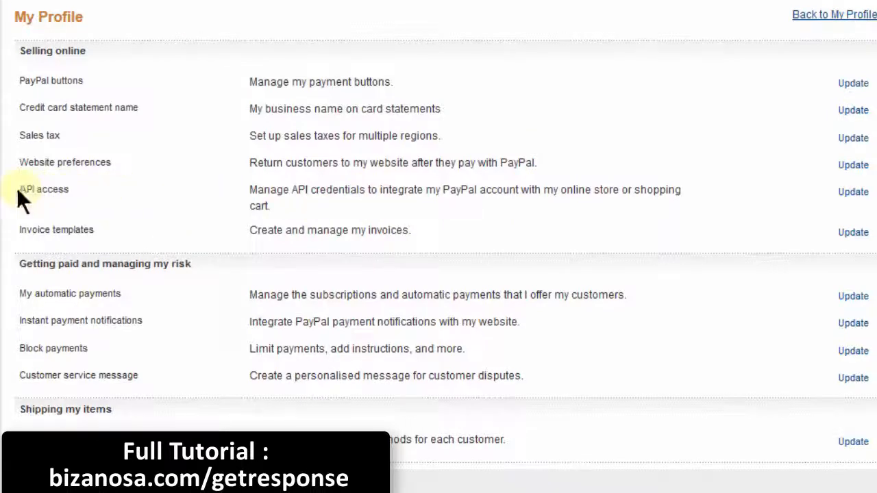
left_click_drag(20, 186, 86, 183)
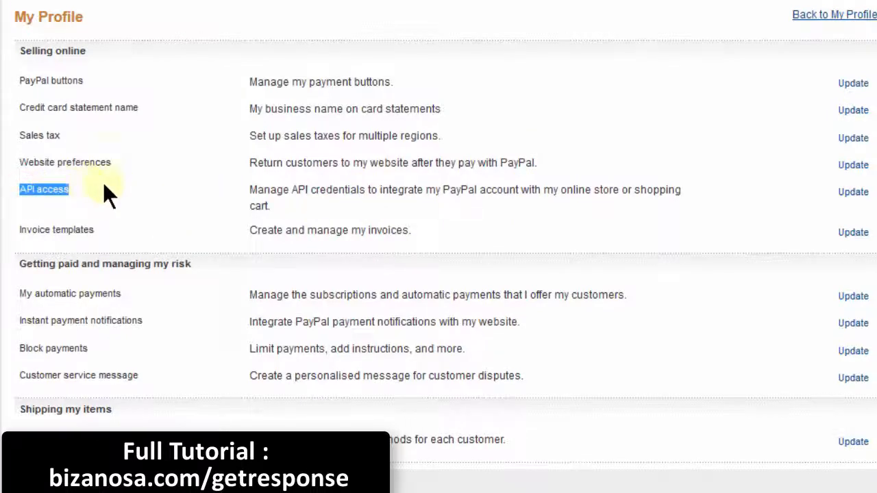
left_click(853, 194)
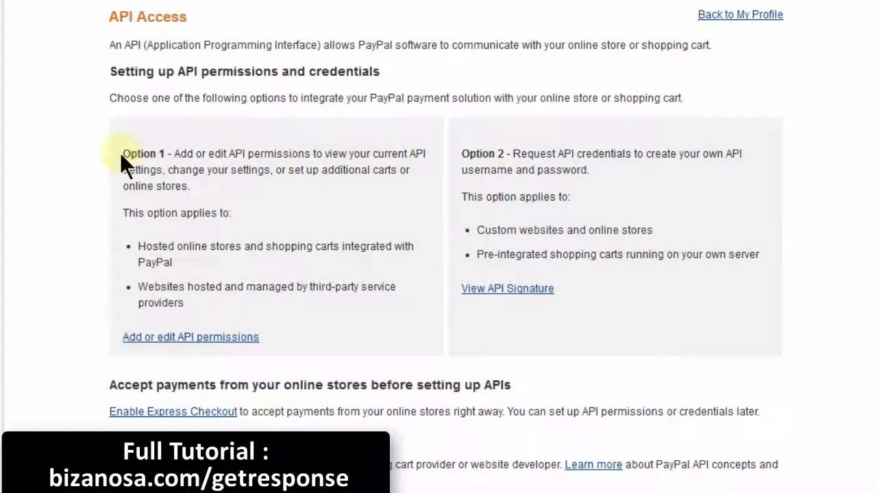
Compare the two API setup options and open the API signature under Option 2.
left_click_drag(121, 153, 158, 150)
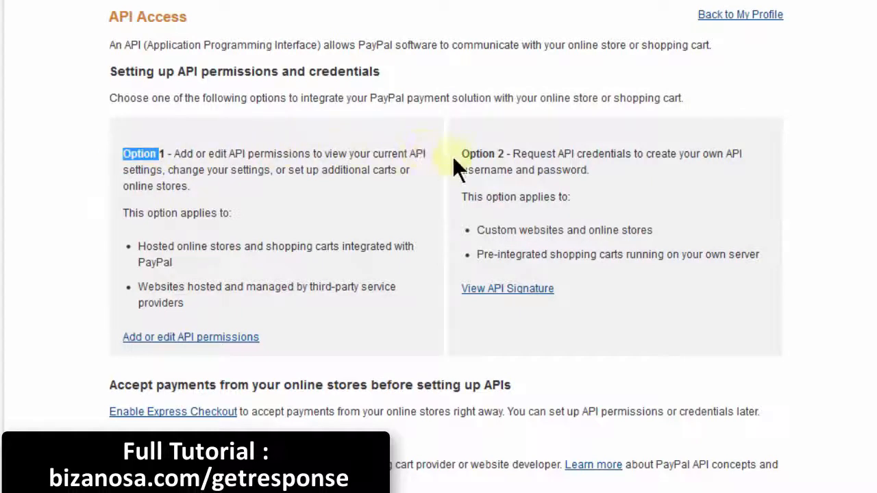
left_click_drag(452, 156, 494, 146)
left_click(544, 153)
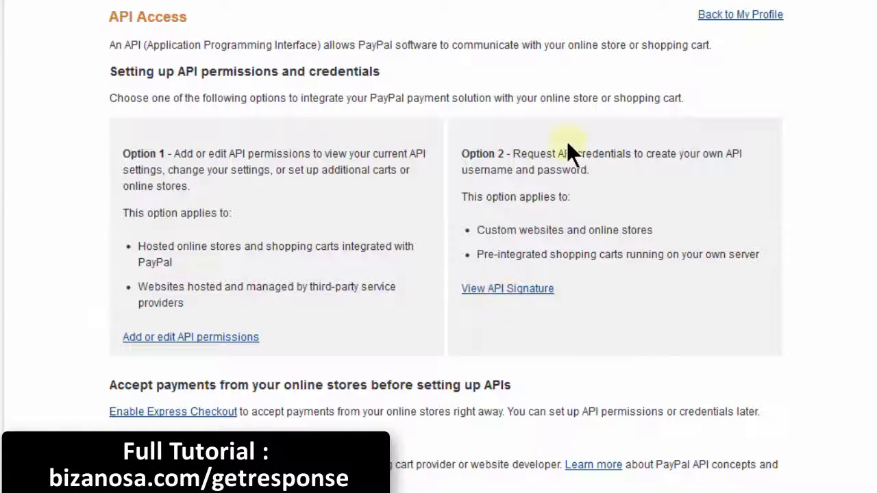
left_click(495, 295)
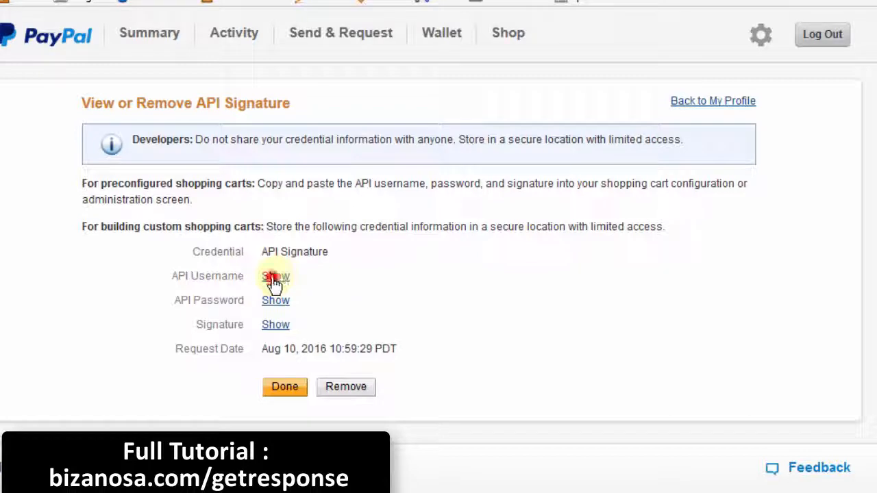
Reveal the API username in PayPal and copy it into the API Username field of GetResponse's PayPal integration.
left_click(276, 280)
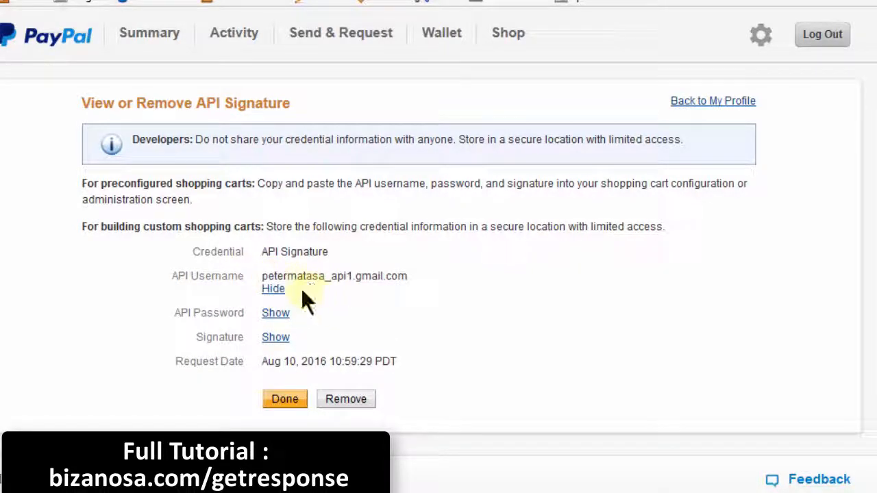
left_click_drag(262, 277, 418, 279)
key("ctrl+c")
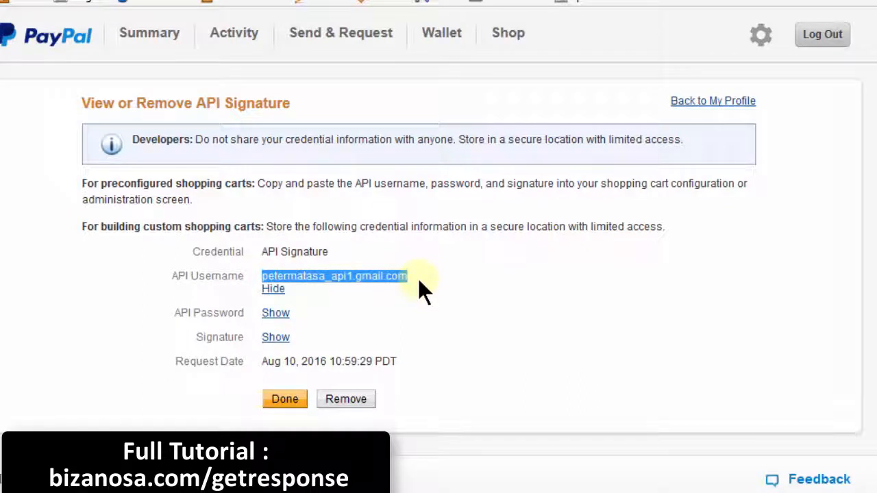
left_click(164, 2)
left_click(482, 97)
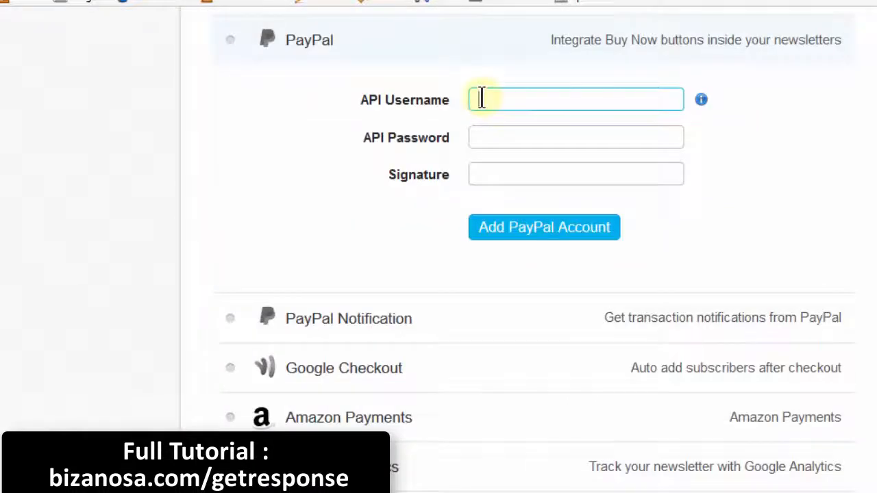
key("ctrl+v")
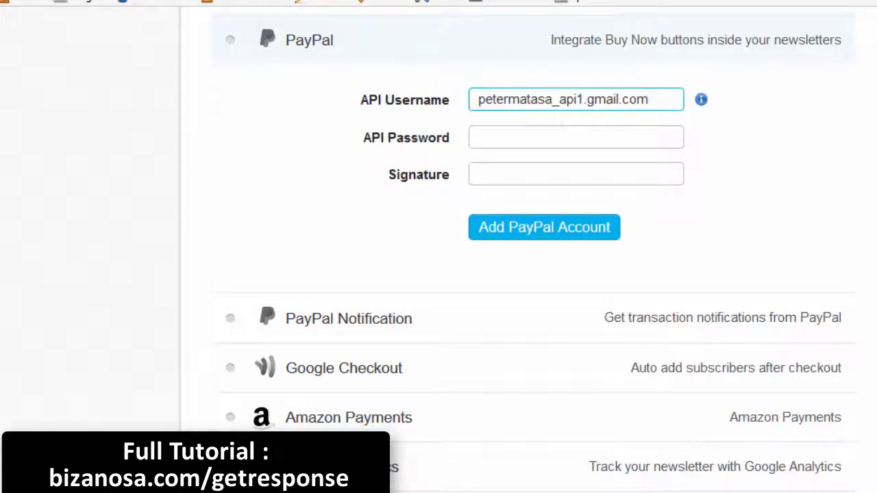
Reveal the API password in PayPal and copy it into the API Password field of GetResponse's PayPal integration.
key("ctrl+Tab")
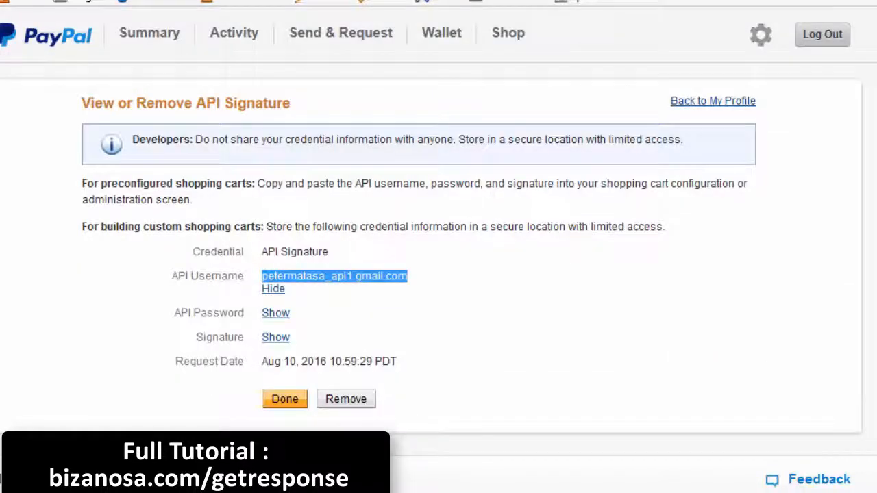
left_click(276, 315)
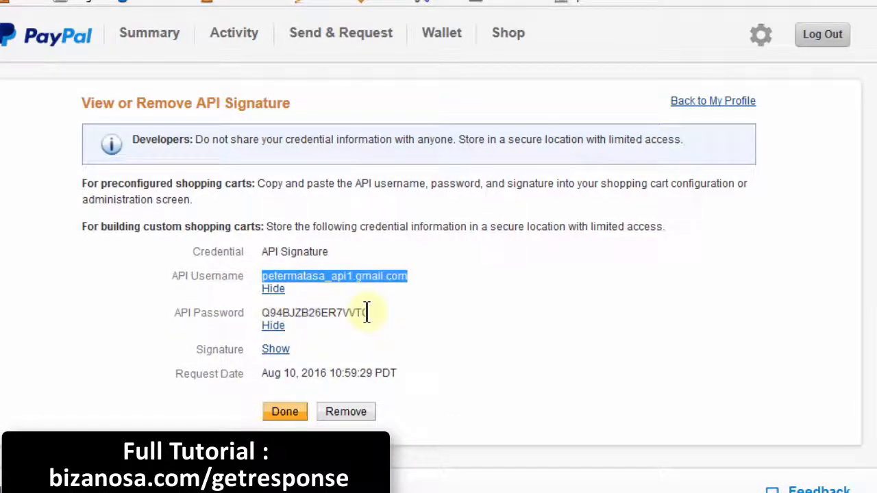
left_click_drag(368, 312, 260, 313)
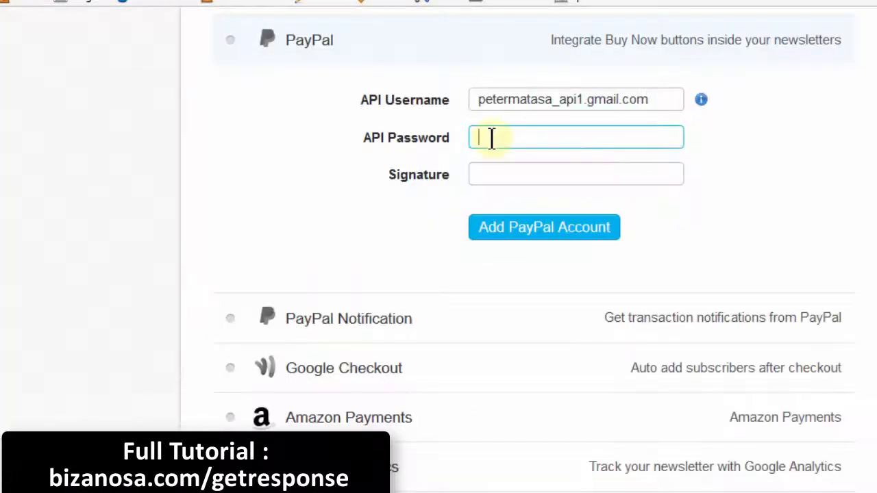
left_click(489, 137)
key("ctrl+v")
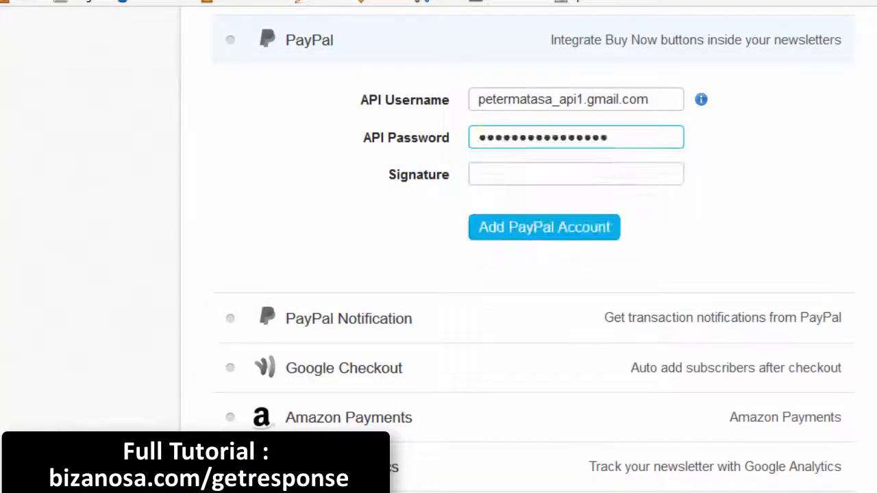
Copy the revealed PayPal API signature into GetResponse's Signature field and add the PayPal account.
left_click(605, 3)
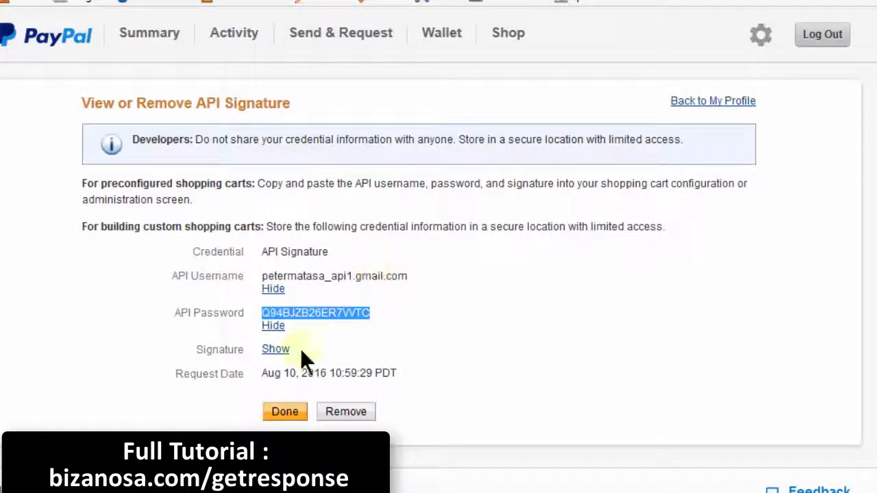
left_click(277, 350)
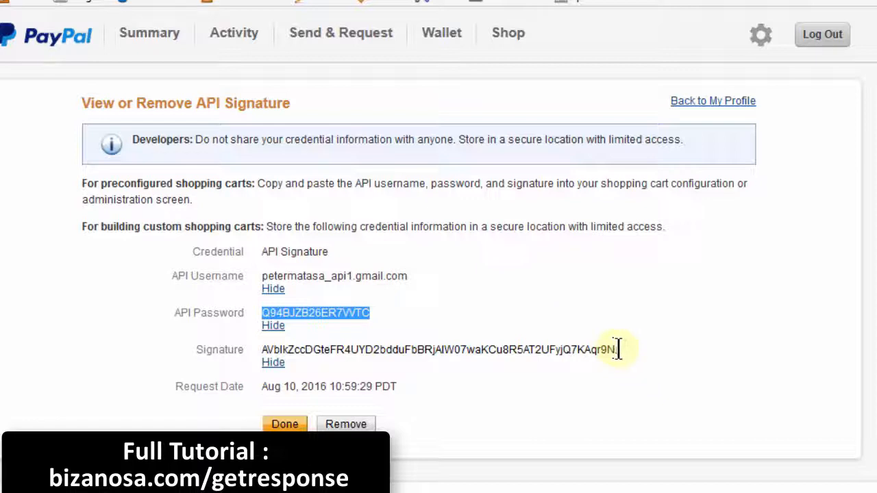
mouse_move(616, 349)
left_mouse_down()
mouse_move(456, 348)
mouse_move(592, 334)
mouse_move(616, 341)
left_mouse_up()
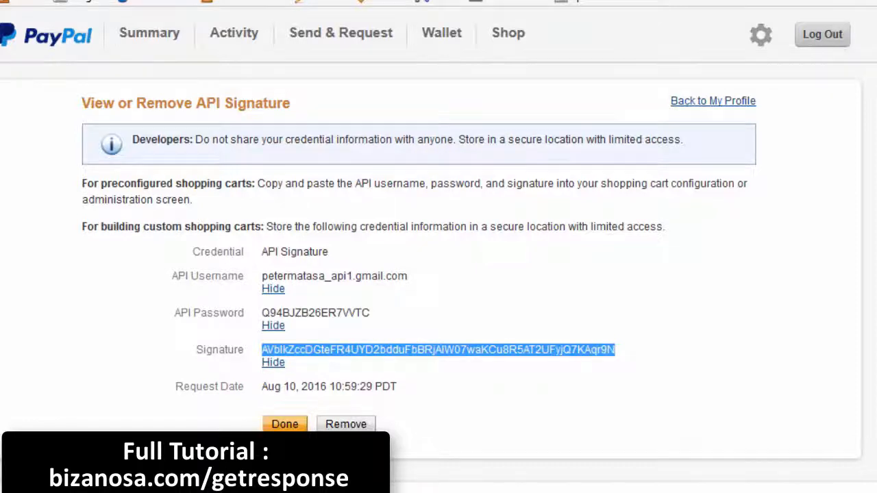
left_click(185, 1)
left_click(486, 175)
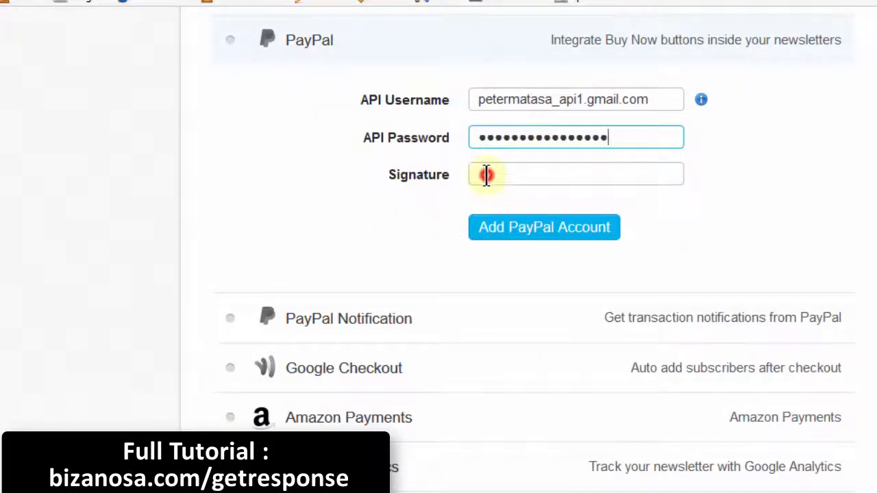
key("ctrl+v")
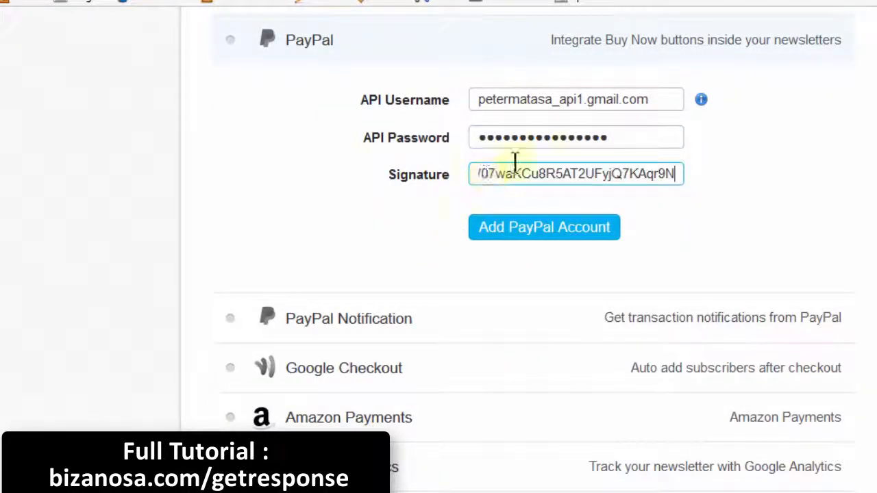
left_click(541, 232)
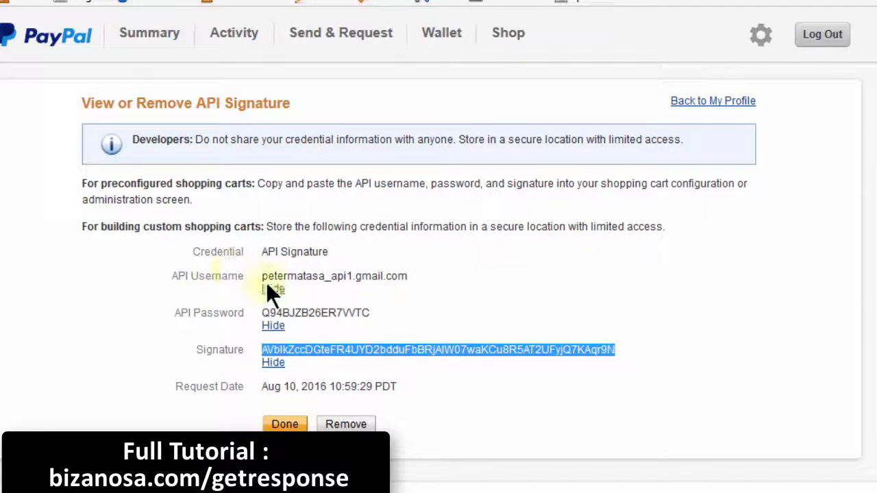
Switch to GetResponse's integrations list and expand the PayPal entry to check the integration's status and where PayPal buttons can be added.
left_click(231, 364)
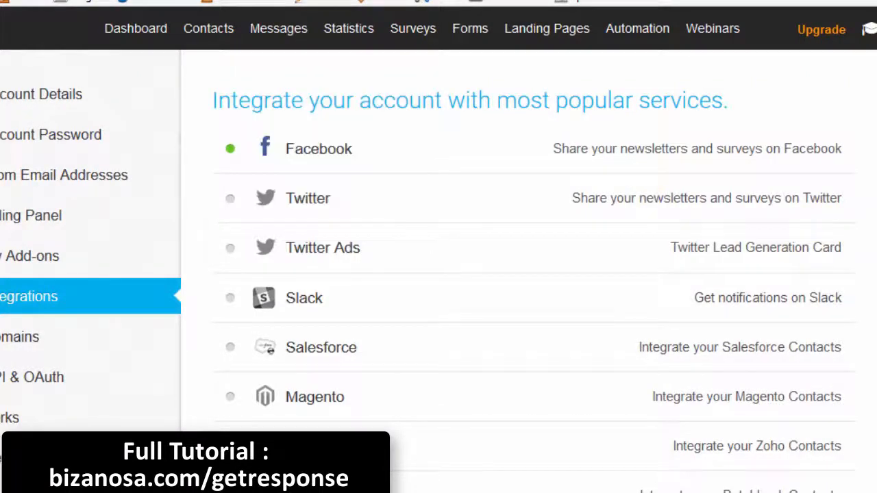
scroll(438, 246, "down", 5)
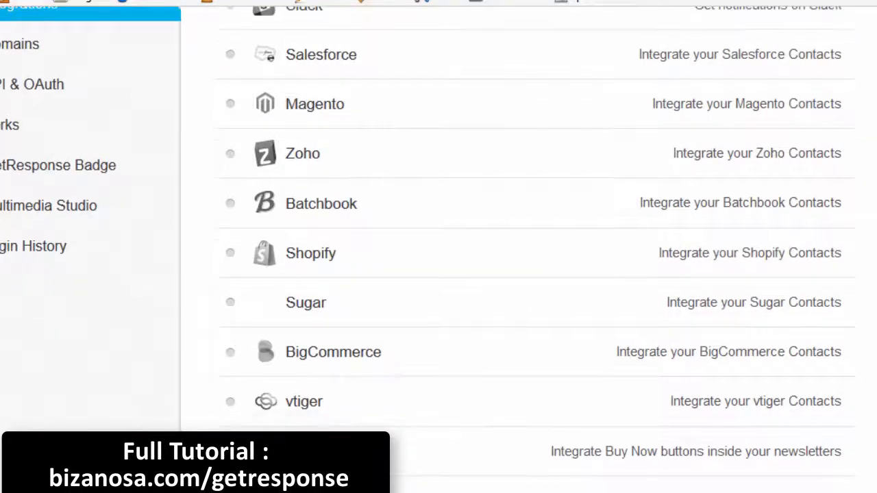
scroll(594, 265, "down", 4)
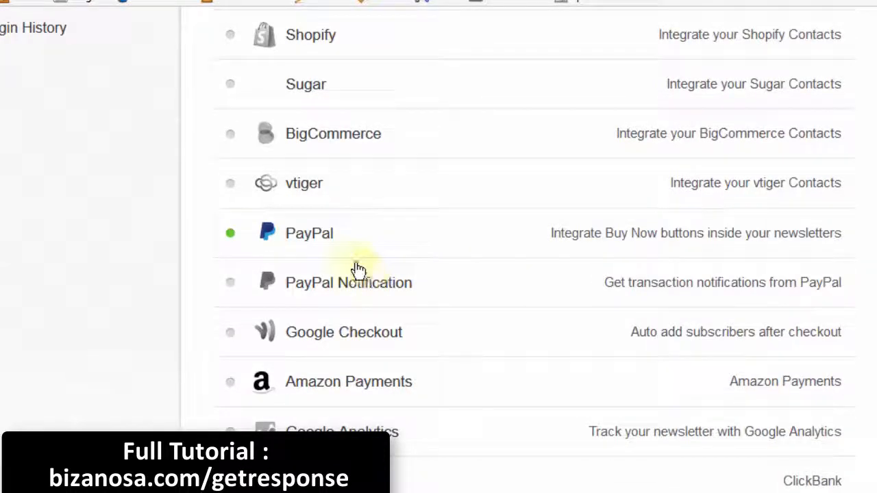
left_click(596, 240)
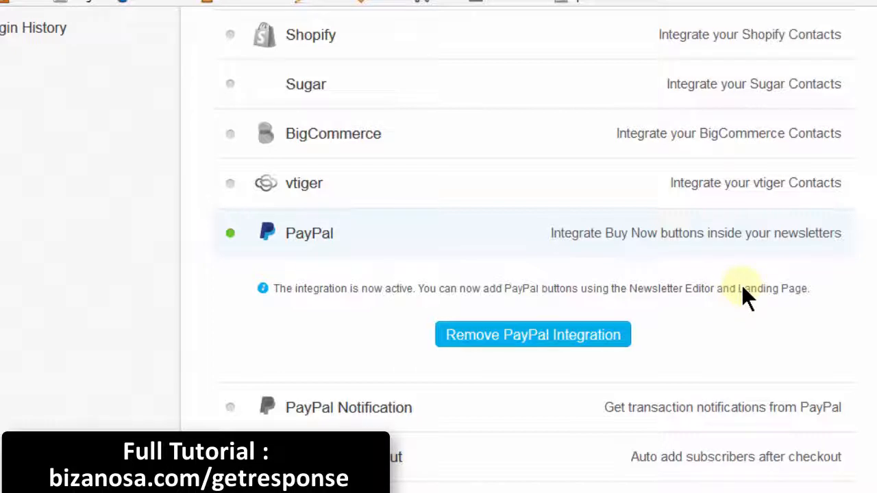
left_click_drag(738, 287, 800, 288)
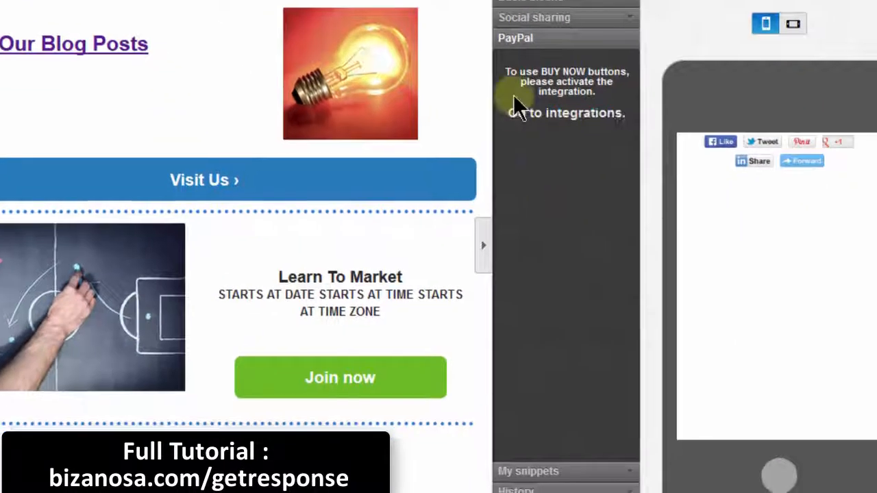
Save the open newsletter as a draft and exit the GetResponse message editor.
left_click(685, 487)
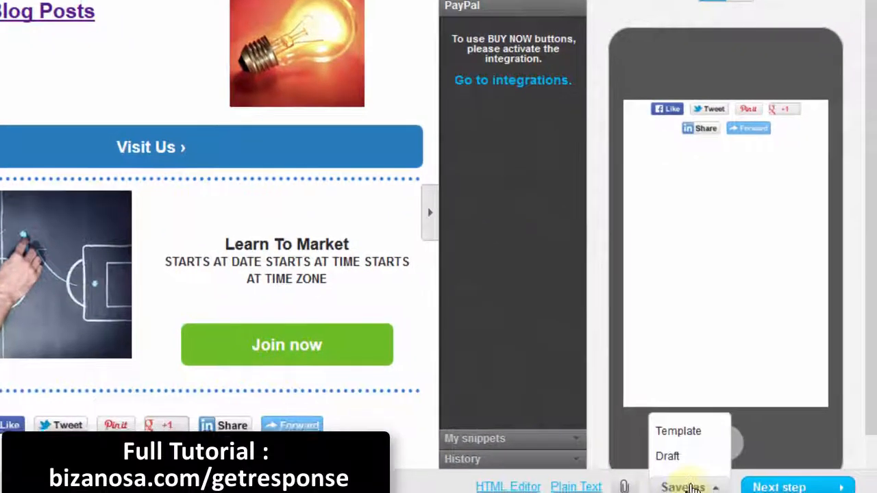
left_click(668, 456)
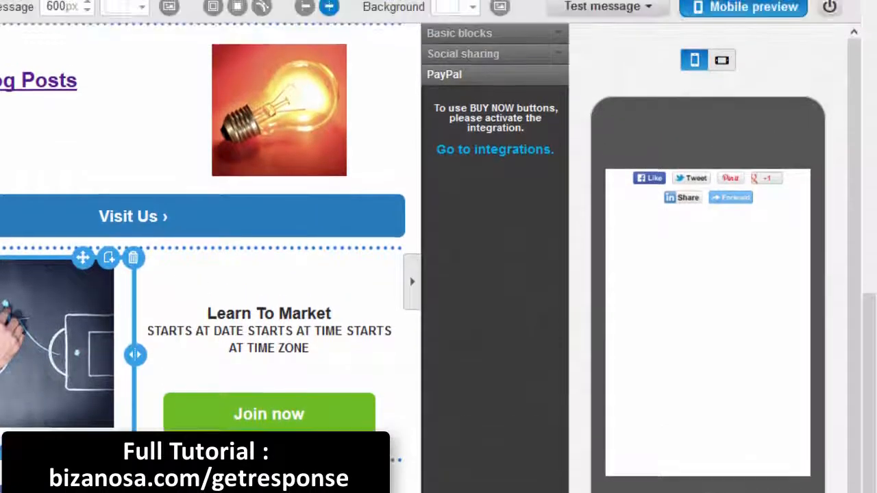
left_click(831, 8)
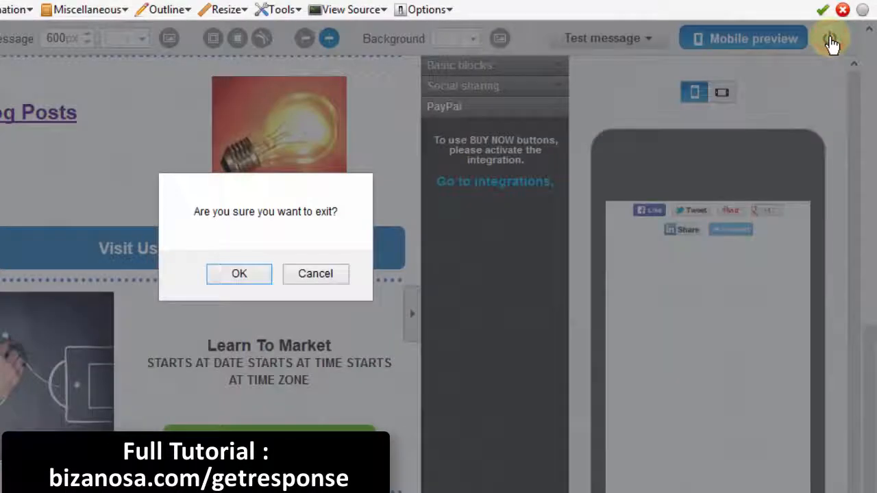
left_click(241, 273)
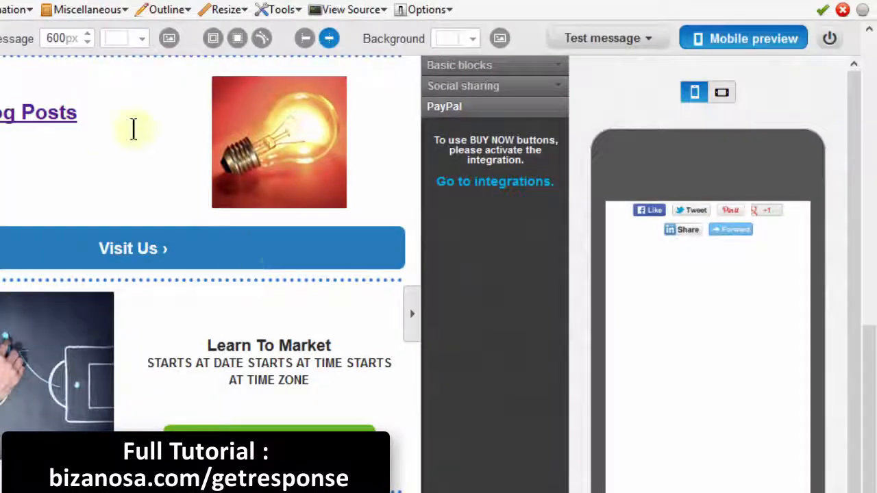
left_click(134, 129)
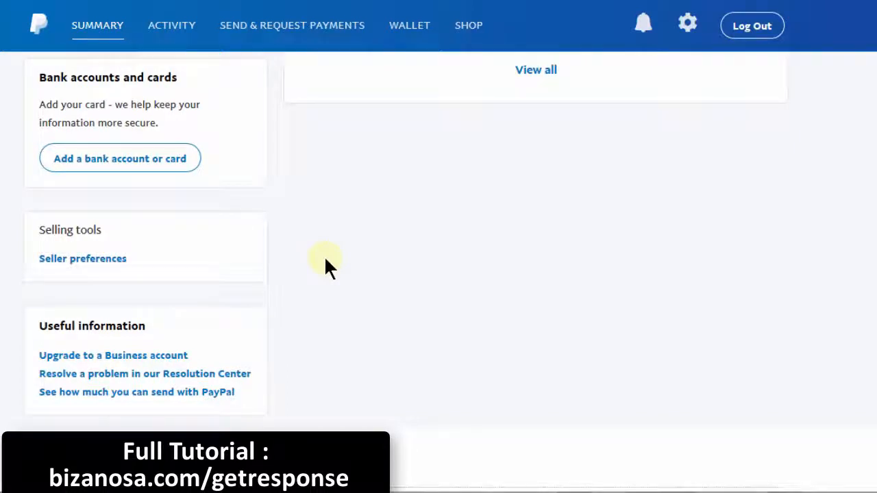
Open the seller preferences in PayPal and locate the PayPal buttons entry under Selling online.
left_click(80, 260)
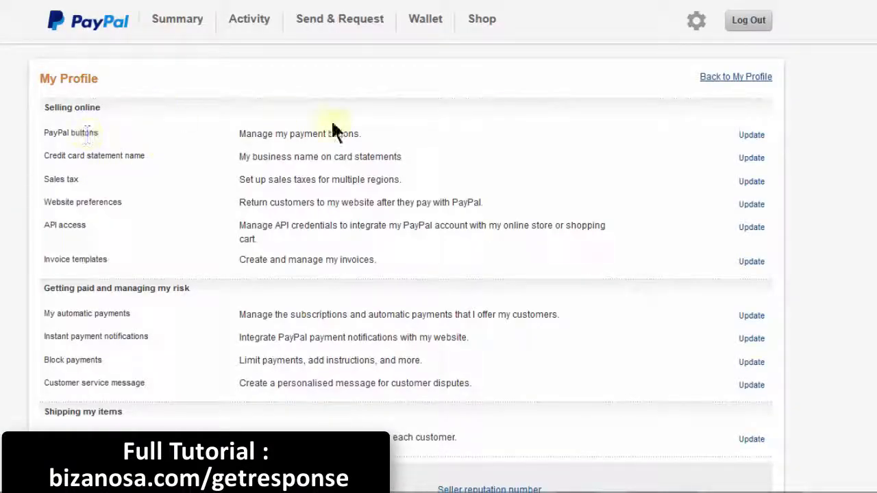
left_click(758, 137)
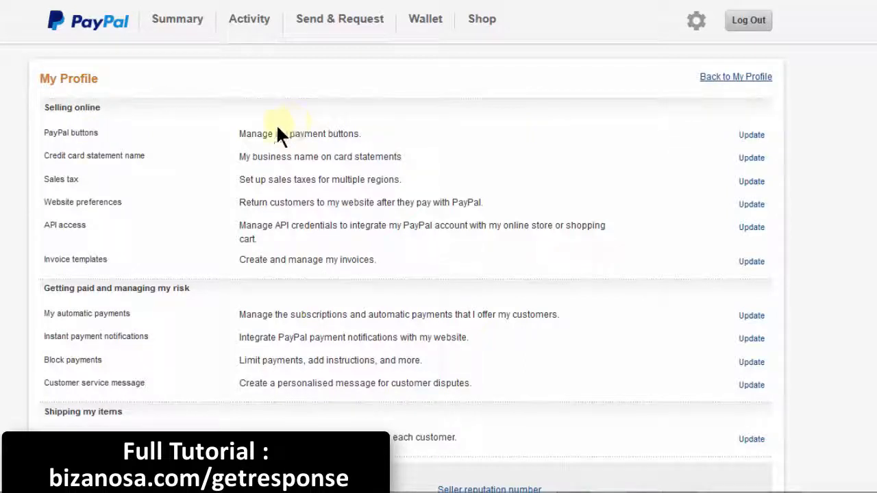
left_click_drag(42, 133, 116, 134)
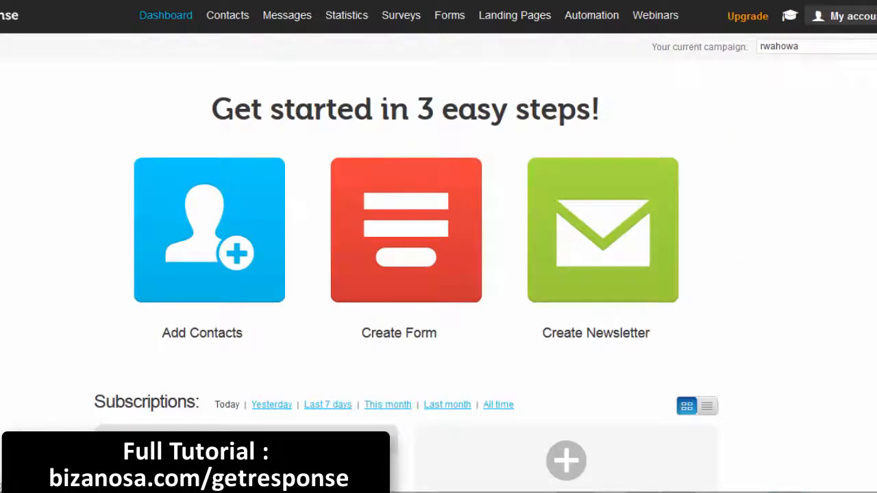
Open the drafts list of GetResponse's newsletters and find the saved draft.
mouse_move(285, 15)
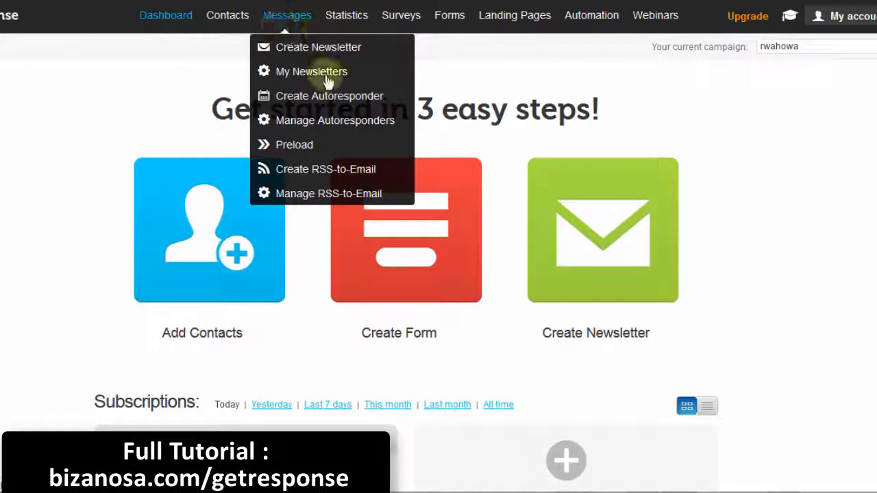
left_click(288, 77)
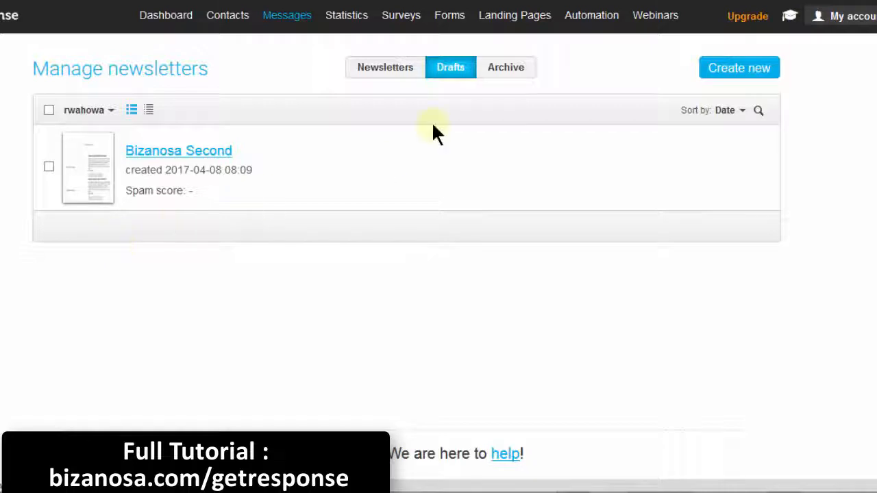
left_click(450, 71)
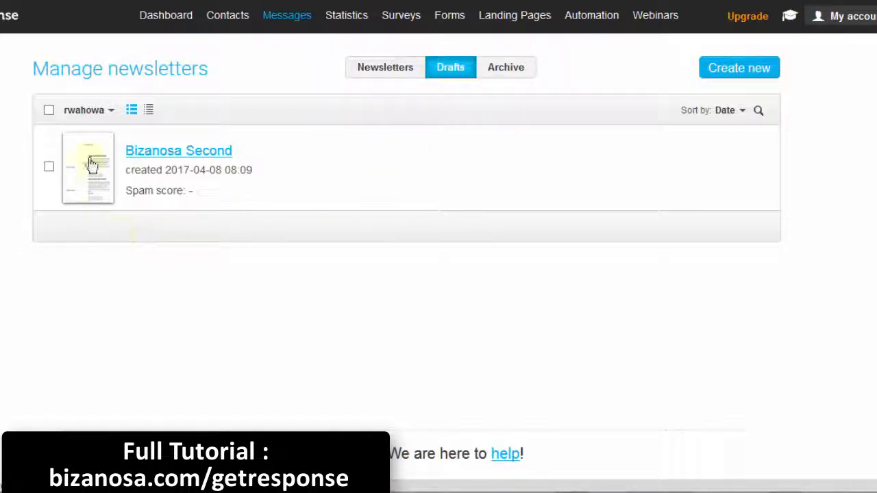
mouse_move(171, 177)
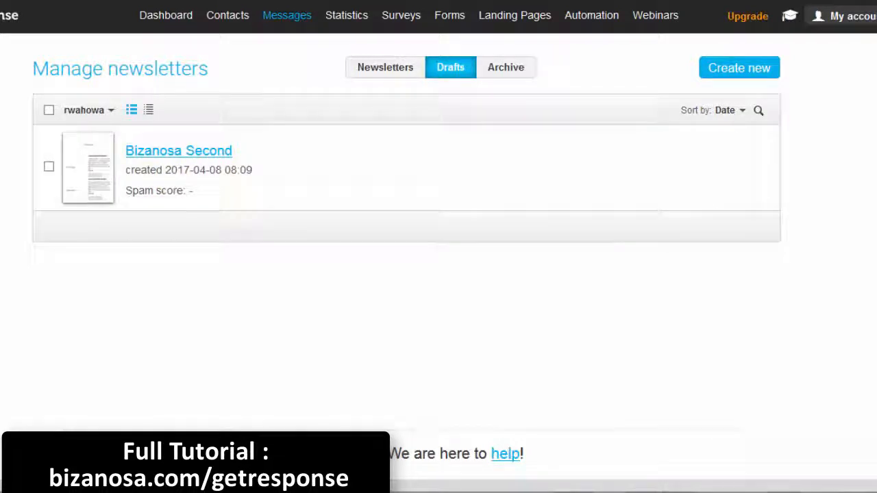
mouse_move(217, 176)
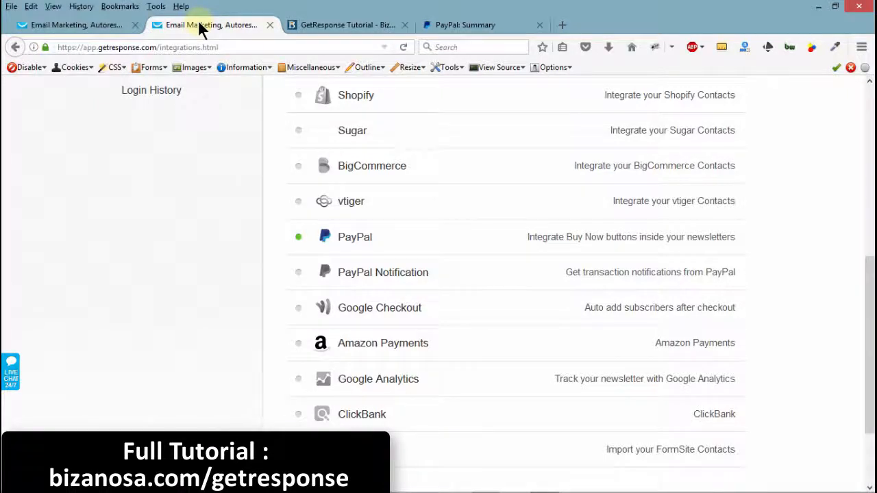
Return to PayPal's seller preferences and open the management page for PayPal buttons.
left_click(407, 237)
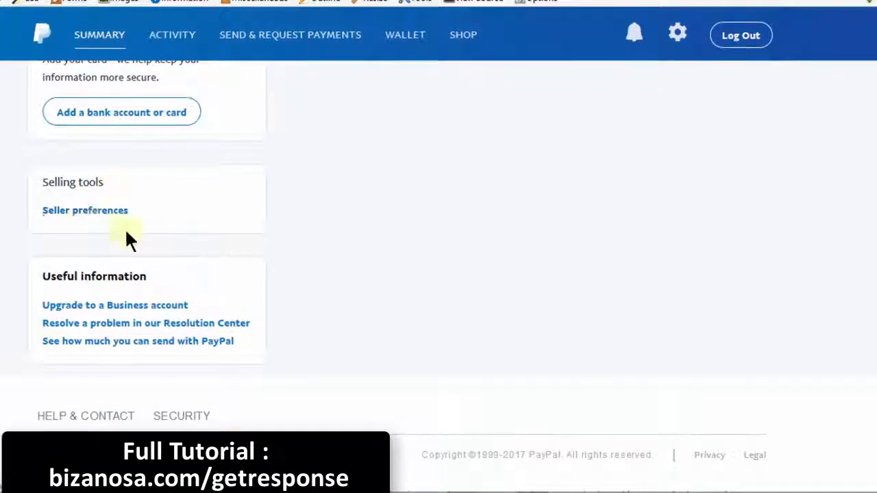
left_click(76, 210)
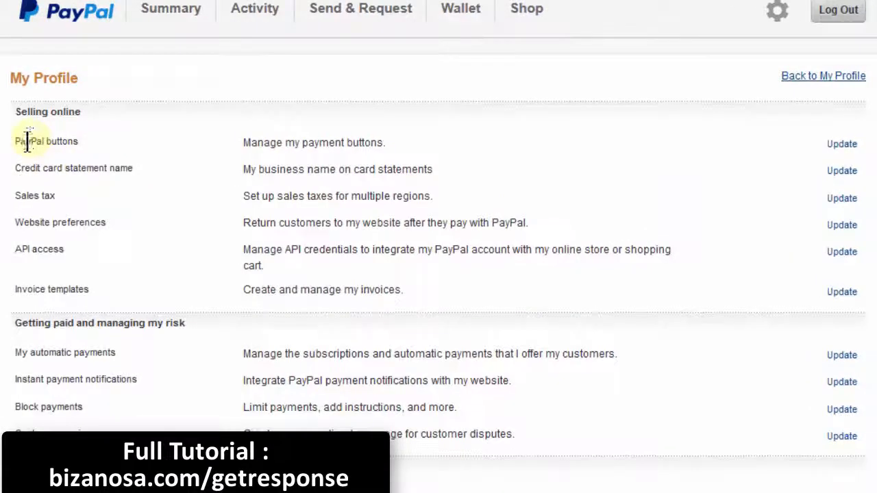
left_click_drag(12, 140, 88, 140)
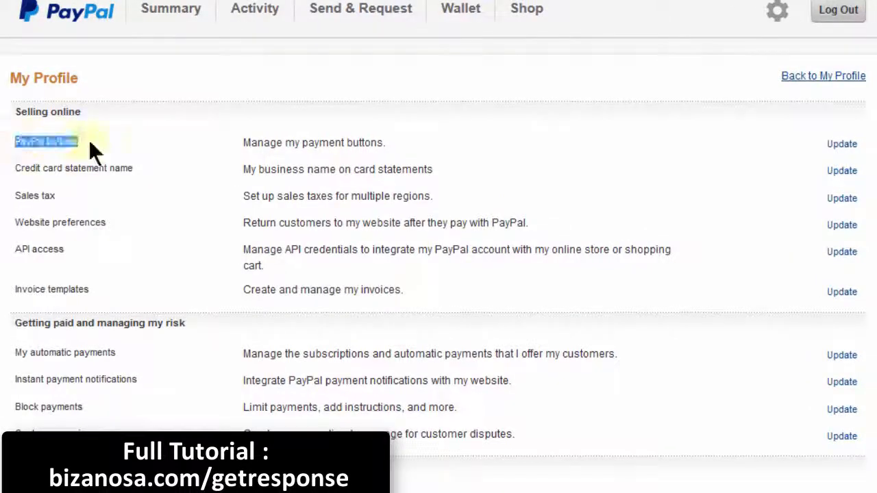
left_click(88, 140)
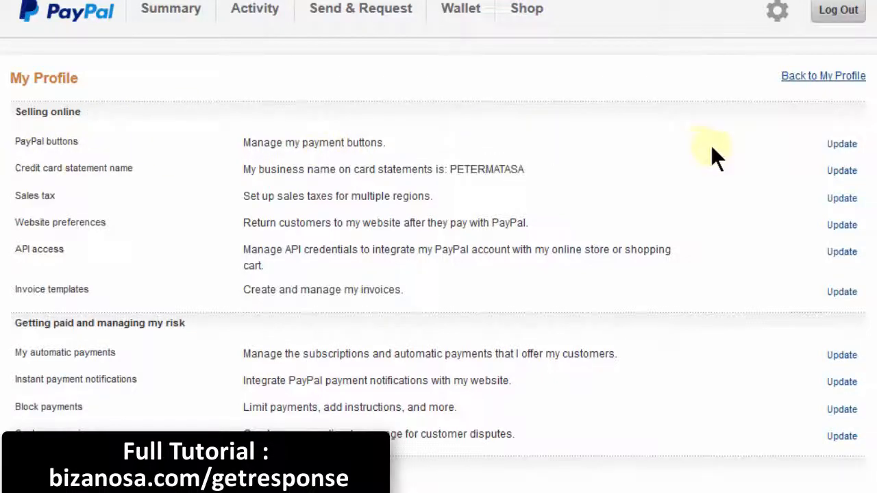
left_click(845, 147)
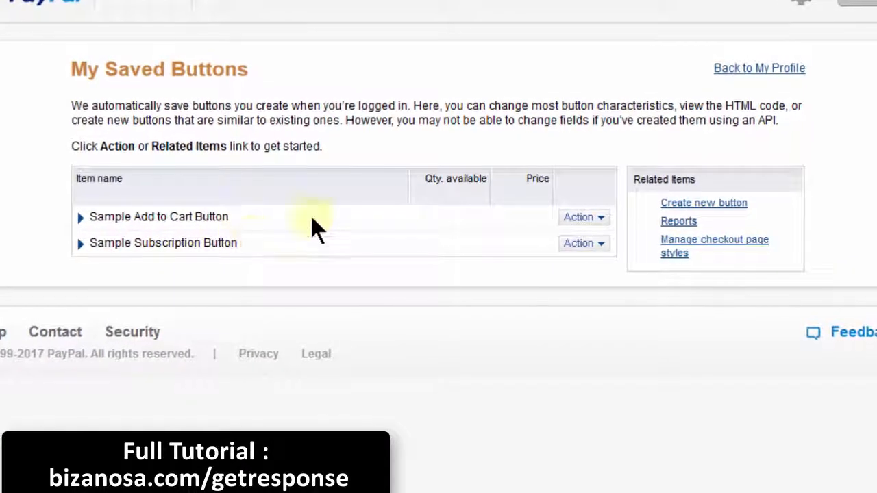
Review the actions for the Sample Add to Cart Button, start a new payment button and set its type to Buy Now.
left_click(601, 218)
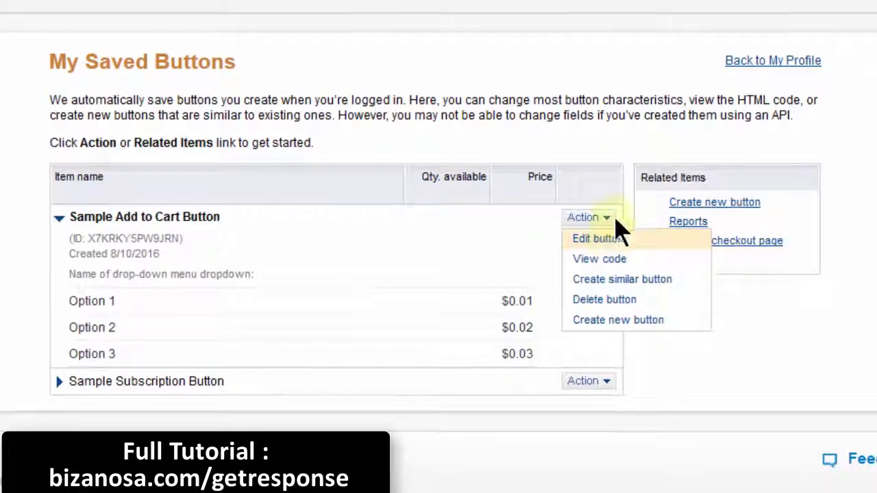
left_click(601, 218)
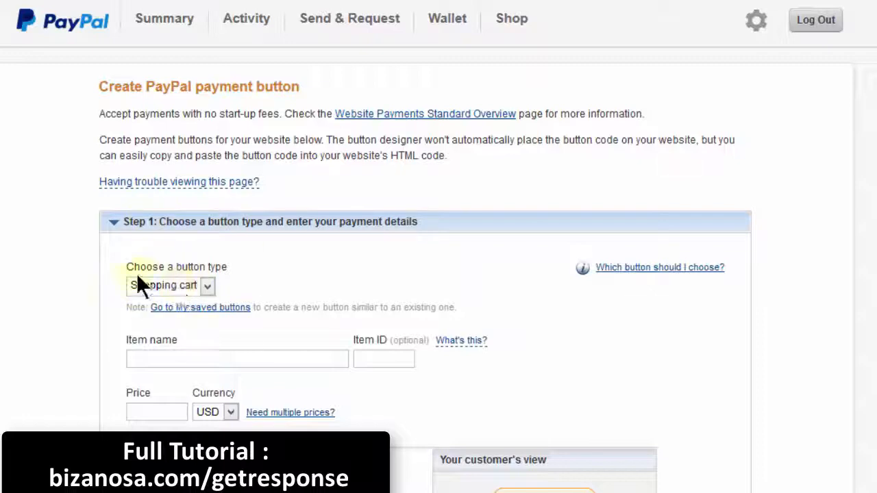
left_click(207, 286)
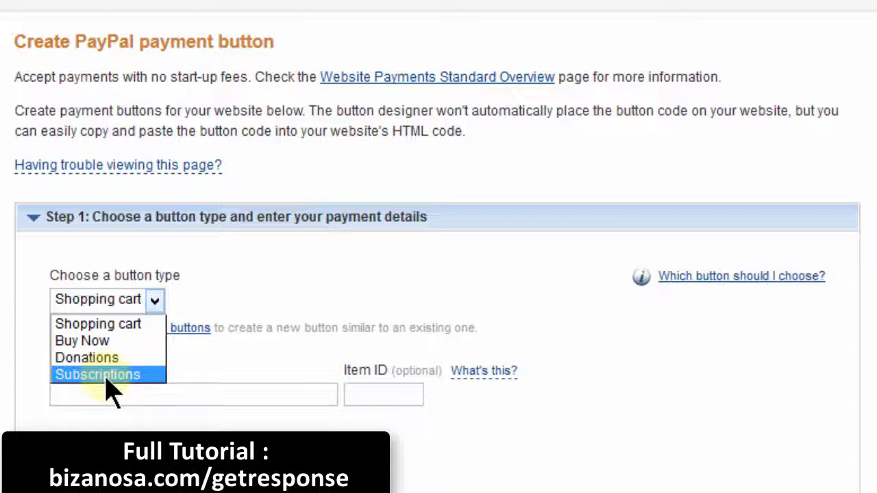
left_click(90, 342)
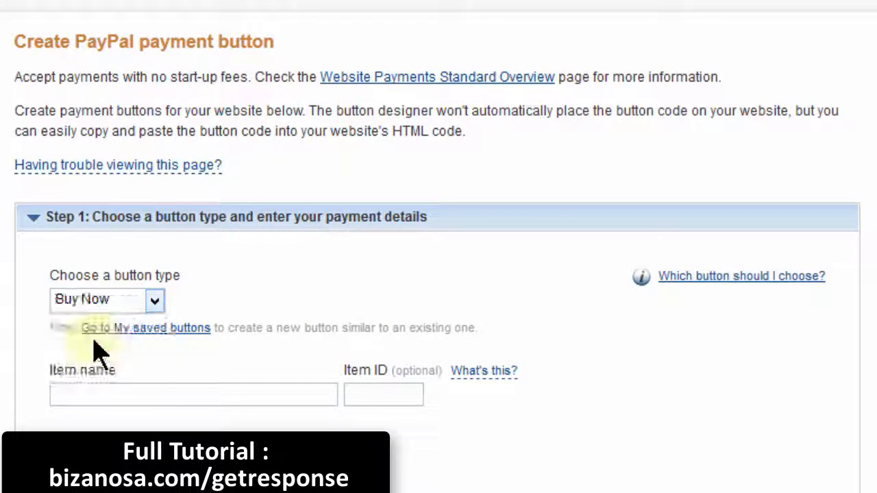
Enter "Getresponse Ebook" as the item name of the Buy Now button and copy that text.
left_click(200, 394)
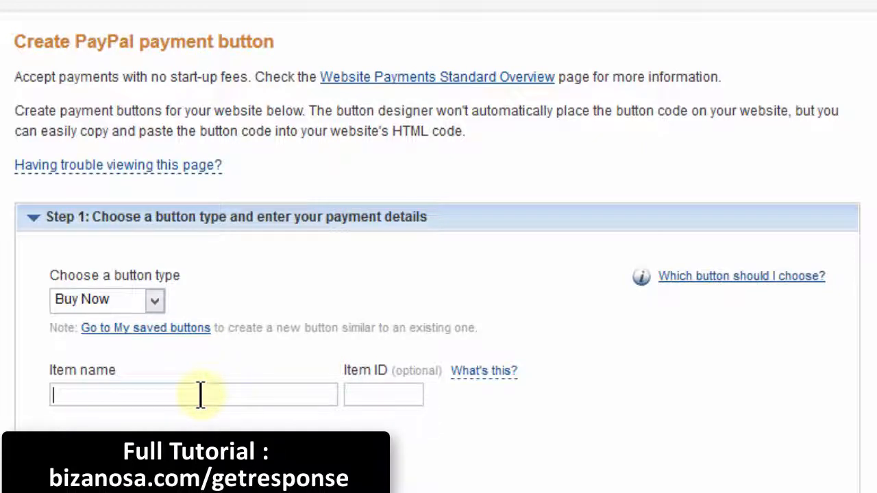
type("Getresponse Ebook")
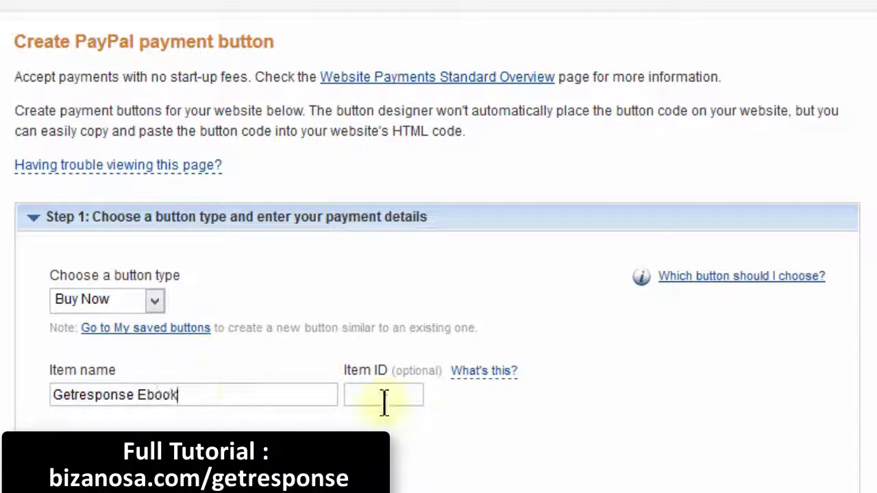
triple_click(129, 397)
key("ctrl+c")
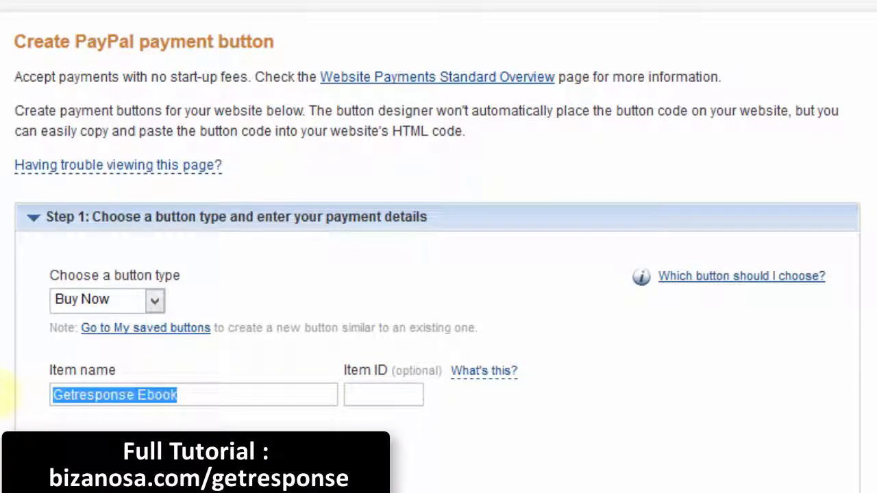
Paste the copied item name into the button's optional Item ID field and check the entry.
left_click(371, 396)
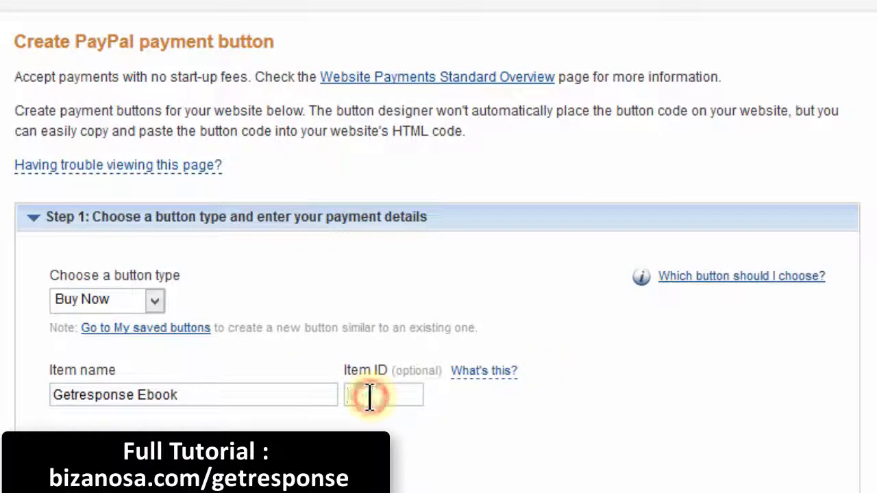
key("ctrl+v")
left_click(386, 394)
left_click(7, 331)
left_click(382, 398)
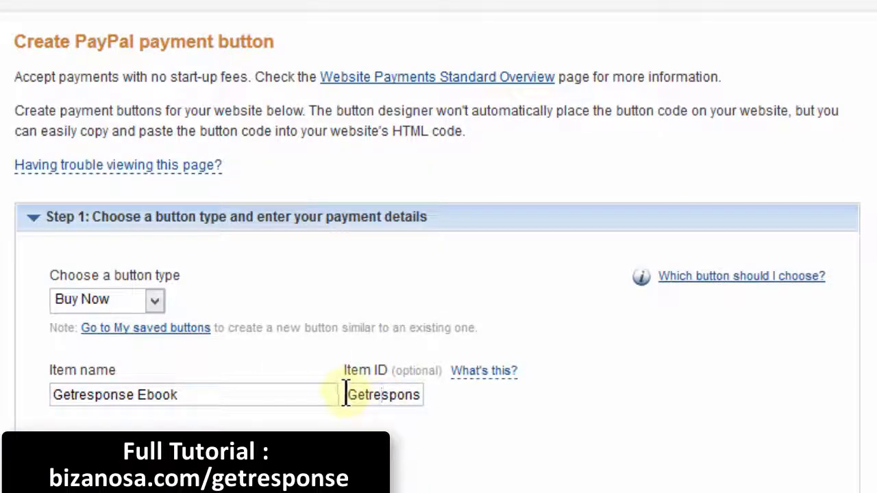
left_click(348, 395)
left_click_drag(348, 394, 402, 390)
left_click(360, 395)
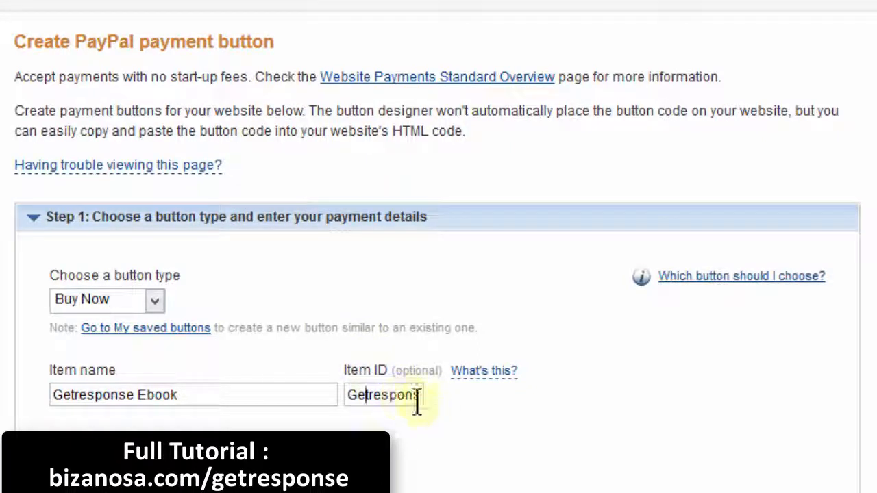
Set the Buy Now button's price to 17, review the available currencies and keep USD.
scroll(142, 393, "down", 2)
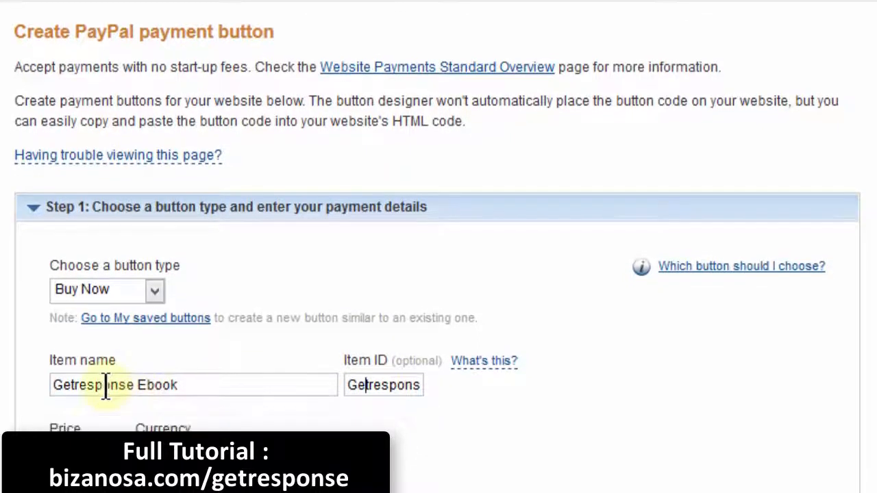
left_click(76, 438)
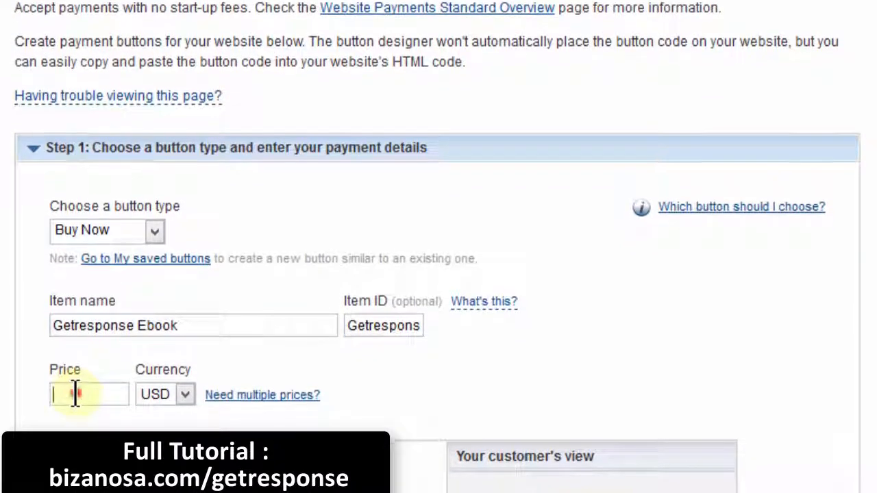
type("17")
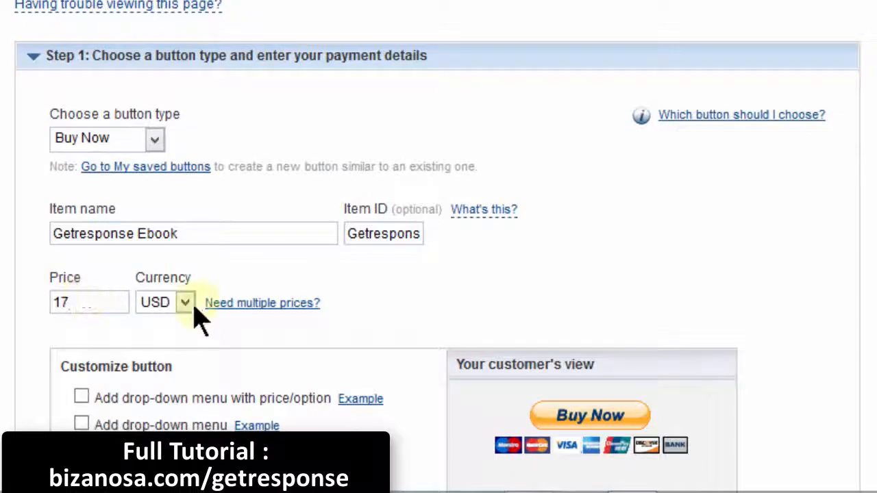
left_click(185, 302)
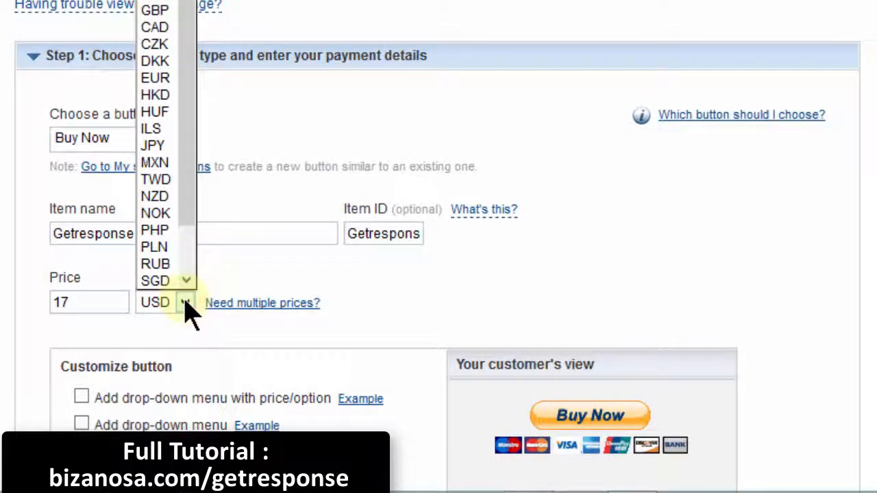
left_click_drag(185, 142, 190, 38)
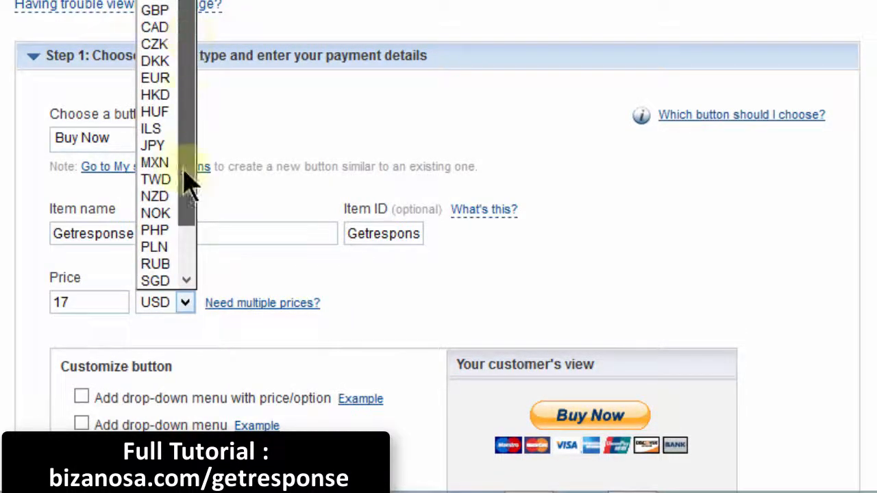
left_click(820, 207)
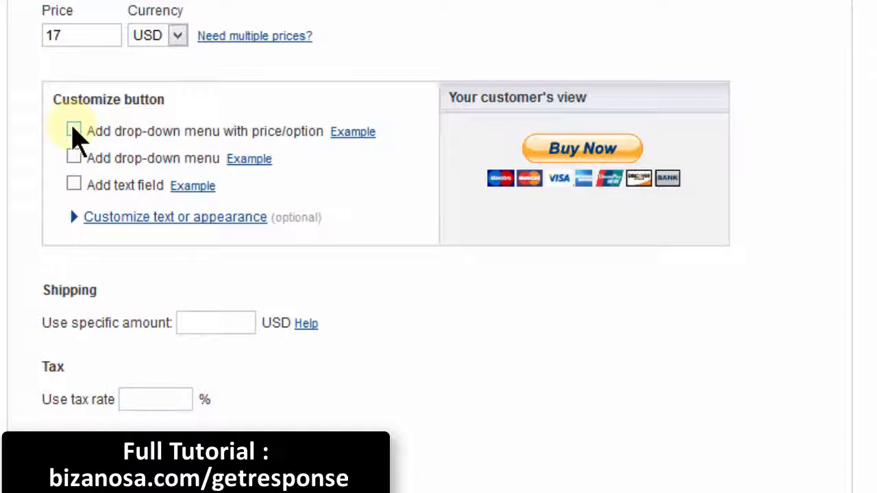
Preview the drop-down menu with price/option and the plain drop-down menu for the button, discarding both.
left_click(73, 131)
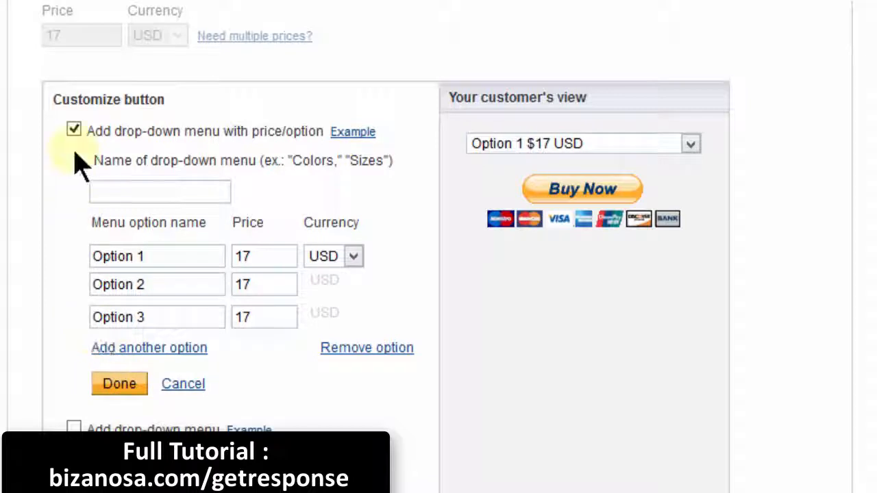
left_click(74, 130)
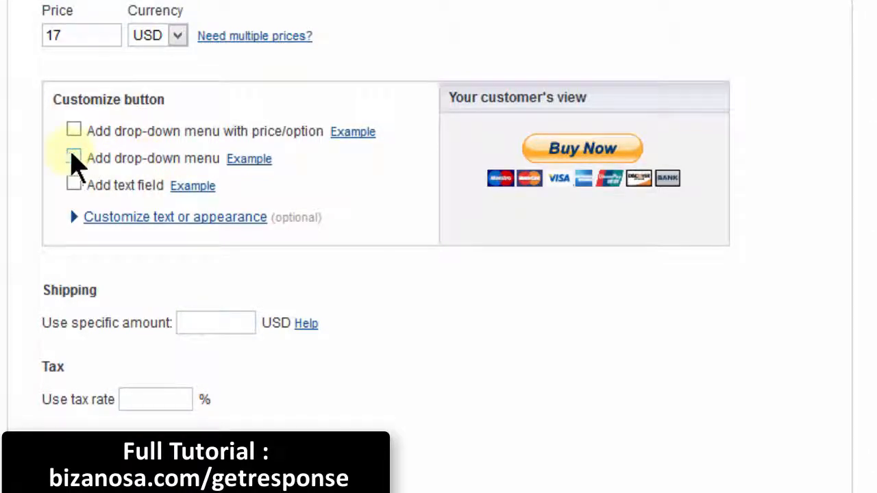
left_click(74, 157)
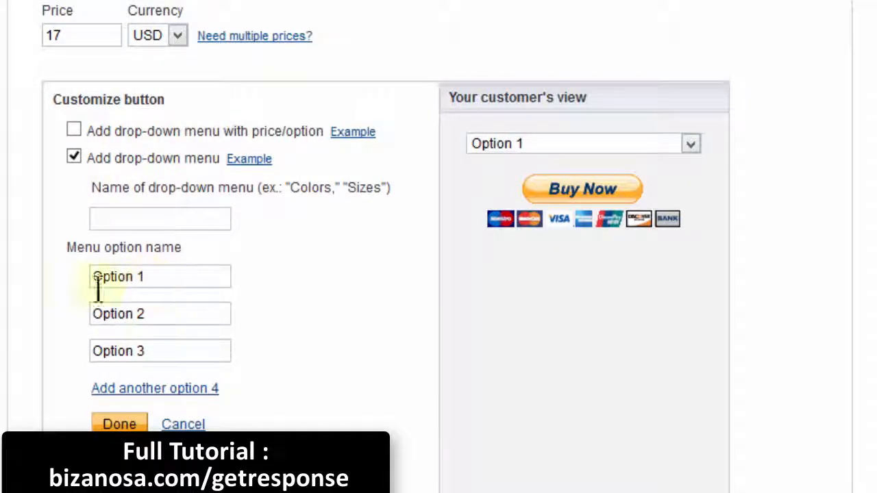
left_click(183, 424)
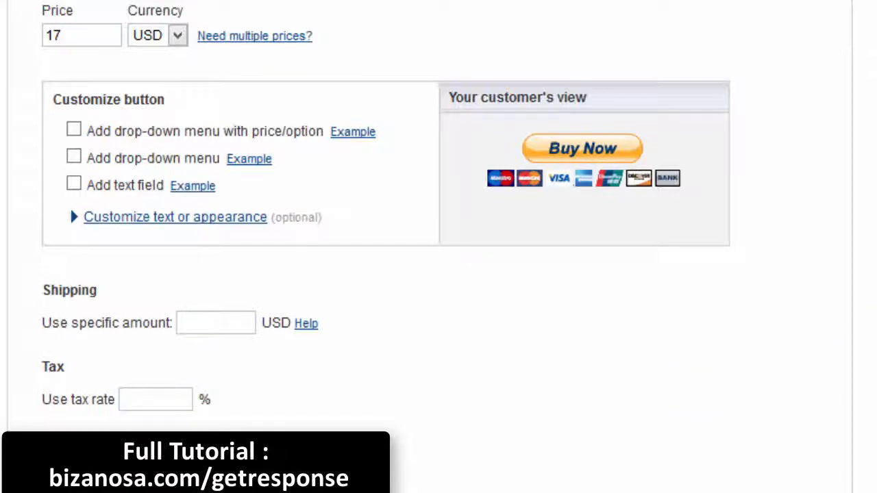
In the button's advanced features, turn off customer special instructions and the request for a shipping address.
scroll(439, 247, "down", 5)
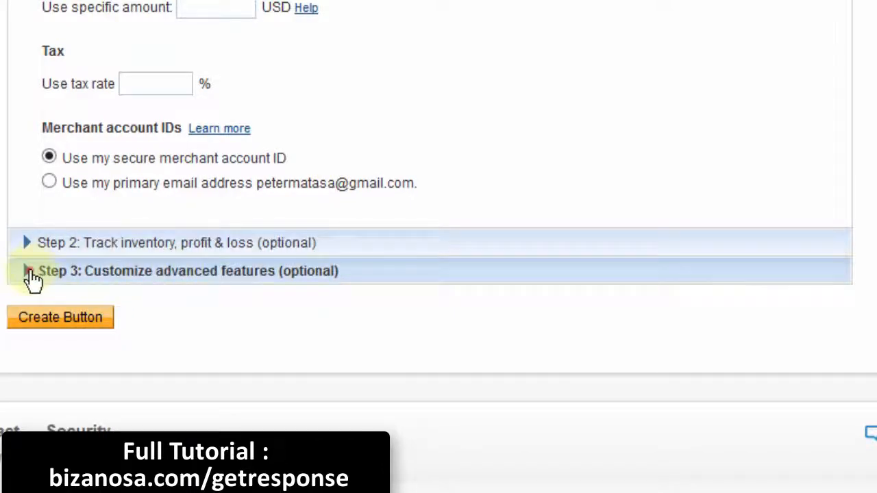
left_click(31, 275)
scroll(31, 280, "down", 8)
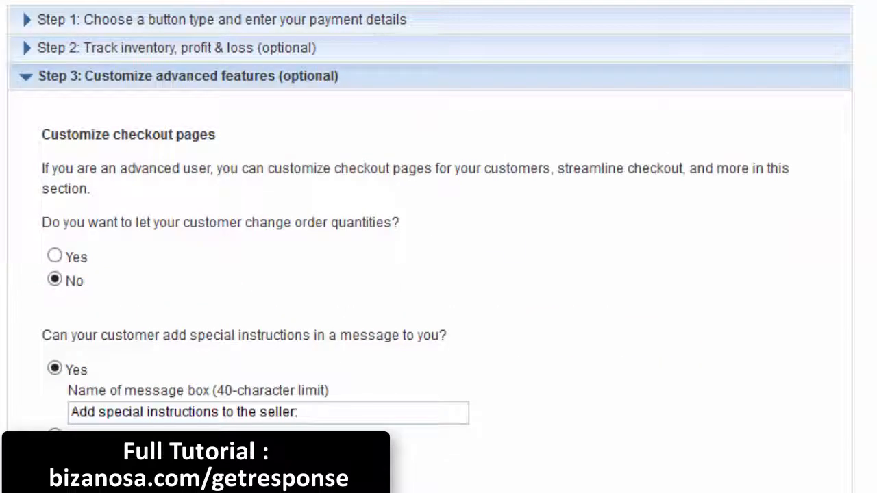
scroll(439, 247, "up", 2)
scroll(438, 246, "down", 3)
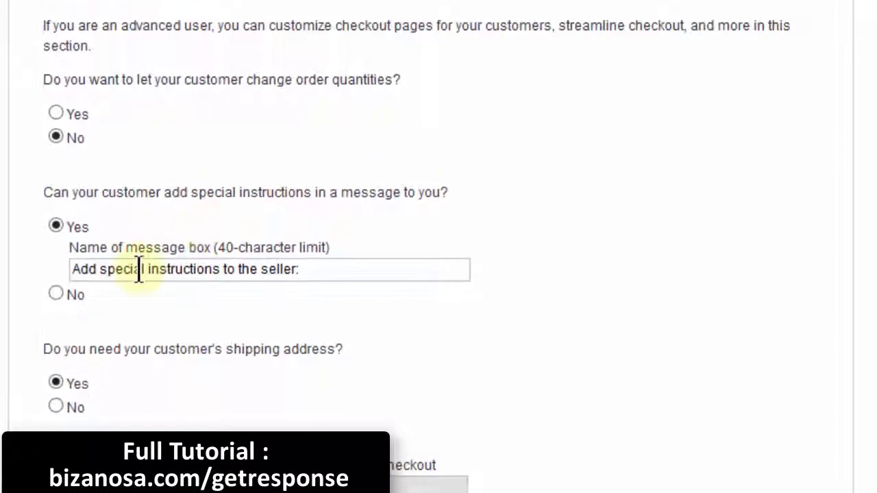
left_click(56, 294)
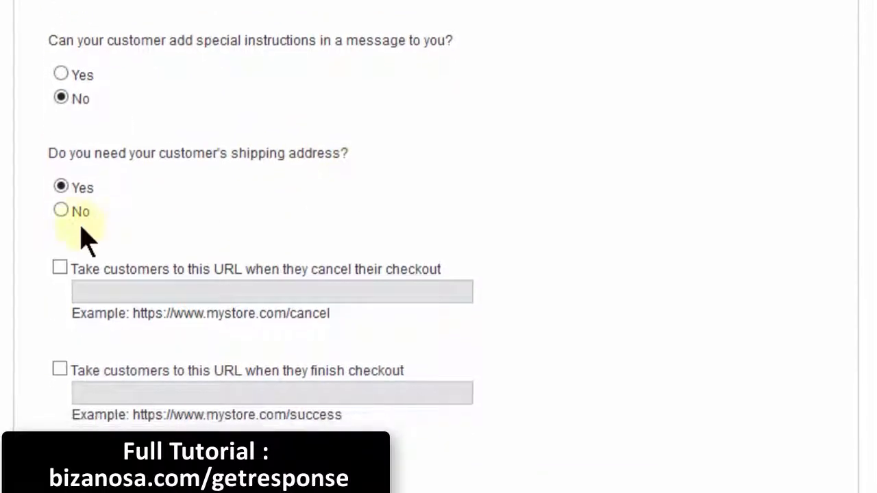
left_click(62, 210)
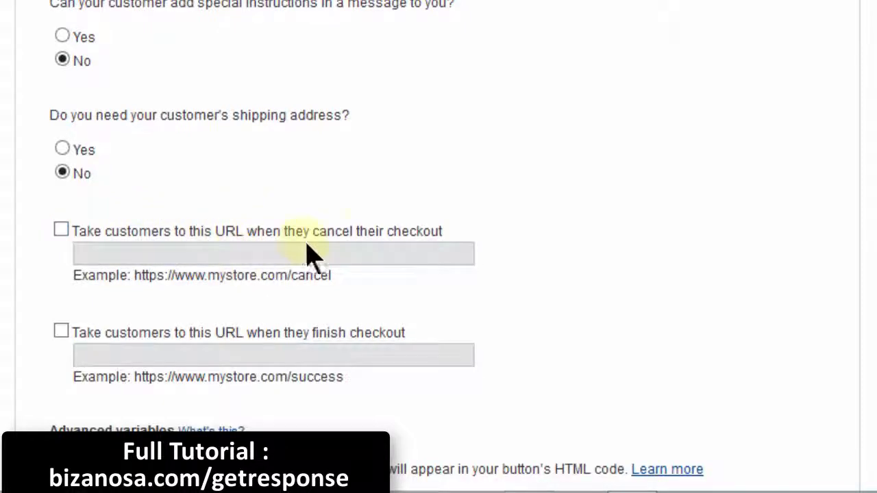
left_click(62, 231)
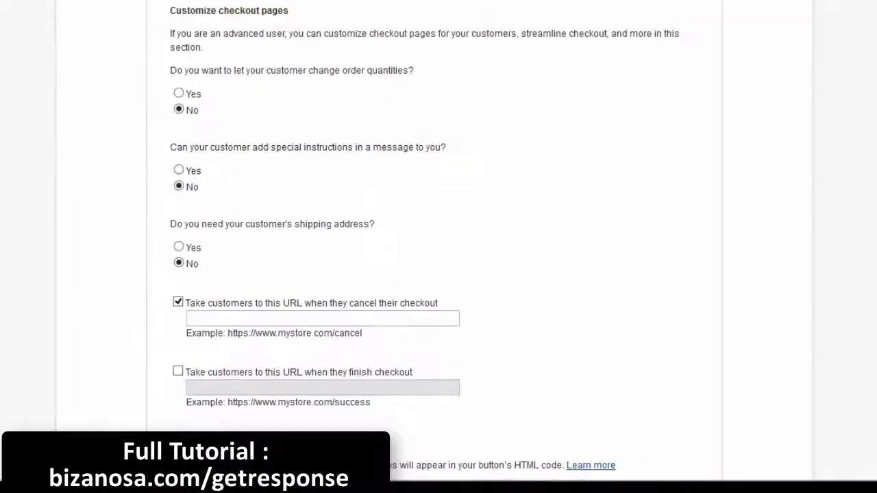
left_click(321, 8)
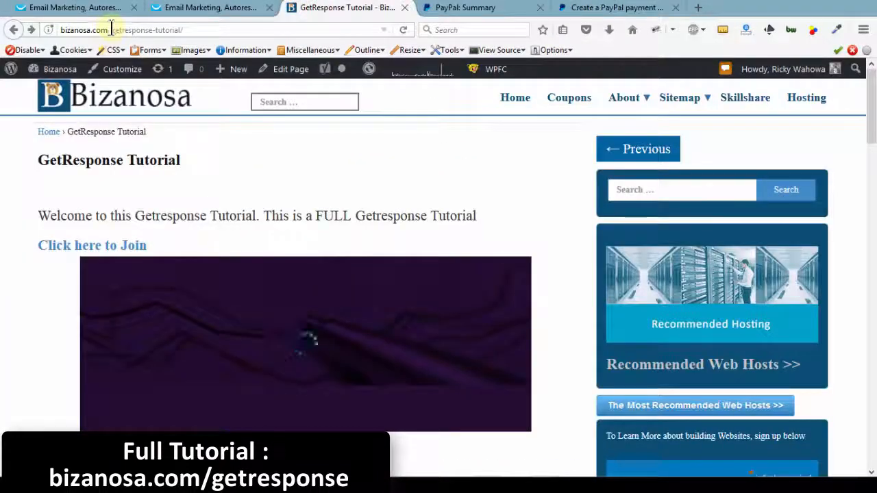
left_click_drag(111, 29, 53, 27)
key("ctrl+c")
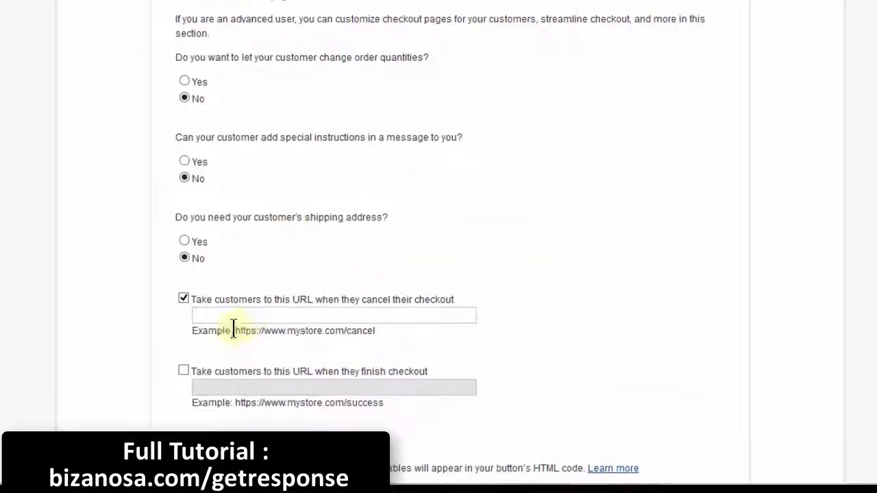
left_click(223, 315)
key("ctrl+v")
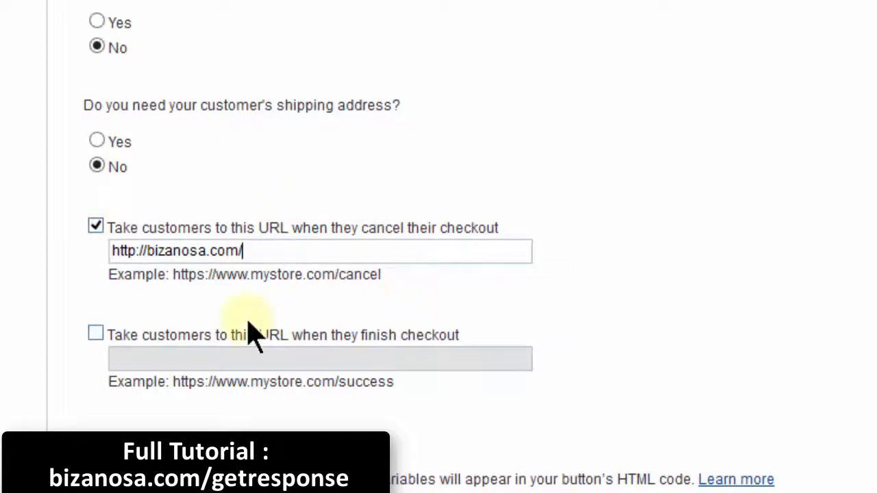
scroll(488, 63, "down", 3)
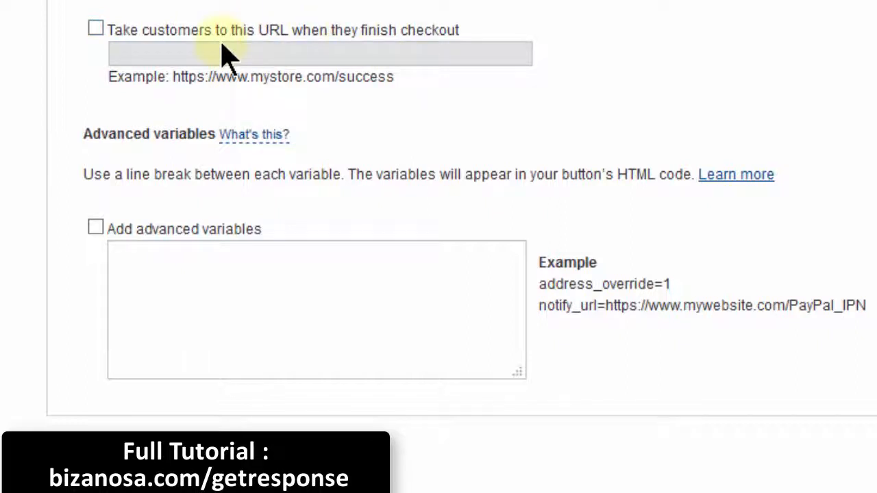
left_click(96, 28)
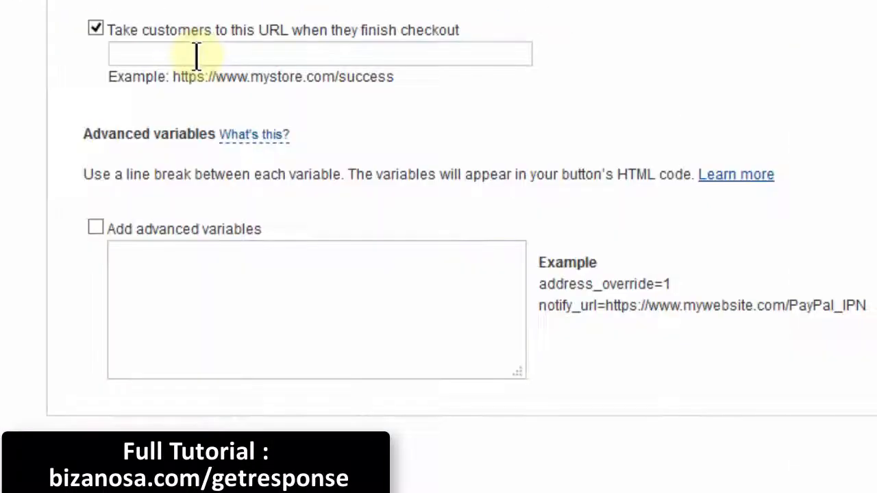
type("http://bizanosa.com/getresponse-tutorial/")
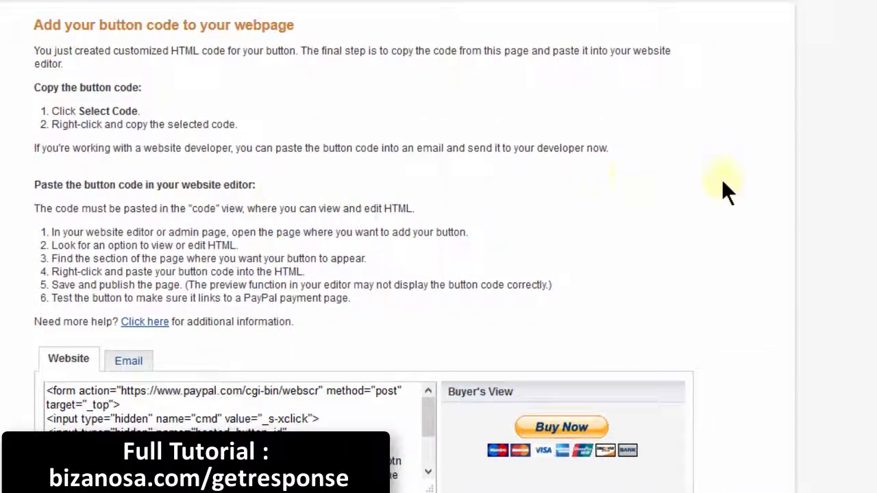
Review the generated website code and buyer's view of the Buy Now button, selecting the whole code.
scroll(439, 247, "down", 3)
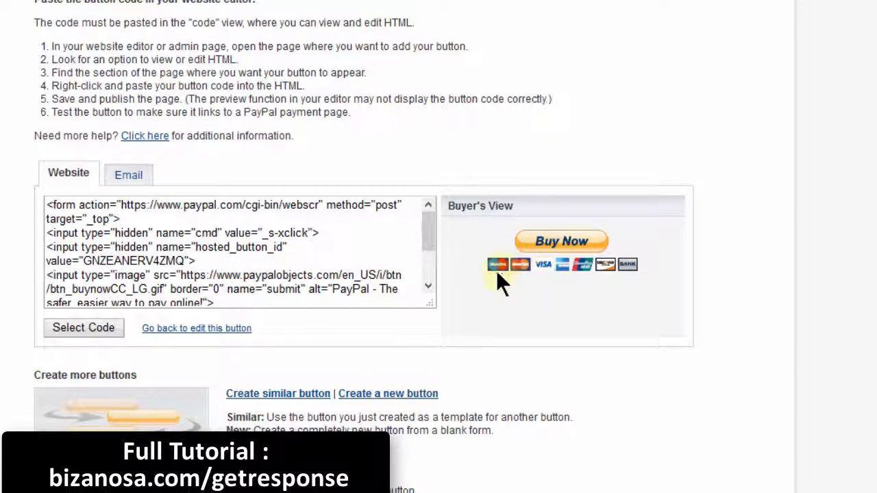
left_click_drag(428, 225, 424, 191)
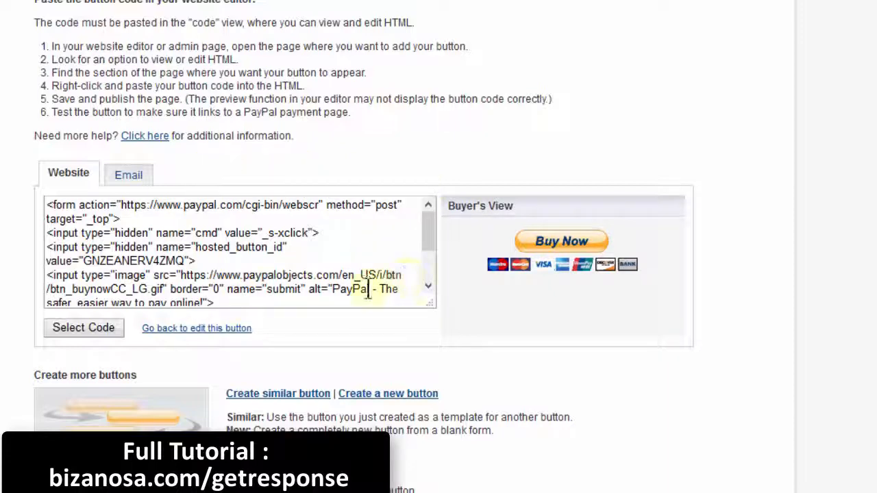
left_click(83, 328)
scroll(86, 333, "down", 3)
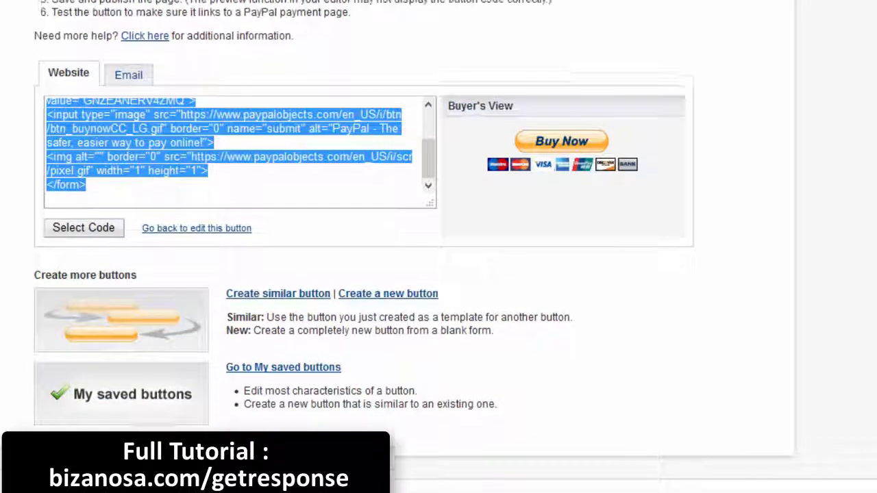
scroll(875, 145, "up", 2)
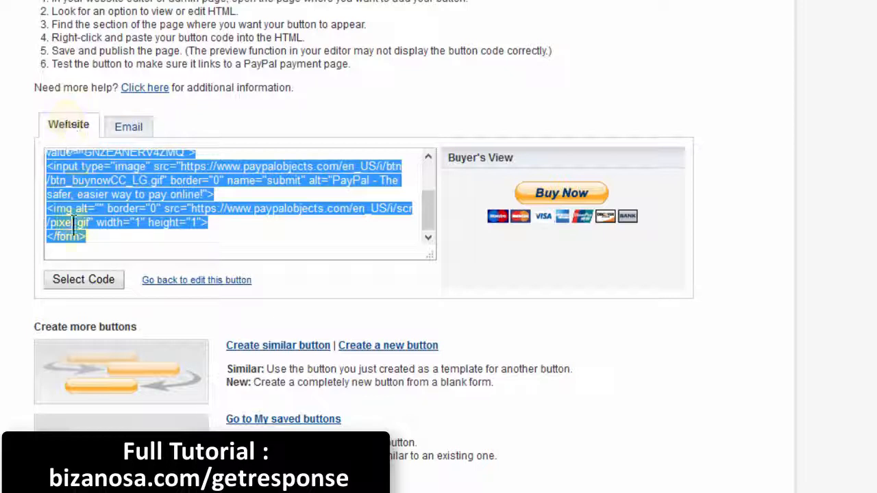
Show the email version of the button code and copy its full PayPal payment link.
left_click(130, 130)
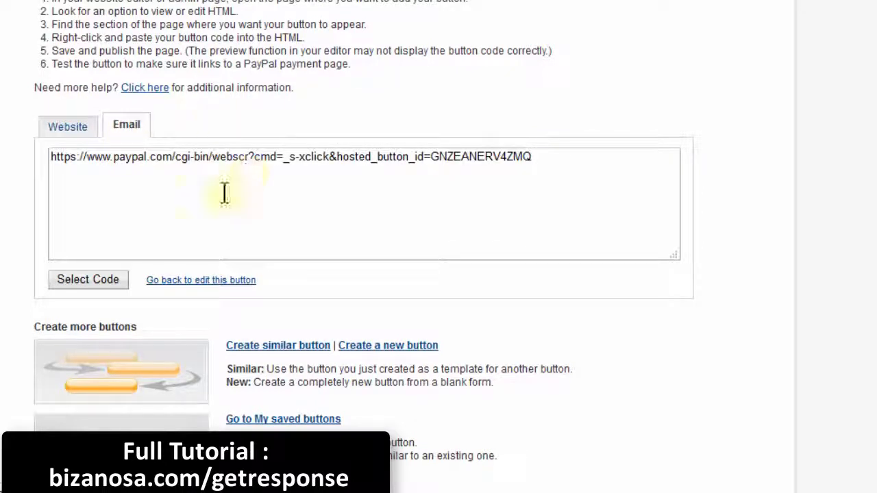
left_click_drag(541, 157, 13, 168)
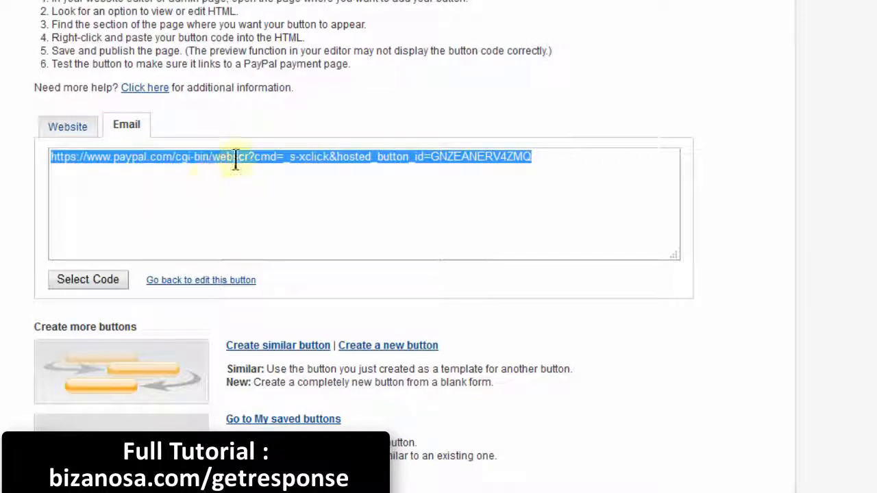
scroll(415, 247, "down", 2)
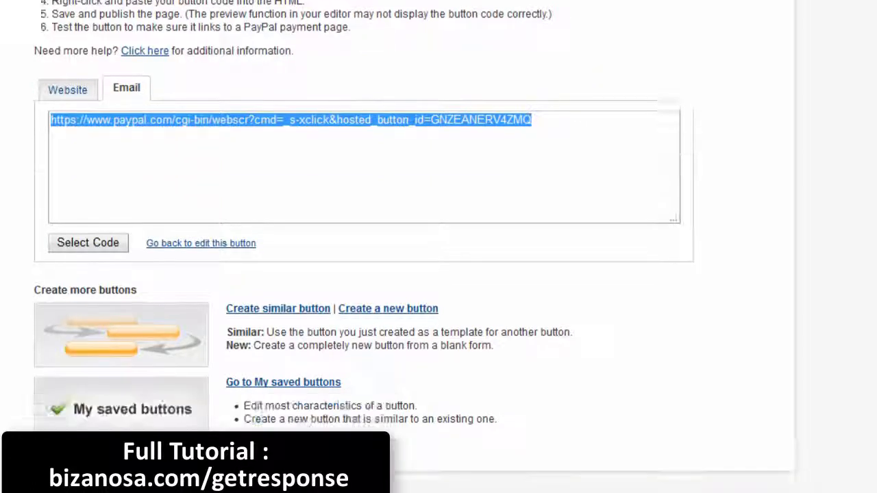
scroll(415, 247, "up", 3)
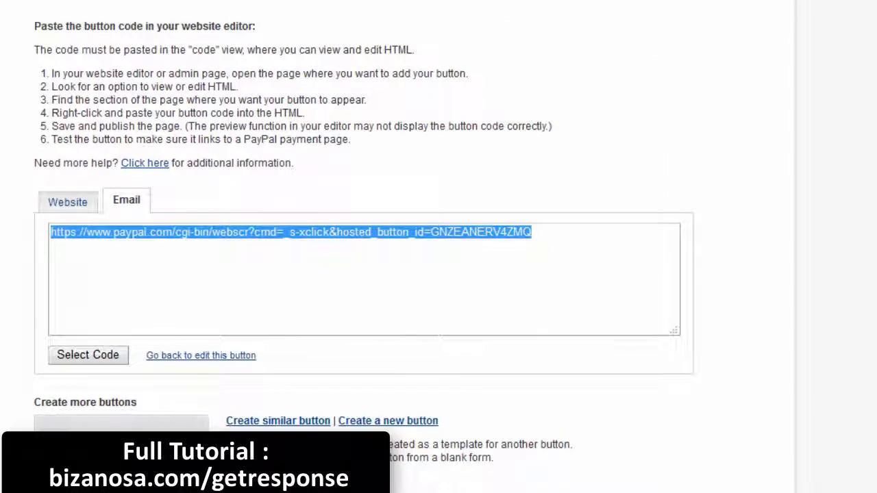
scroll(363, 247, "up", 3)
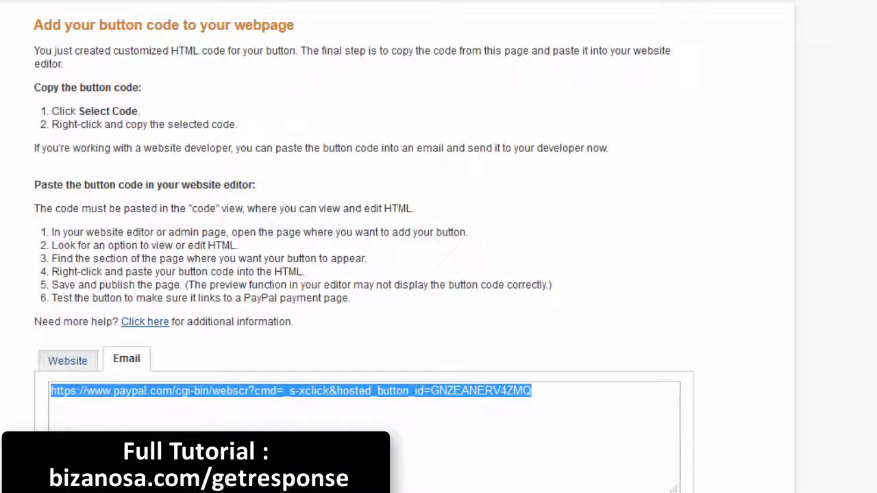
scroll(474, 295, "down", 3)
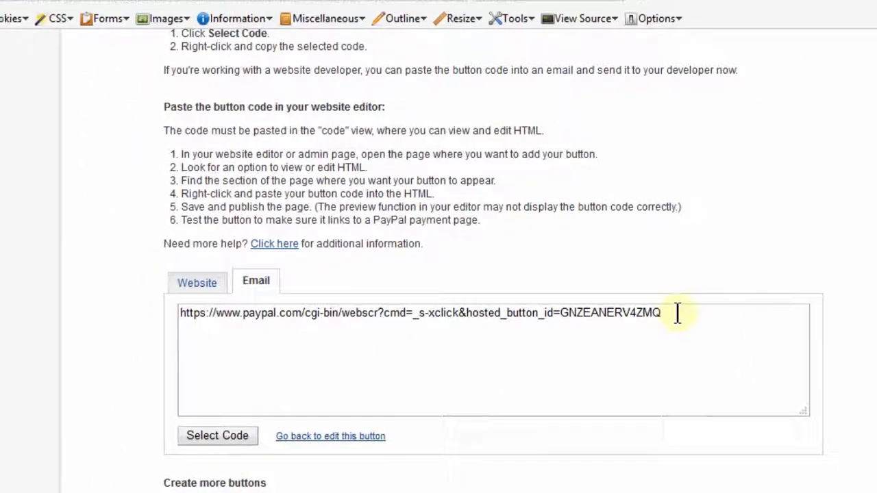
triple_click(678, 313)
key("ctrl+c")
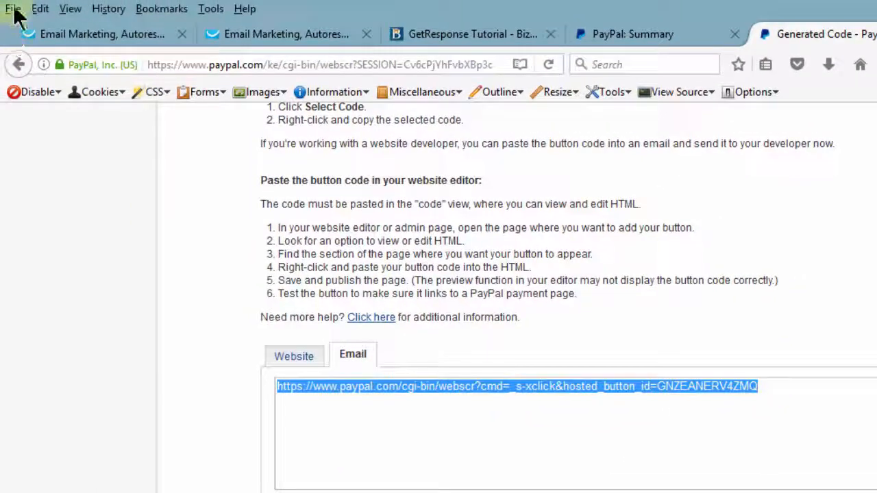
Open a private browsing window and load the copied PayPal payment link to test it.
left_click(16, 11)
left_click(74, 69)
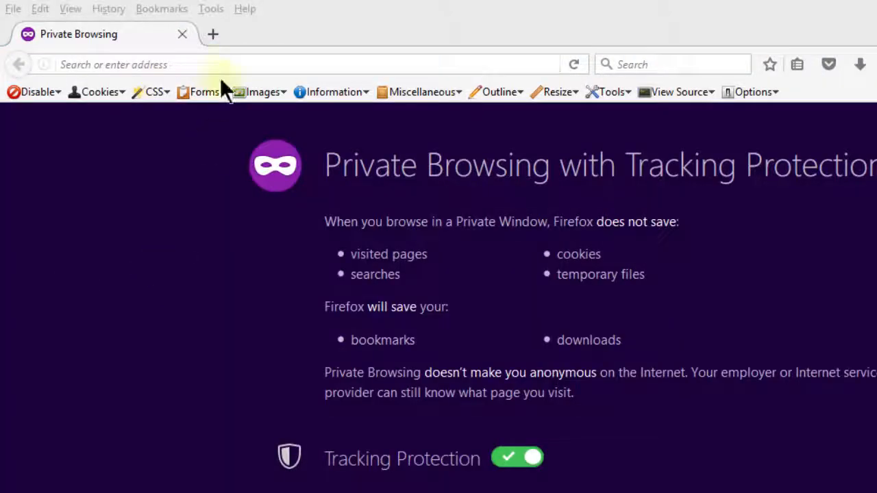
left_click(214, 63)
key("ctrl+v")
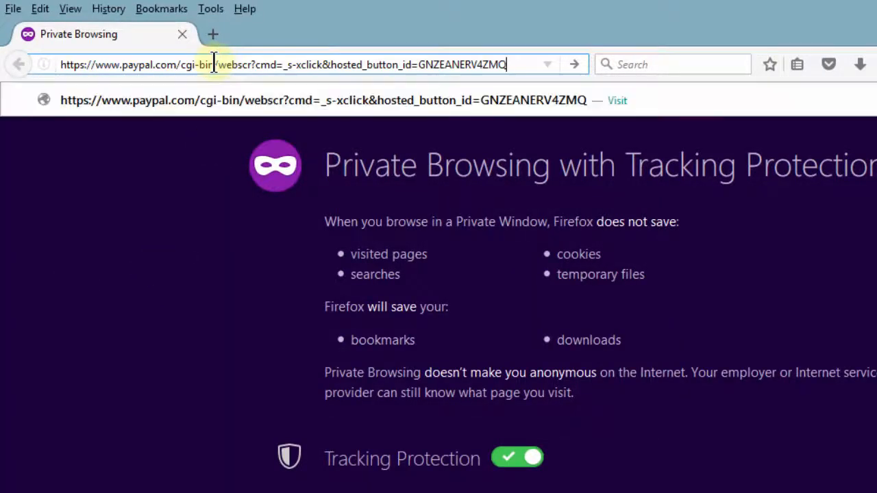
key("Return")
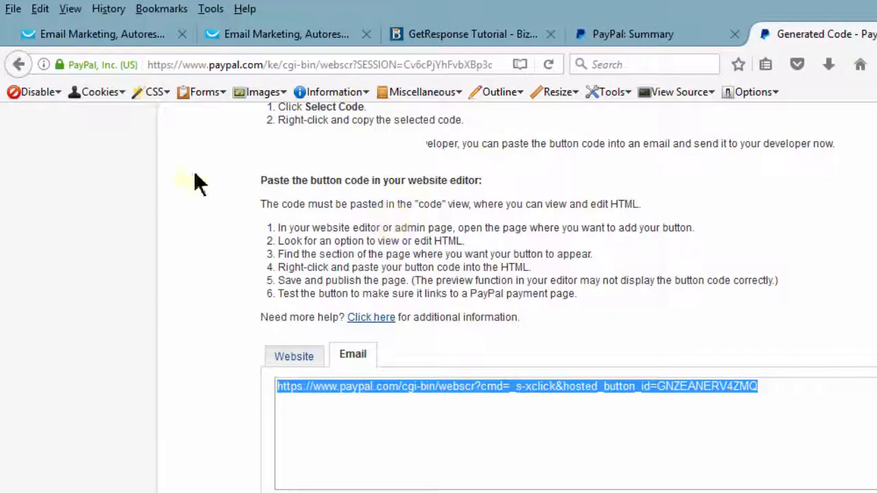
Switch to the GetResponse newsletter drafts and open the "Bizanosa Second" draft for editing.
left_click(125, 32)
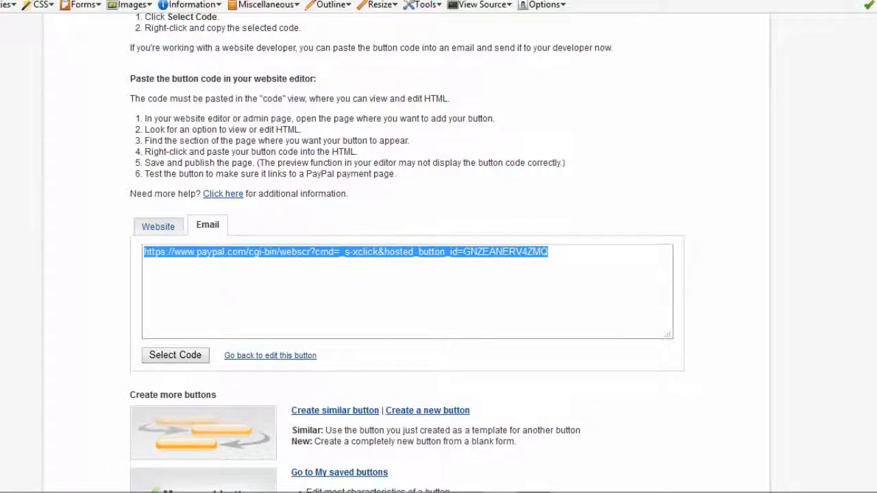
scroll(439, 274, "down", 3)
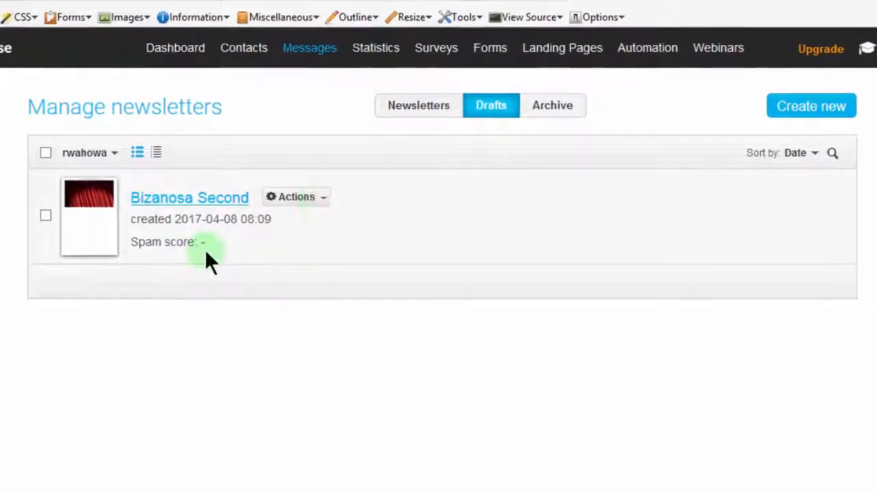
mouse_move(309, 43)
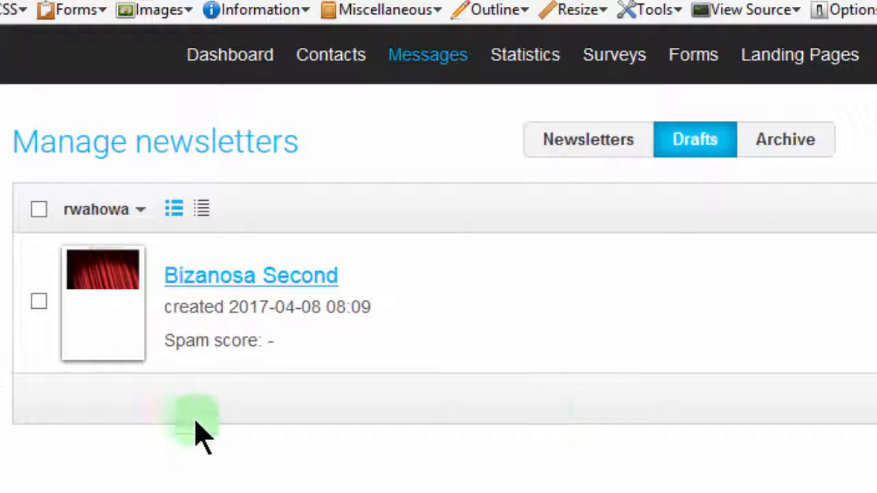
left_click(229, 285)
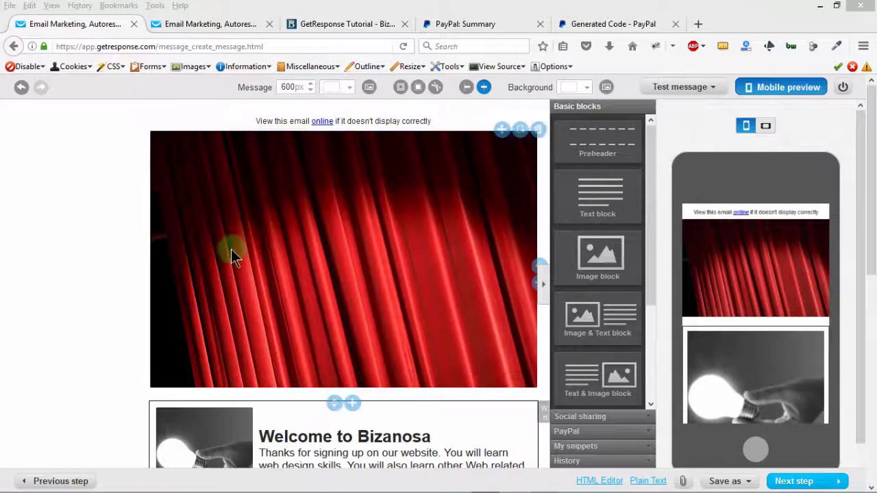
left_click(226, 147)
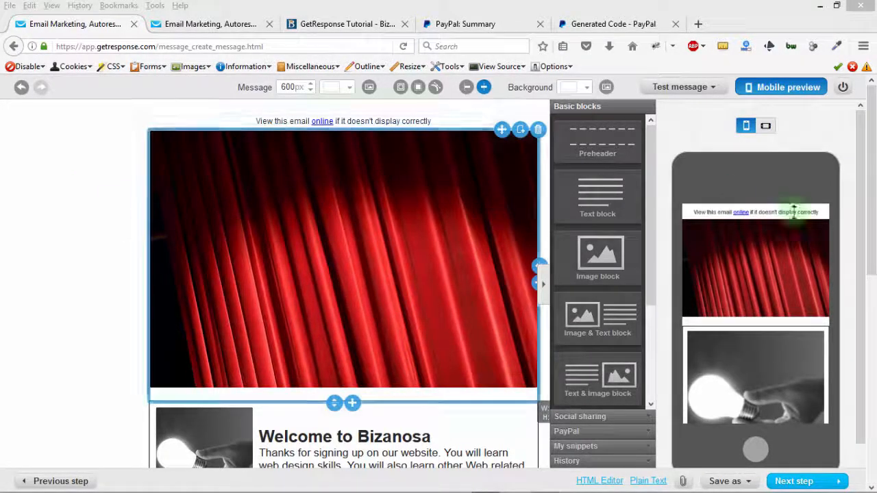
Delete the empty block above the NAME heading in the newsletter's webinar section.
left_click_drag(871, 154, 870, 310)
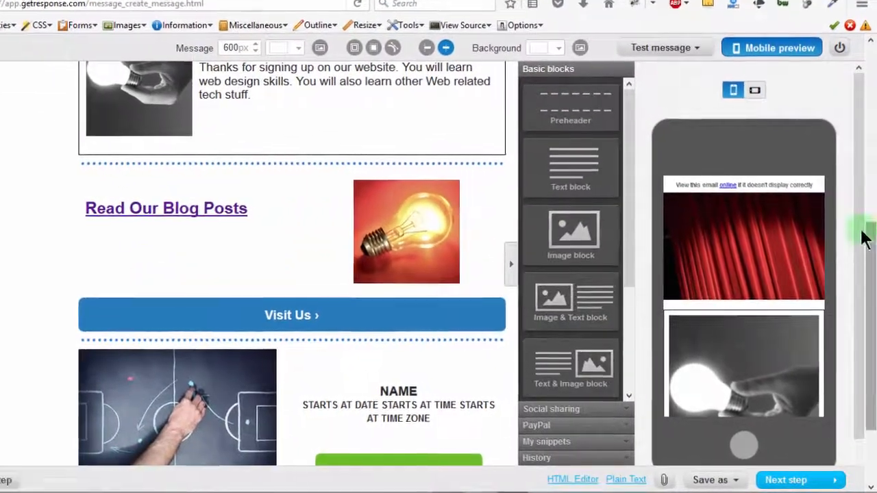
left_click_drag(874, 243, 856, 258)
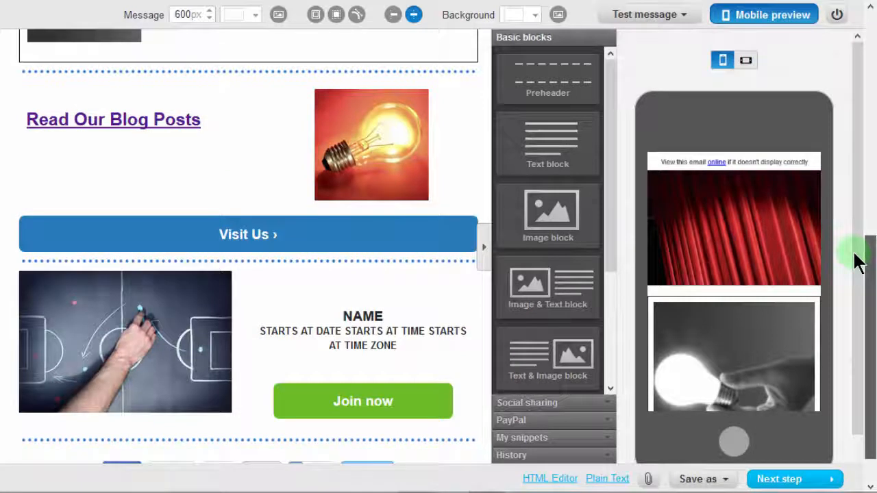
left_click_drag(858, 261, 861, 283)
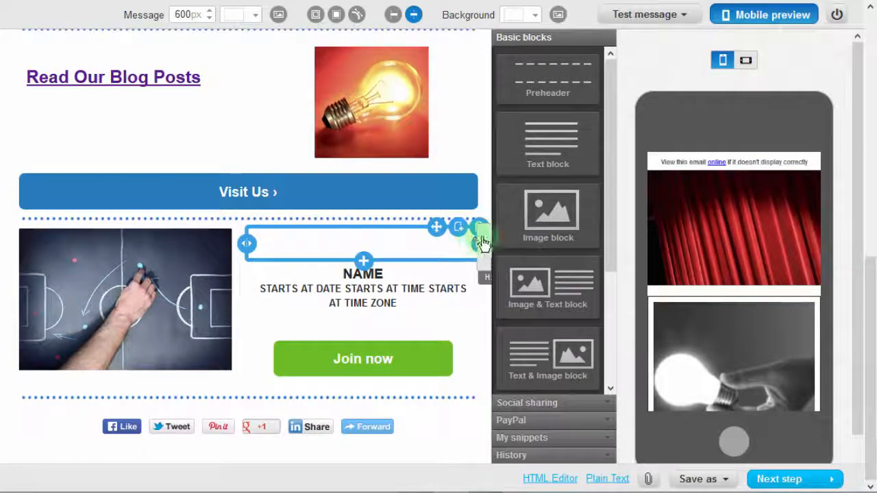
left_click(485, 241)
mouse_move(460, 244)
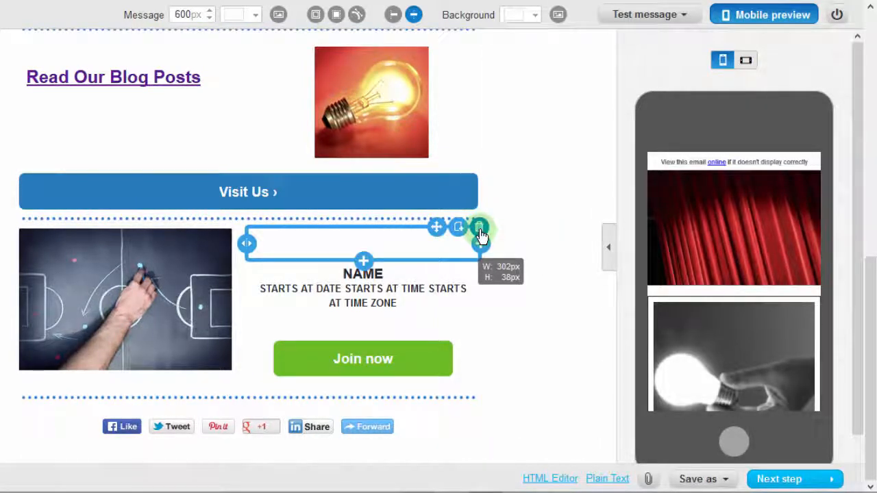
left_click(479, 229)
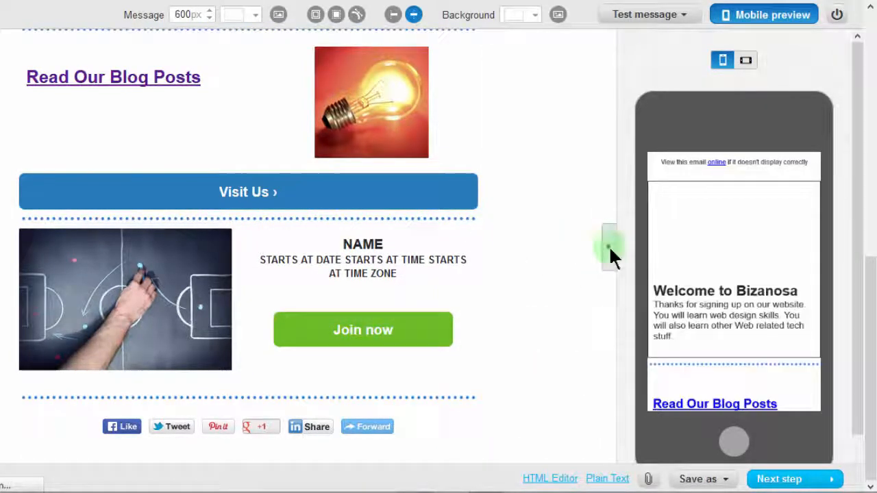
Look through the available basic blocks and the PayPal Buy Now block.
left_click(610, 248)
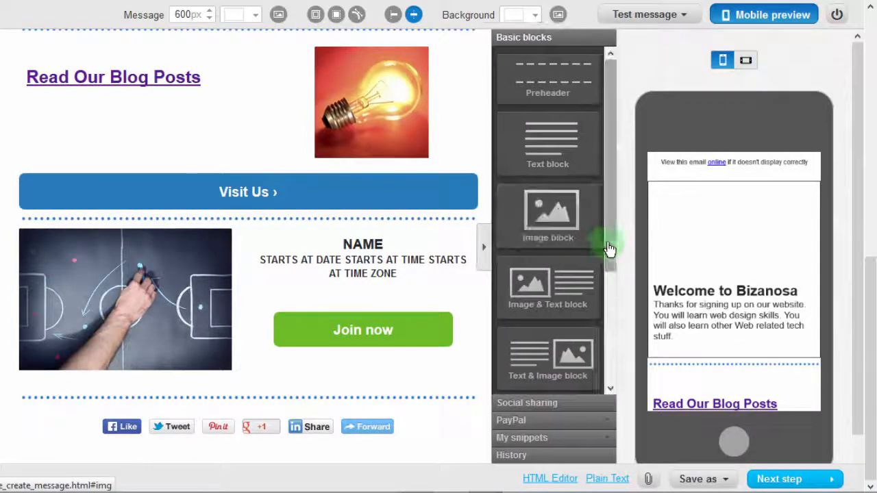
left_click_drag(610, 152, 607, 367)
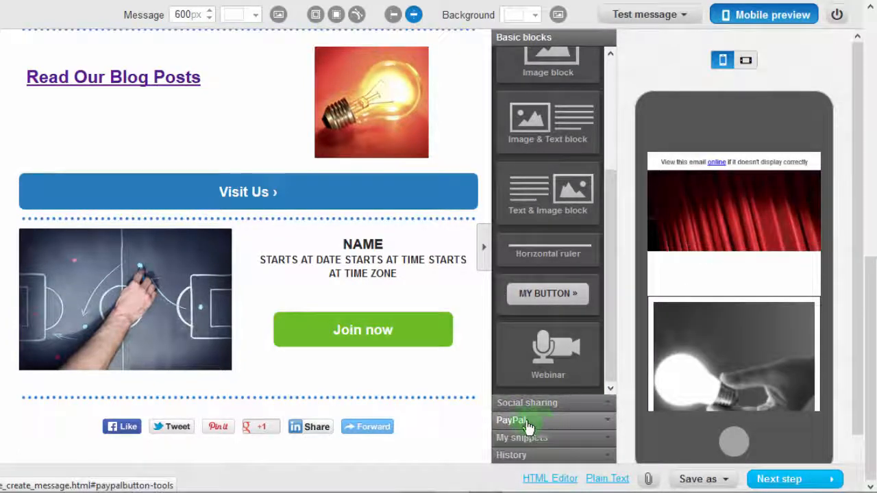
left_click(527, 423)
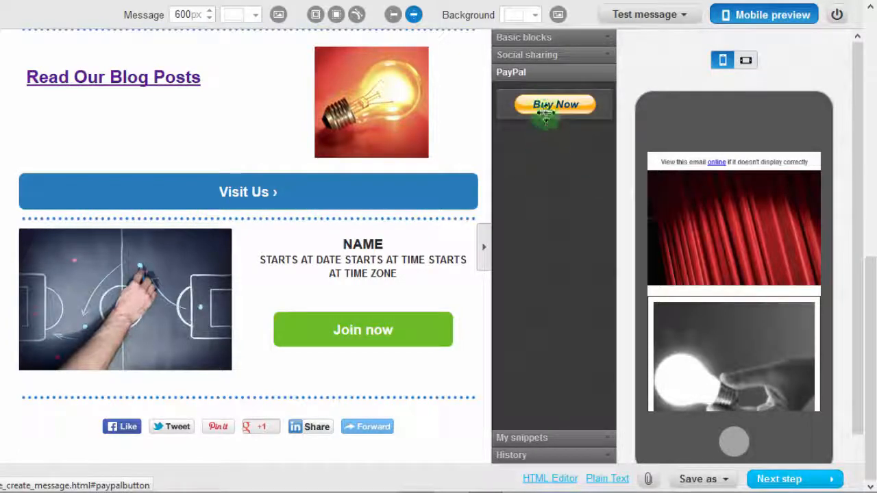
scroll(862, 307, "up", 3)
scroll(862, 307, "down", 3)
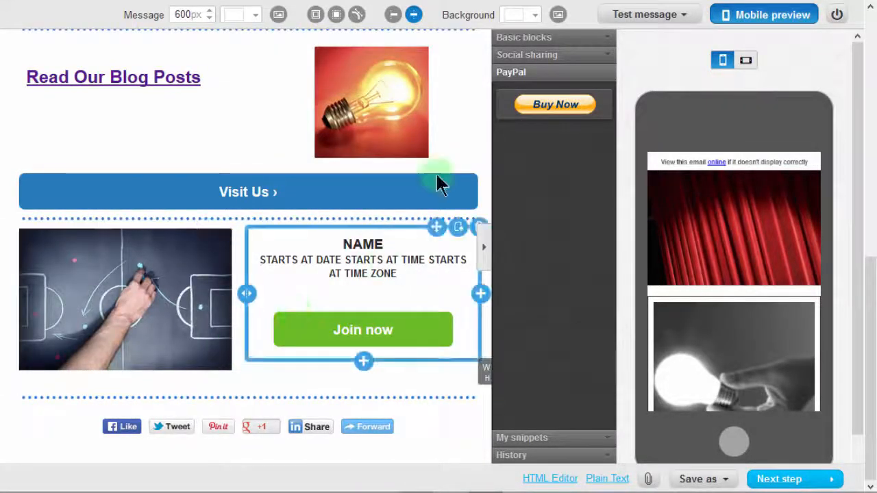
Add a text block below the webinar section, above the dotted divider over the social sharing buttons.
left_click(544, 37)
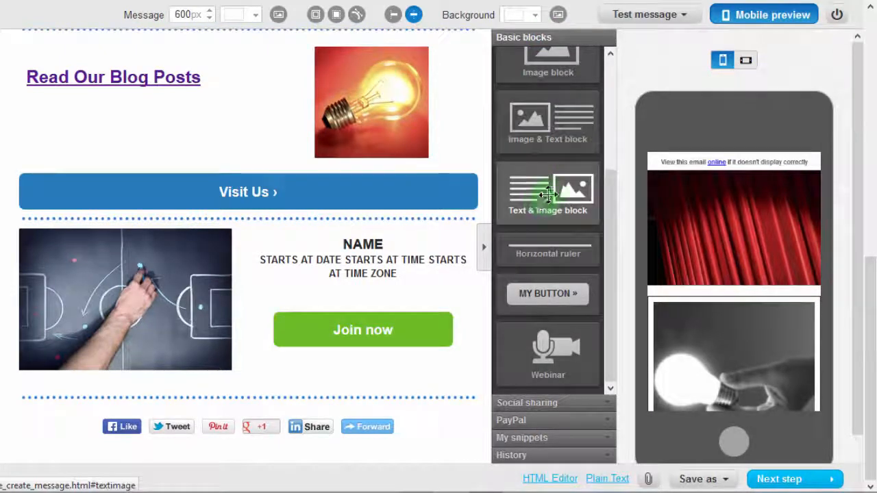
scroll(576, 274, "up", 3)
left_click_drag(610, 132, 610, 100)
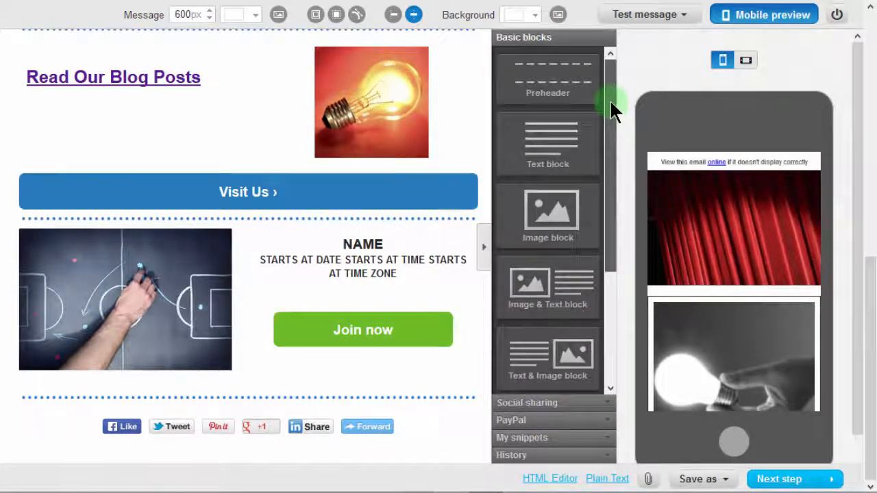
left_click_drag(540, 138, 179, 427)
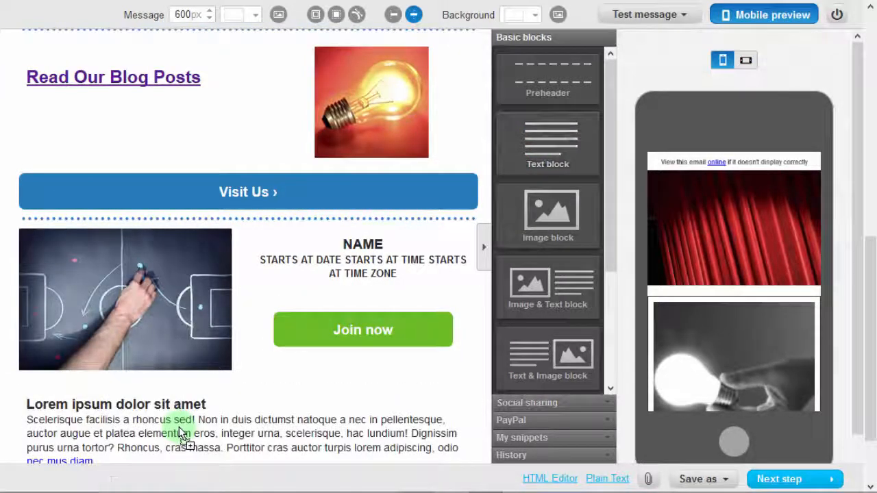
scroll(357, 294, "down", 3)
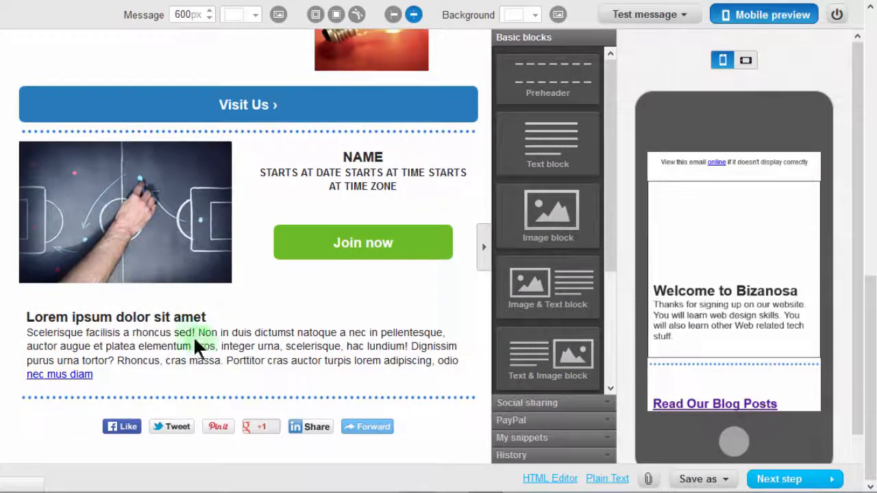
Replace the new text block's heading with "Go and buy my Ebook" and its placeholder paragraph with an empty line.
left_click(207, 314)
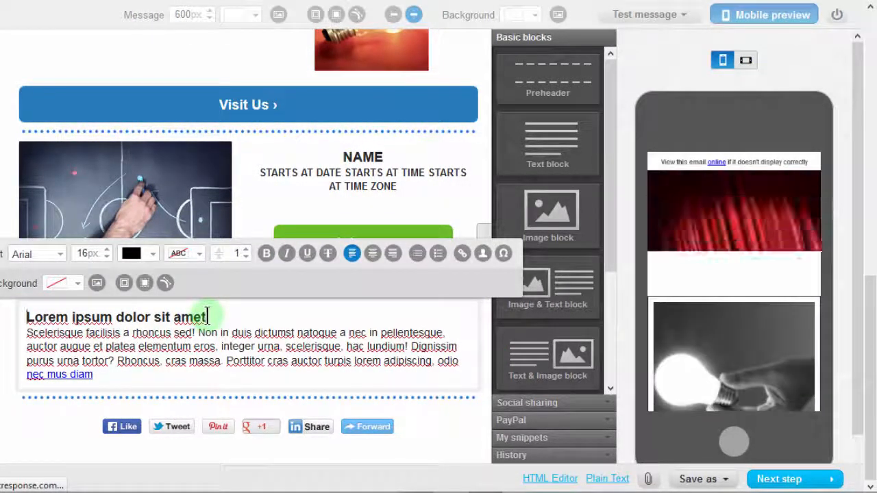
left_click_drag(204, 316, 24, 317)
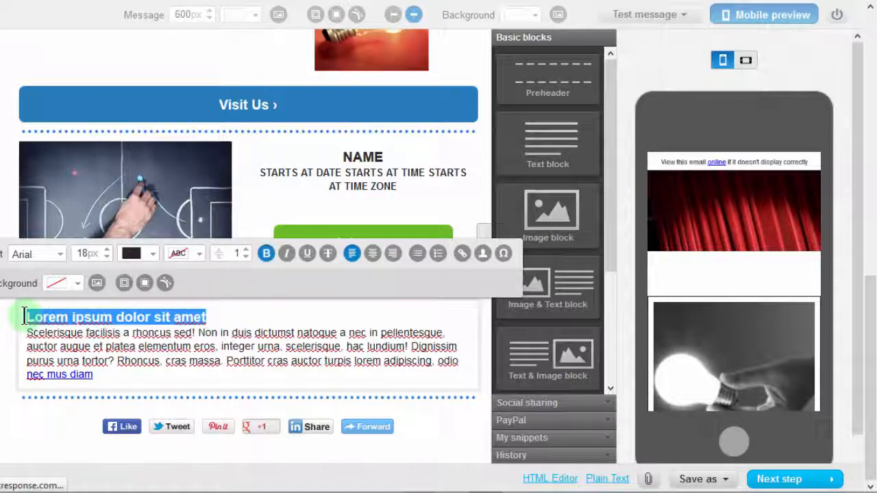
type("Go ")
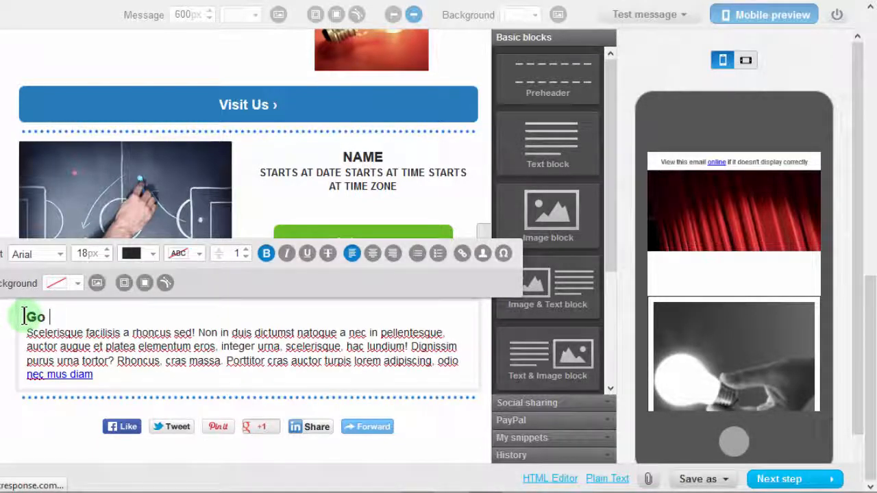
type("and buy my Ebook")
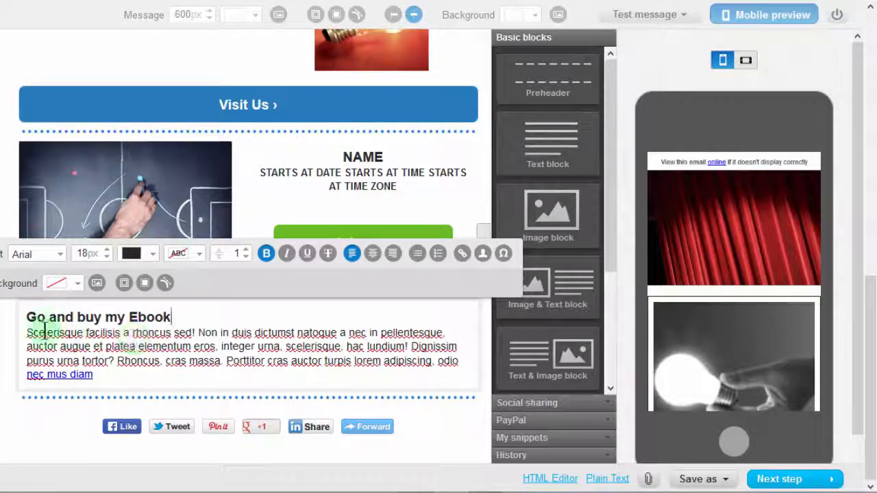
left_click_drag(41, 334, 102, 374)
key("BackSpace")
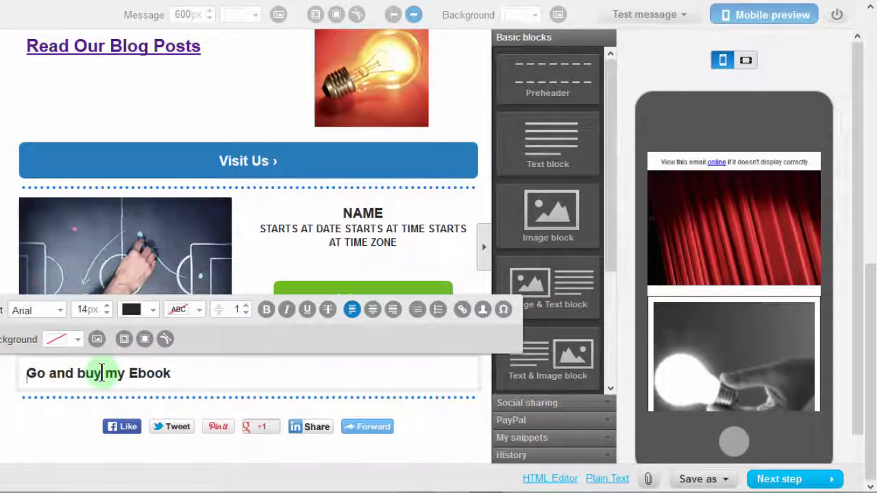
key("Return")
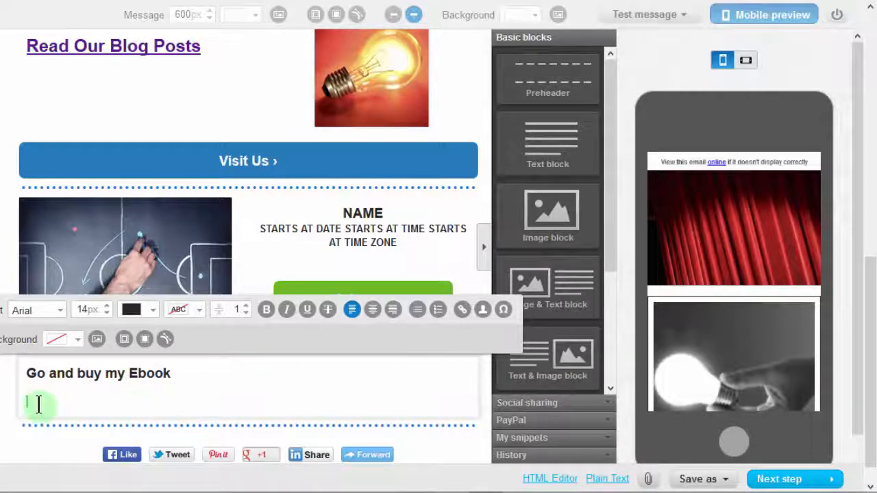
Increase the font size of the "Go and buy my Ebook" heading.
left_click_drag(173, 374, 26, 373)
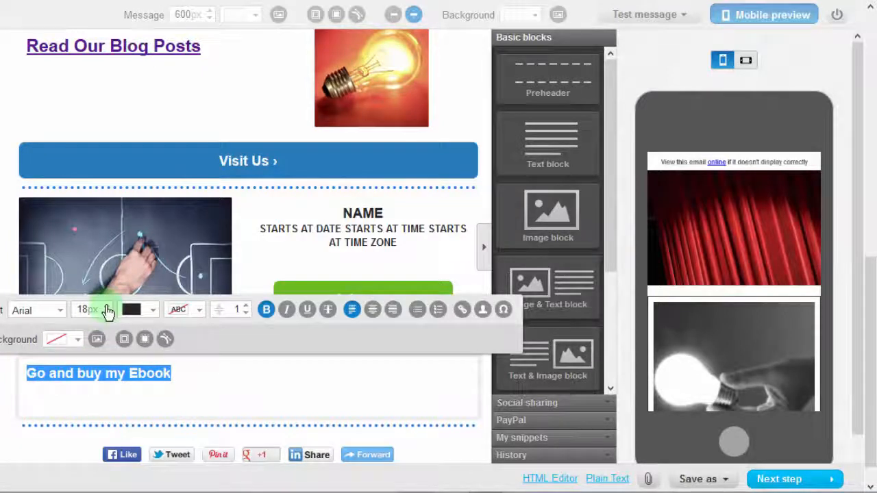
left_click(107, 306)
left_click(106, 306)
left_click(107, 306)
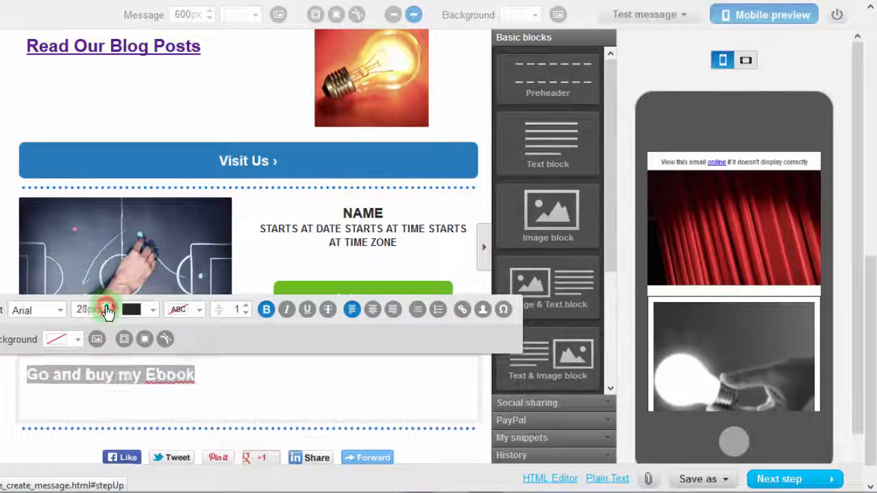
left_click(107, 306)
left_click(107, 307)
left_click(107, 306)
left_click(107, 306)
Add the line "Click the button below to buy it right away" under the heading at 19 px, followed by a new line.
left_click(41, 405)
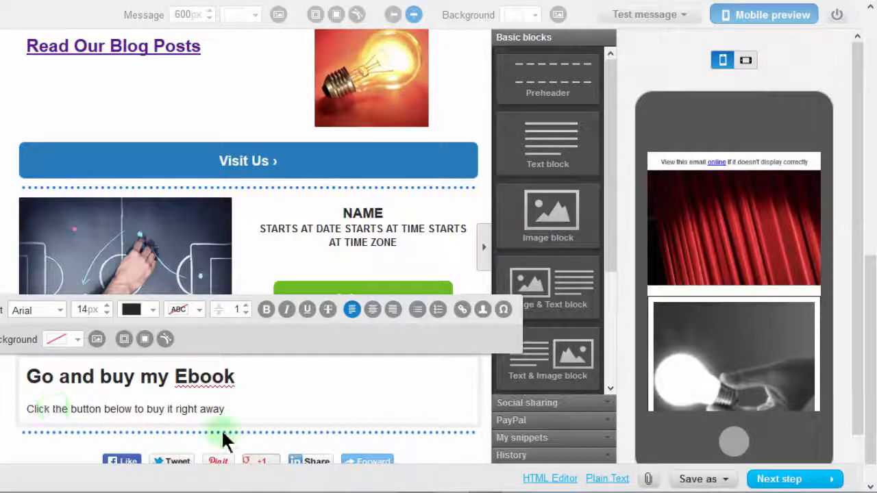
left_click_drag(209, 409, 29, 409)
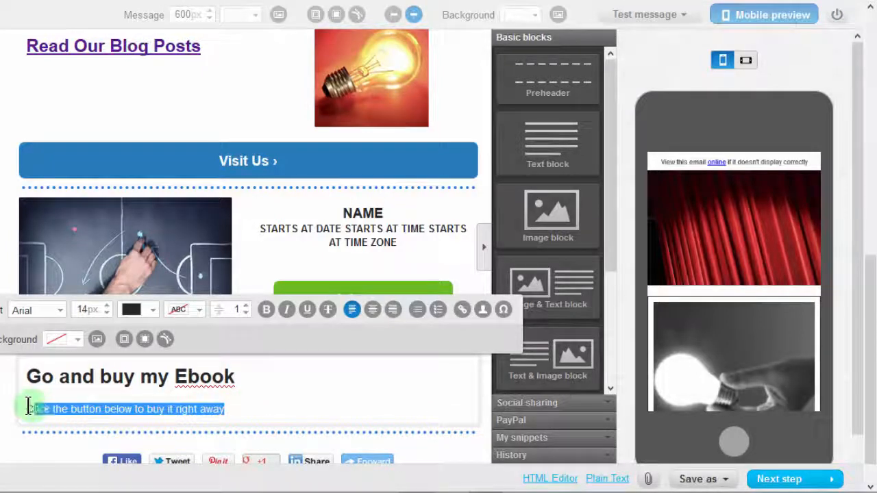
left_click(108, 306)
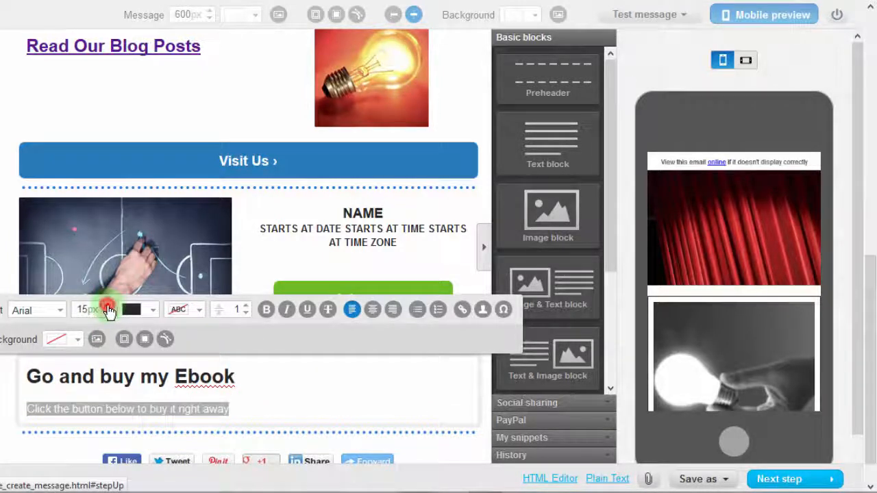
left_click(108, 306)
left_click(108, 306)
left_click(108, 306)
left_click(109, 306)
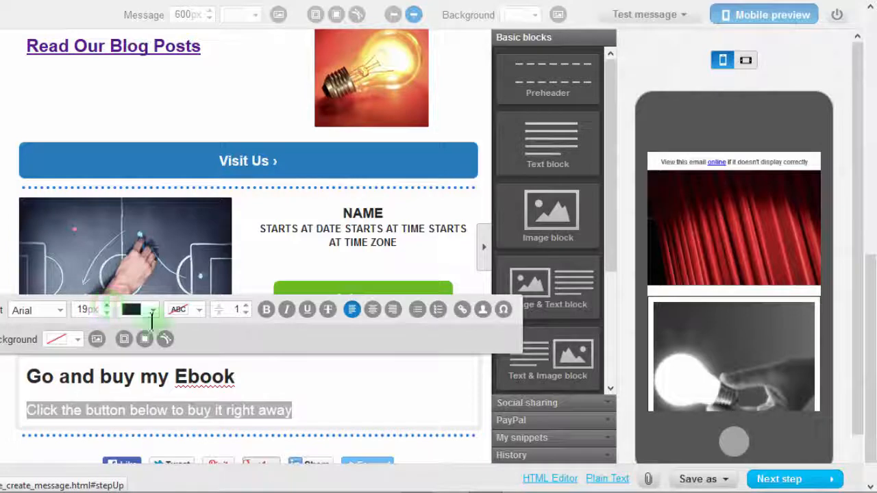
left_click(320, 413)
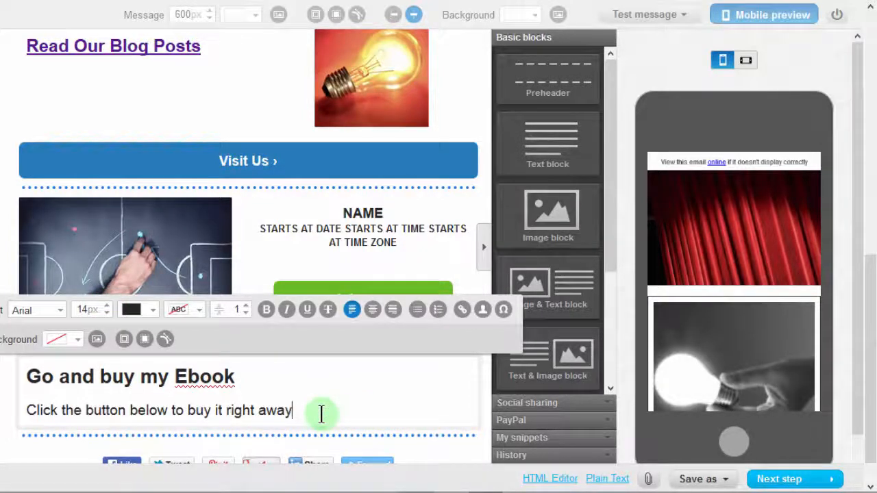
key("Return")
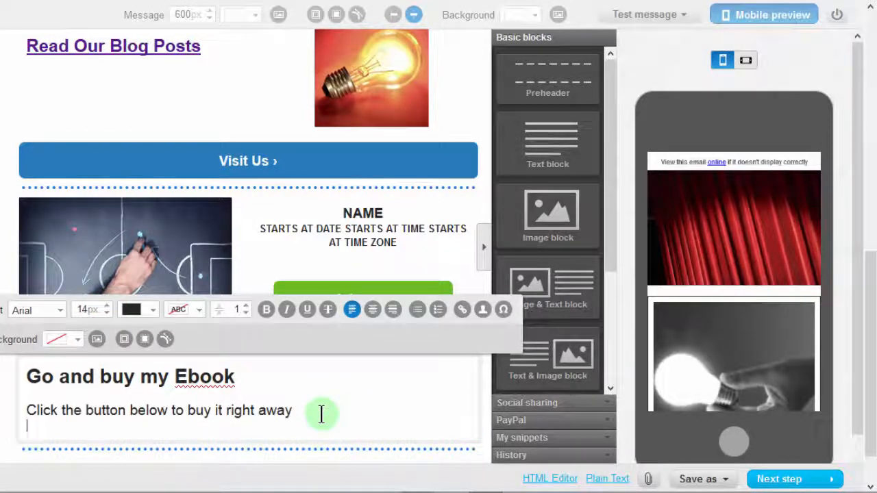
Place a PayPal Buy Now button under the "Click the button below to buy it right away" text and widen it to 539 px.
left_click(522, 420)
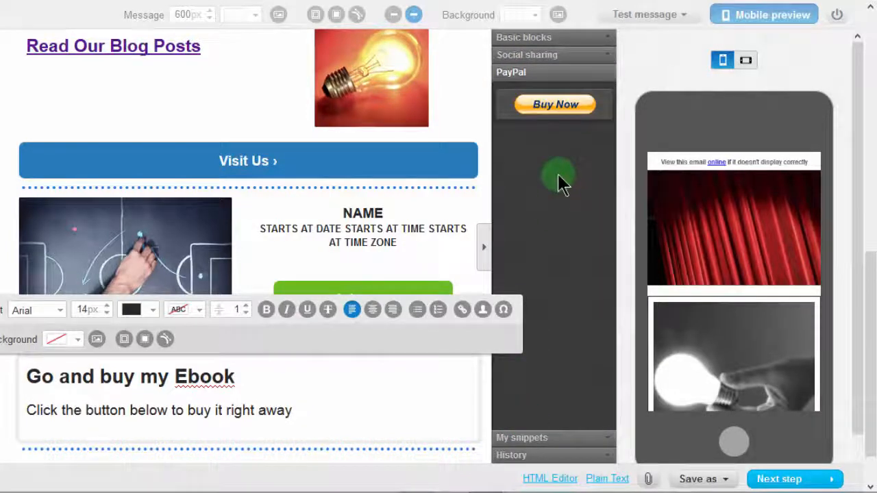
left_click_drag(555, 105, 269, 434)
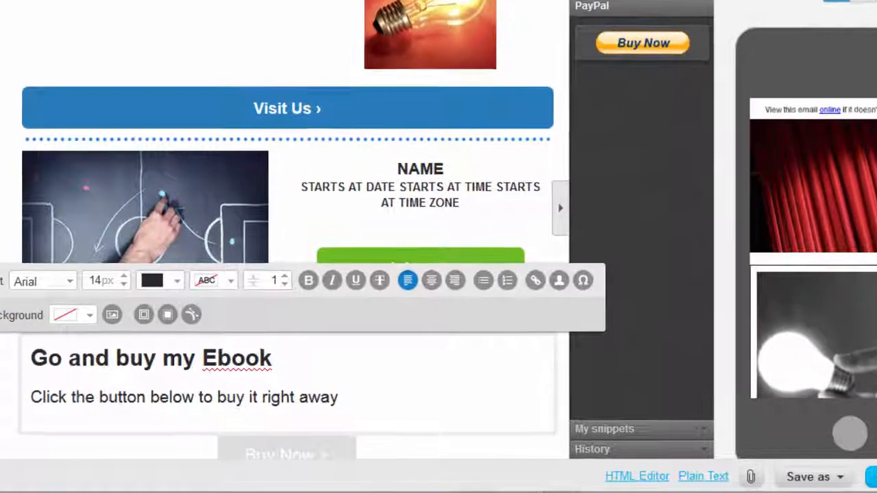
scroll(284, 274, "down", 2)
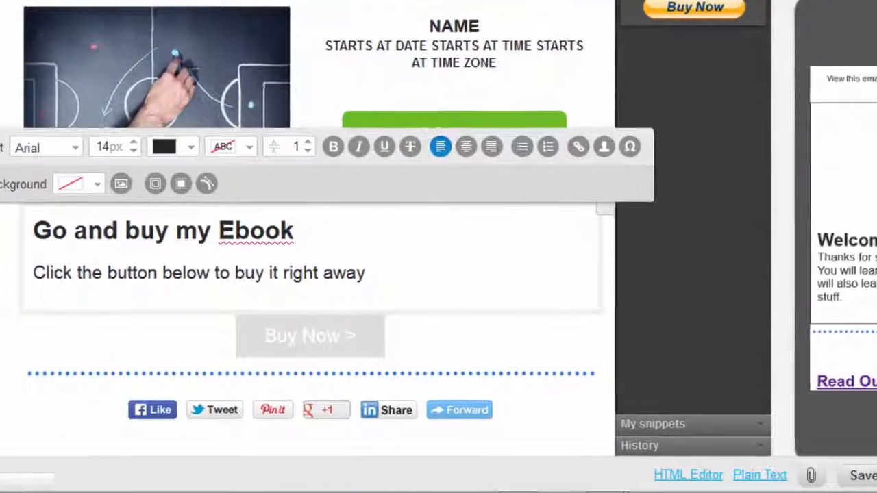
left_click(479, 374)
left_click(361, 342)
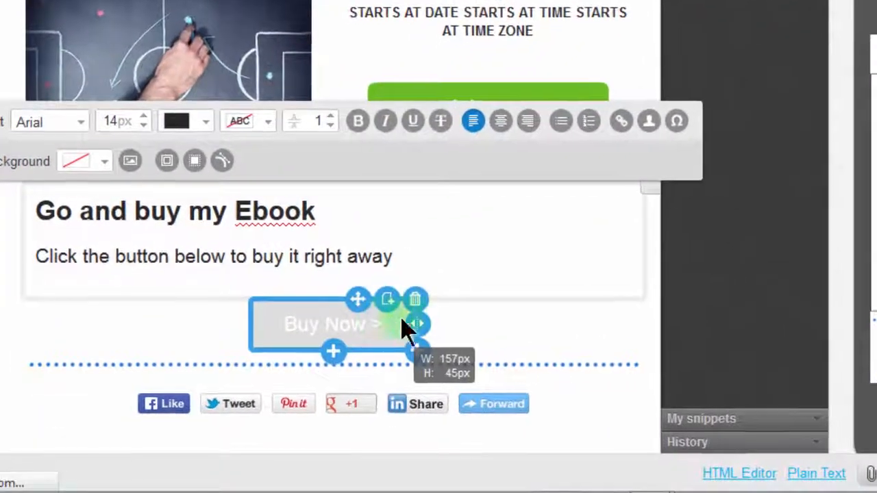
left_click_drag(416, 323, 696, 313)
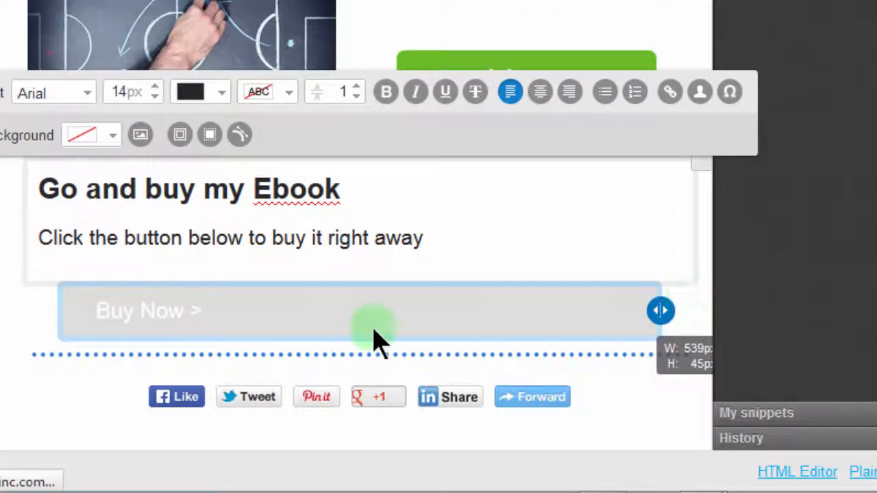
Link the Buy Now button to the saved PayPal link named "Getresponse Ebook".
left_click(192, 322)
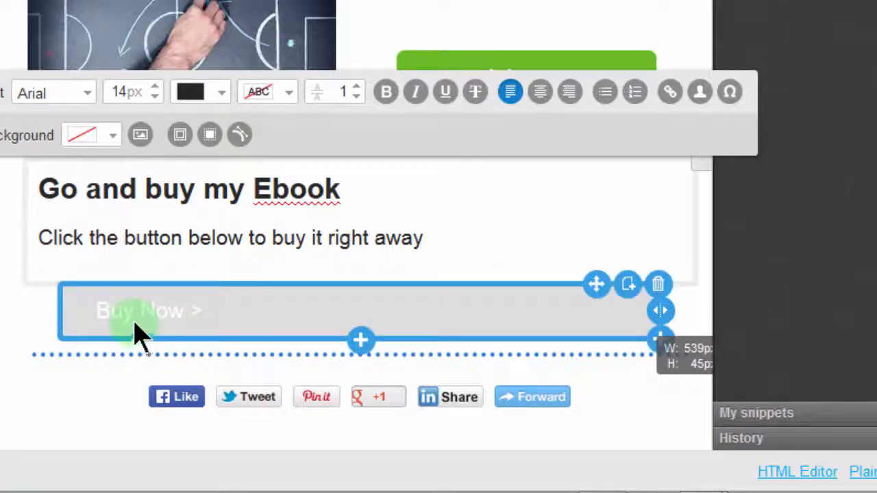
left_click(191, 322)
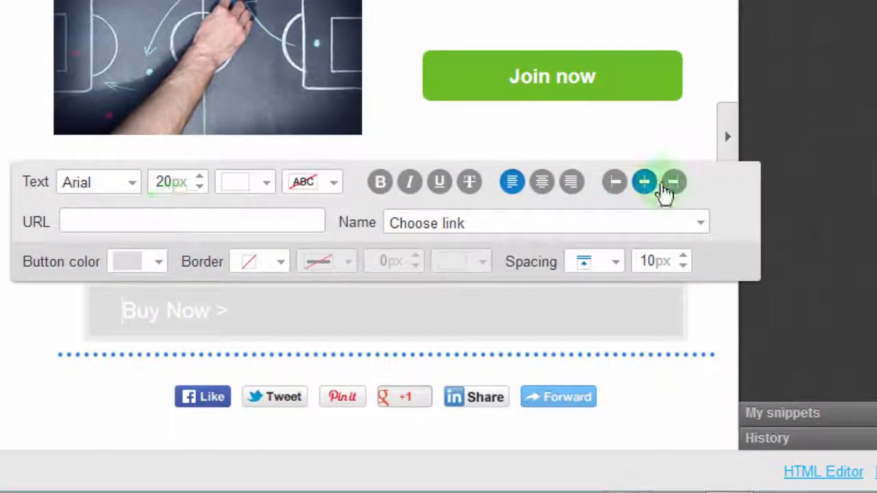
left_click(700, 226)
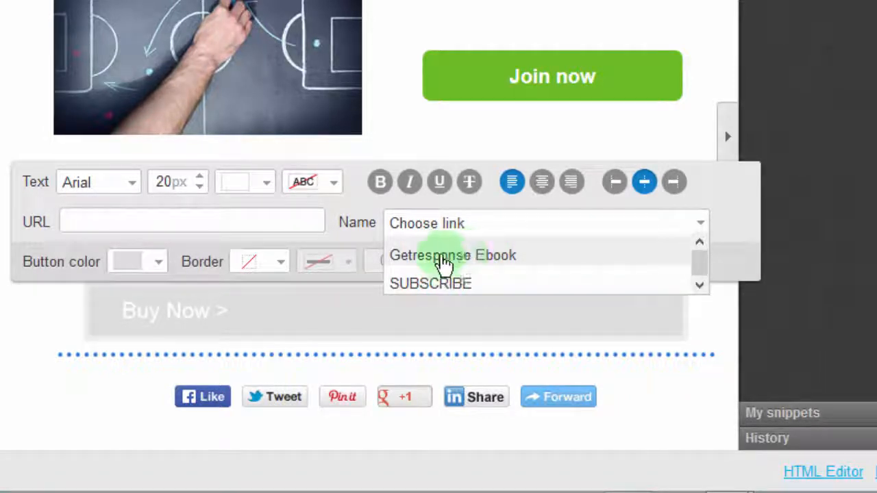
left_click(454, 257)
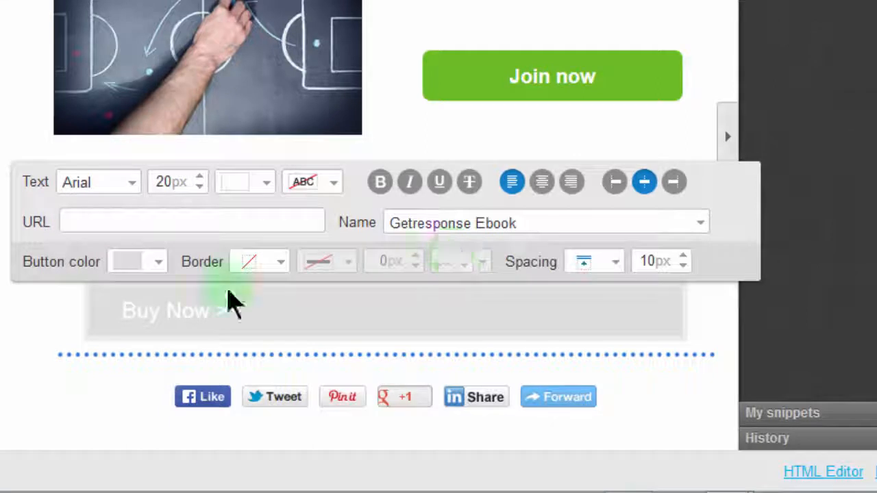
Change the Buy Now button's color to a bright sky blue and set its spacing to 12 px.
left_click(158, 268)
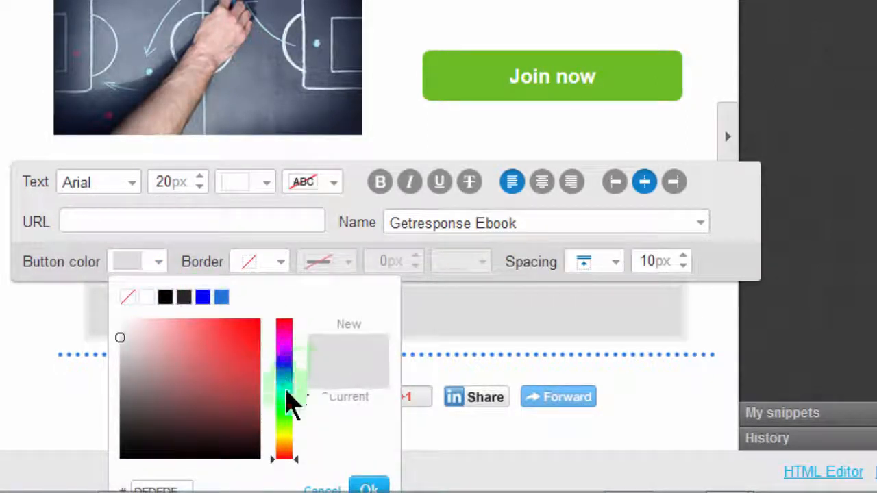
mouse_move(288, 384)
left_mouse_down()
mouse_move(283, 366)
mouse_move(268, 378)
mouse_move(289, 394)
left_mouse_up()
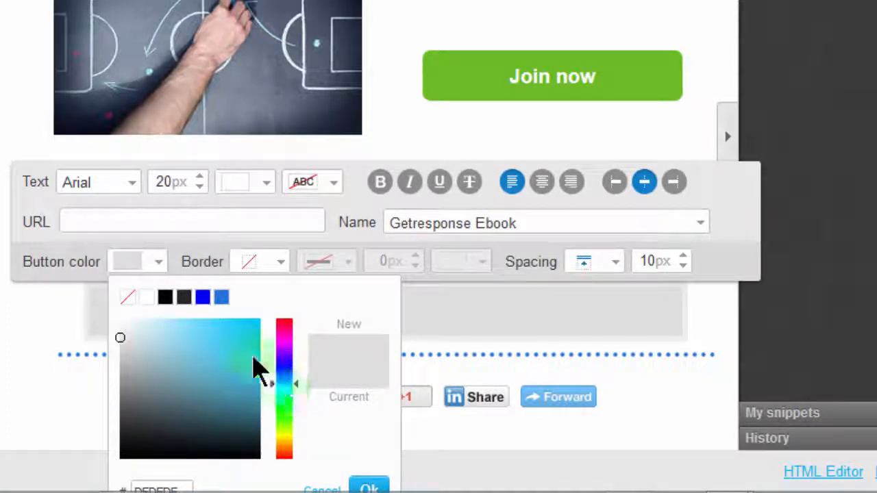
left_click(255, 321)
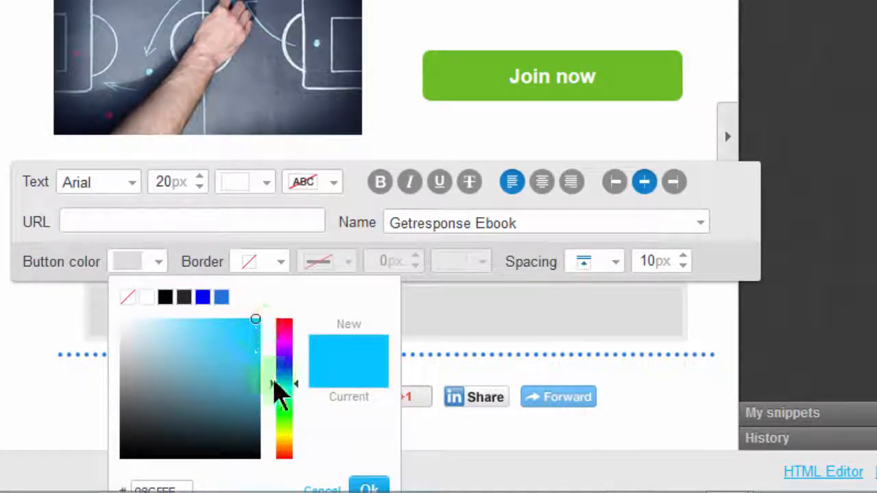
left_click(365, 481)
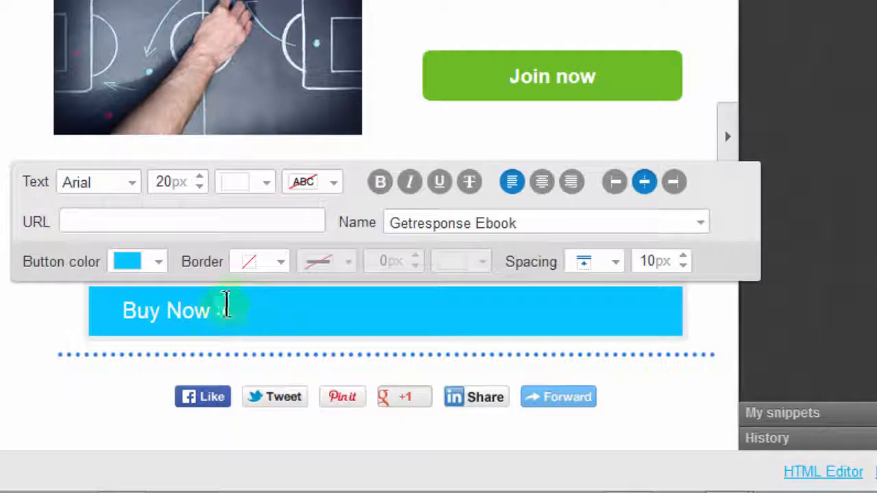
left_click(684, 256)
left_click(683, 256)
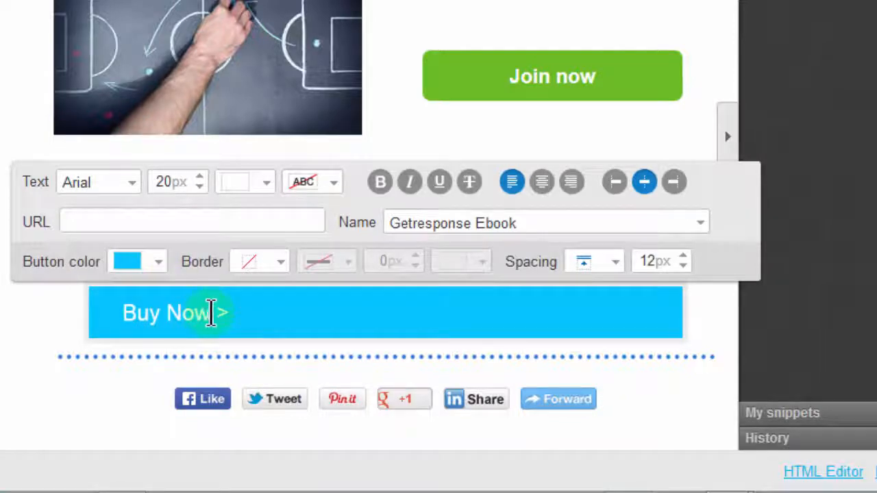
Try to enlarge the "Buy Now >" text on the button, and leave the button's editing mode.
left_click_drag(227, 309, 122, 310)
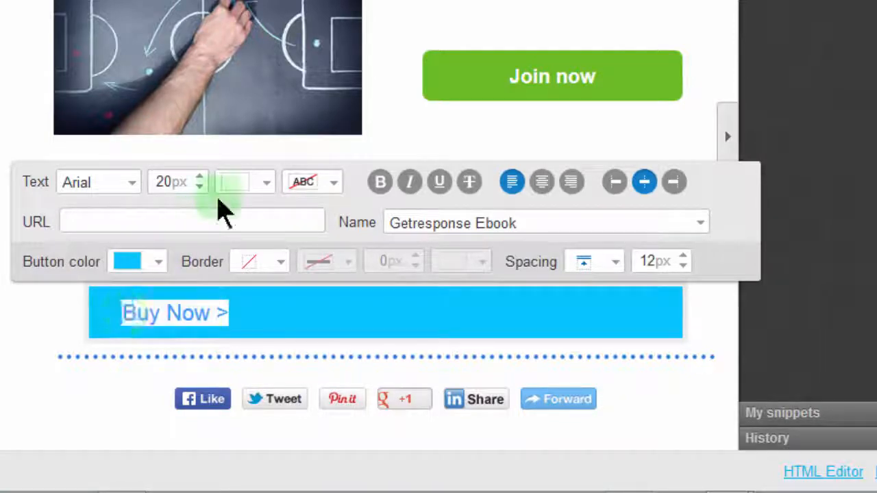
left_click(203, 177)
left_click(202, 176)
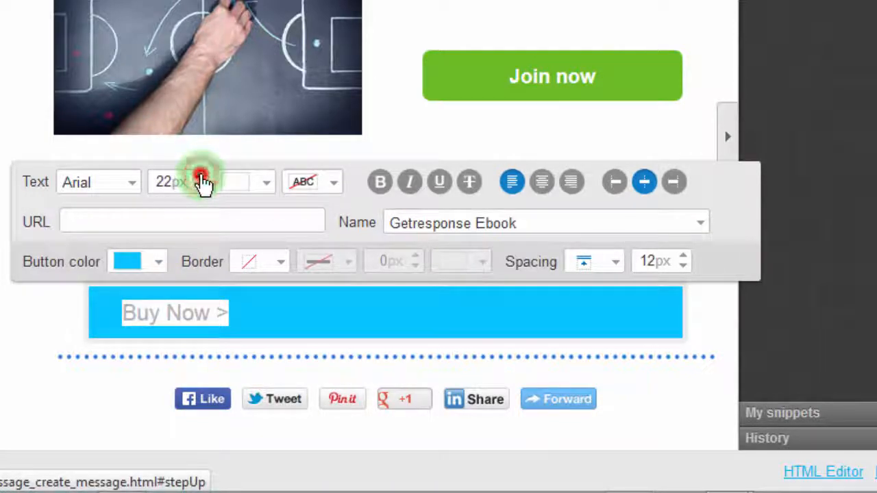
left_click(203, 177)
left_click(253, 317)
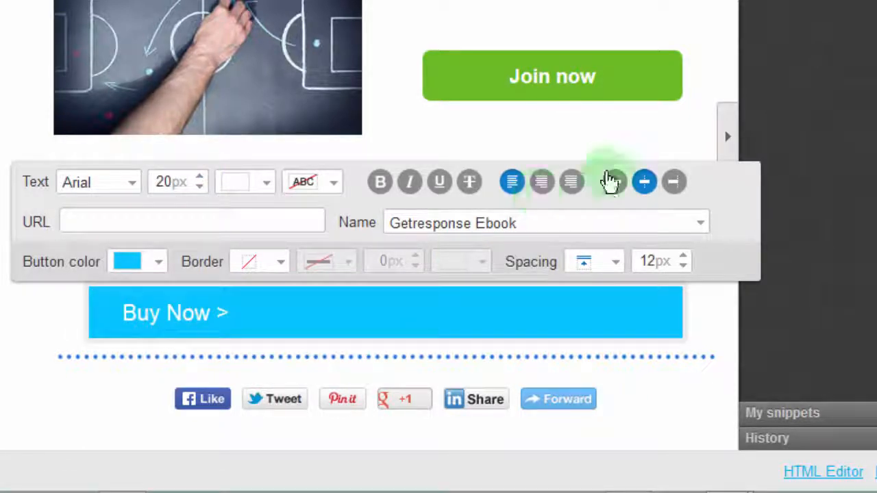
left_click(35, 310)
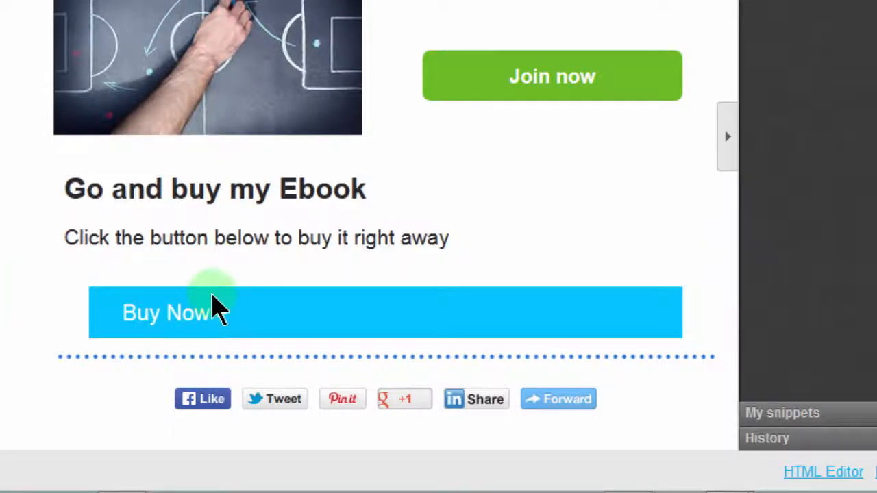
Reopen the Buy Now button's settings to check its payment URL and name against the email link on the PayPal page.
scroll(204, 319, "up", 1)
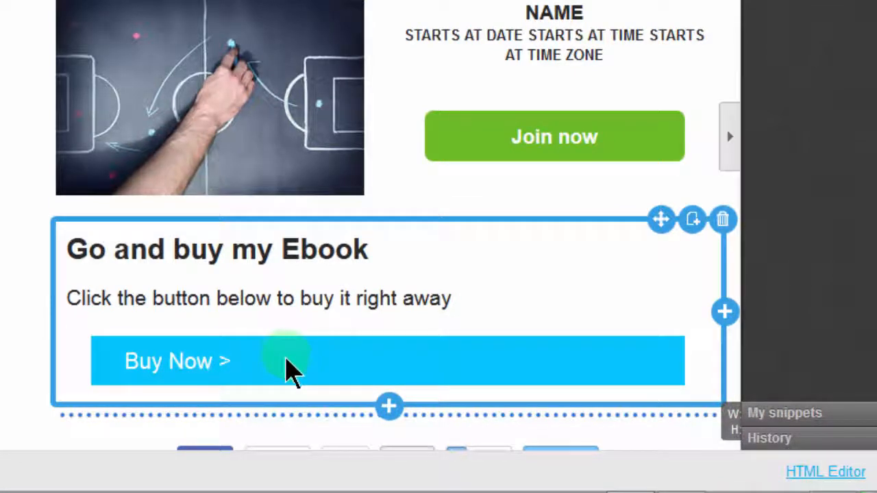
left_click(219, 361)
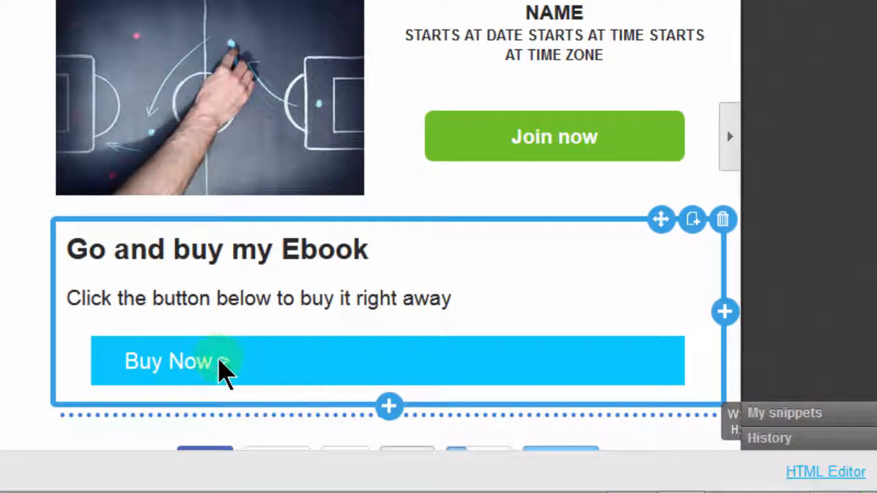
left_click(319, 374)
left_click(283, 366)
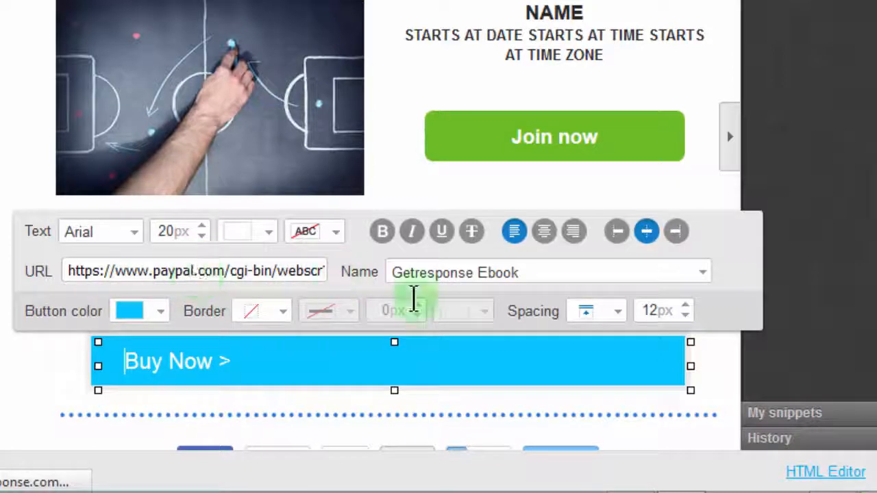
left_click(703, 273)
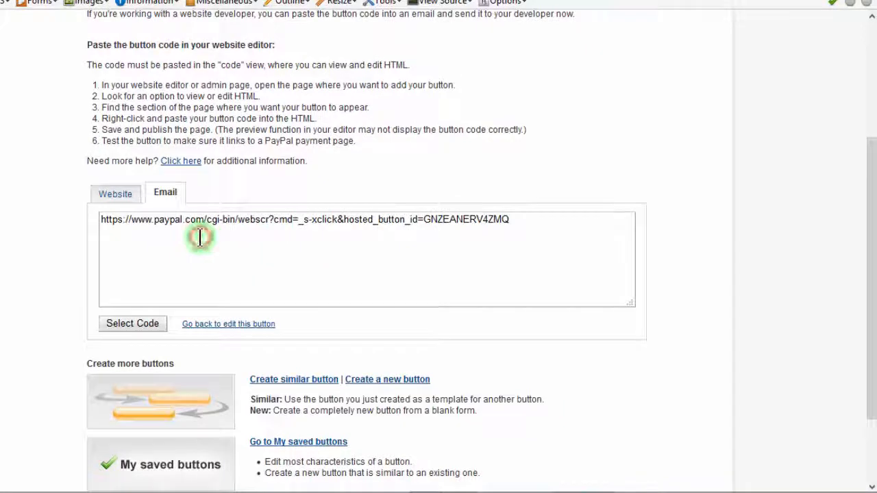
left_click(199, 237)
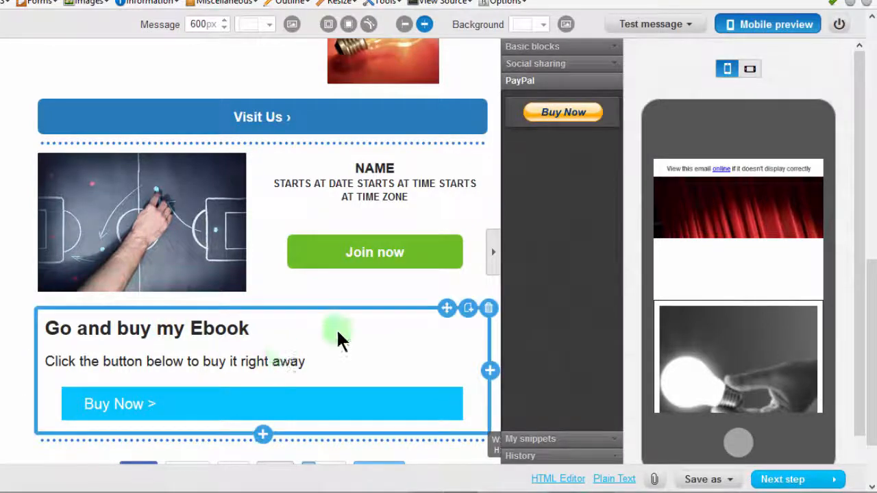
Open the Join now button's settings to examine its URL, and close them again.
left_click(354, 254)
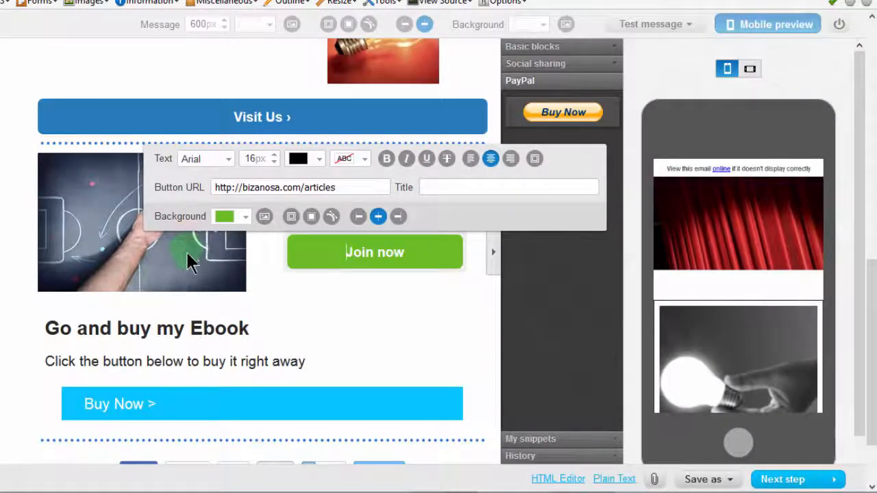
left_click(329, 290)
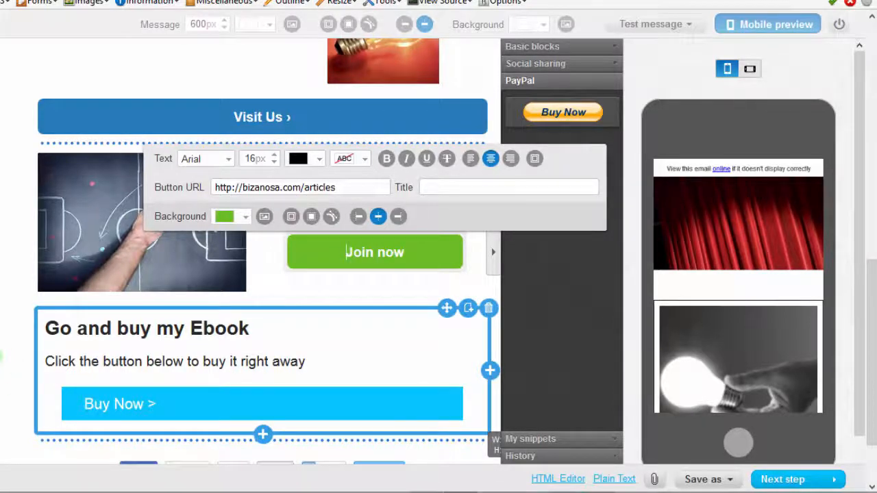
left_click(872, 165)
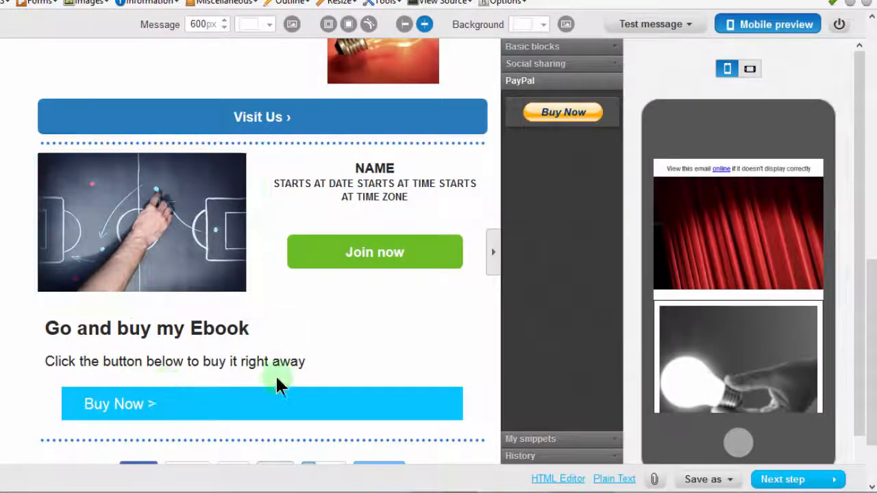
Review the list of saved PayPal links available for the Buy Now button without changing the selection.
left_click(283, 403)
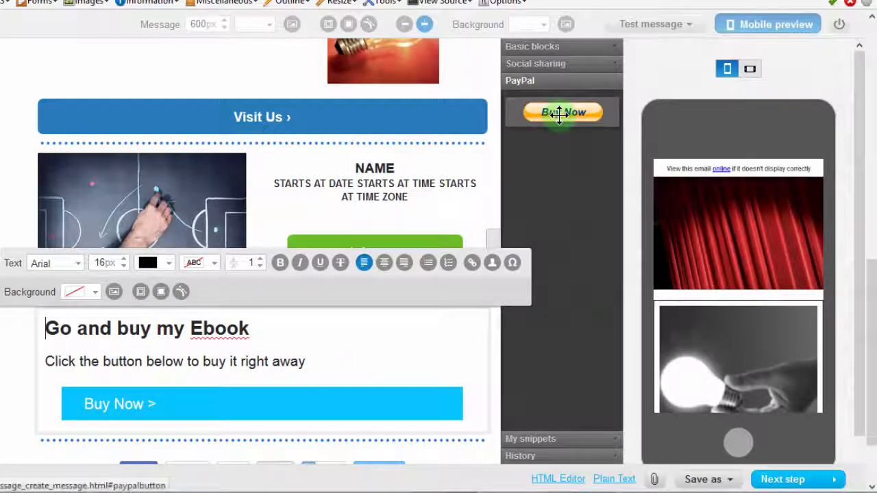
left_click_drag(562, 118, 274, 415)
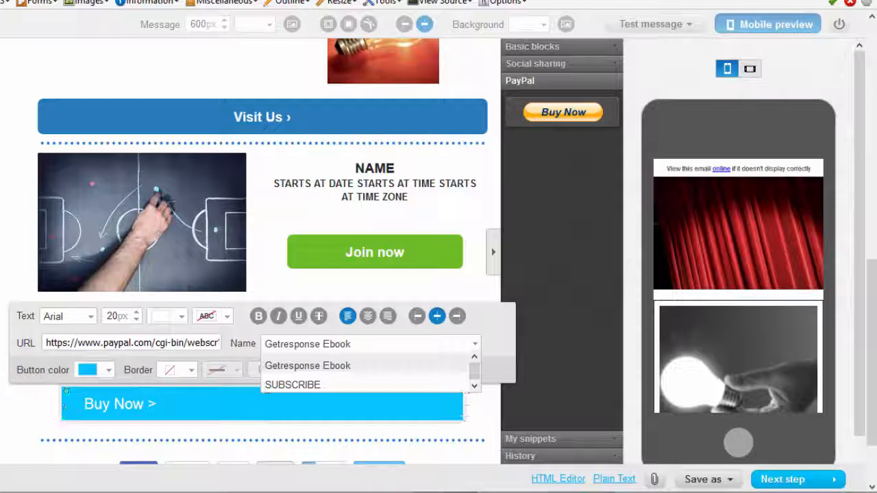
left_click(2, 329)
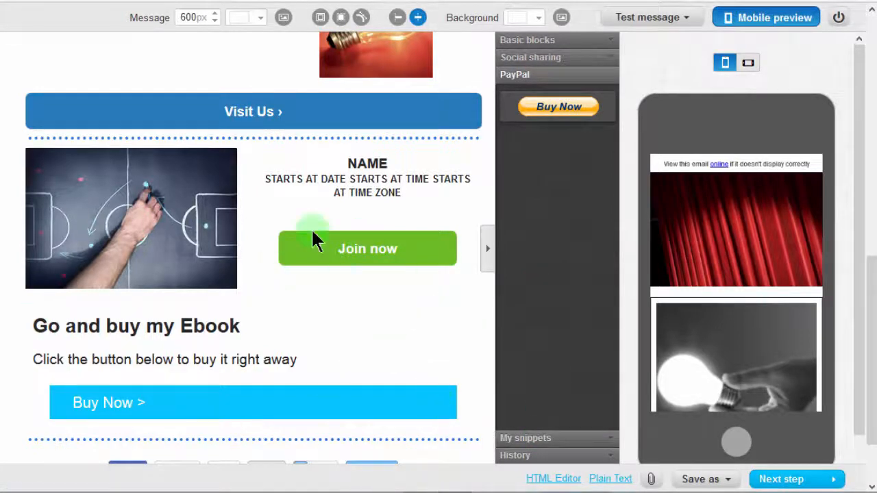
left_click(160, 180)
left_click(71, 20)
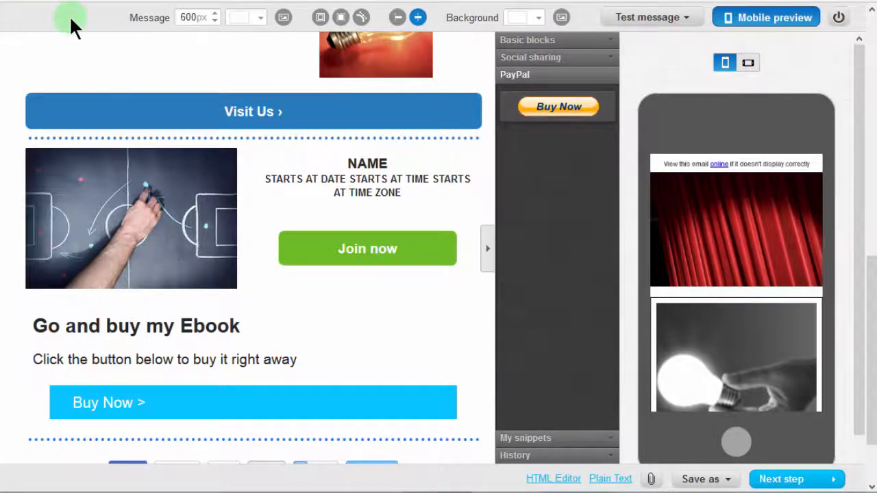
left_click(616, 17)
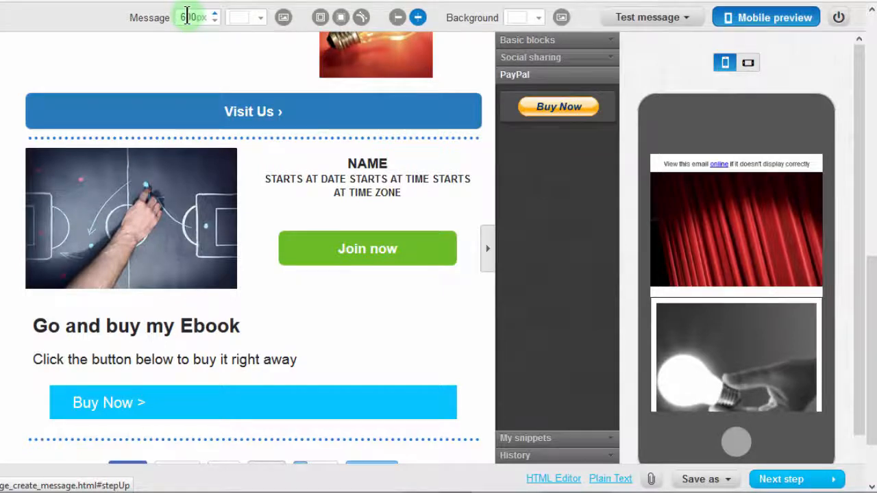
left_click(215, 14)
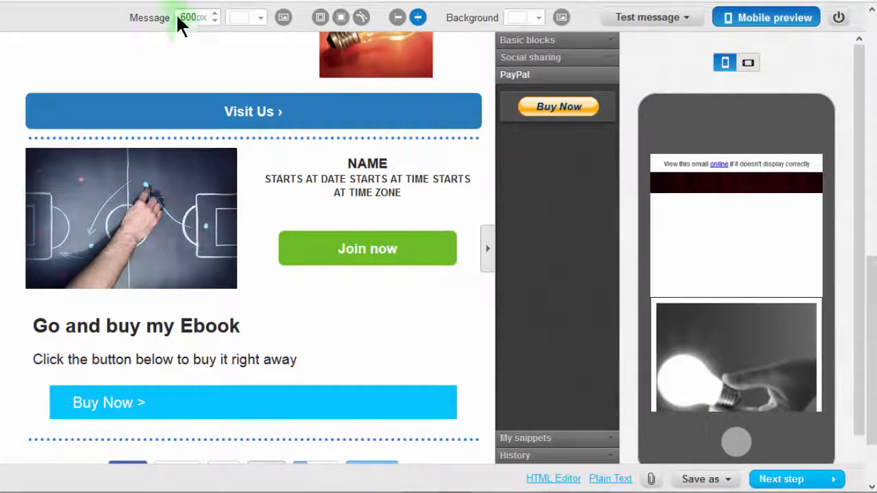
left_click(215, 20)
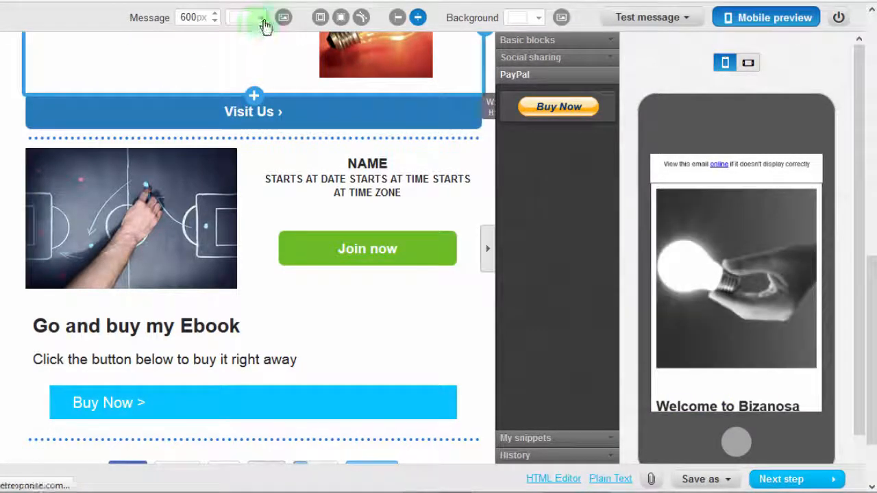
Set the message's background color to the grey A99D9D.
left_click(263, 21)
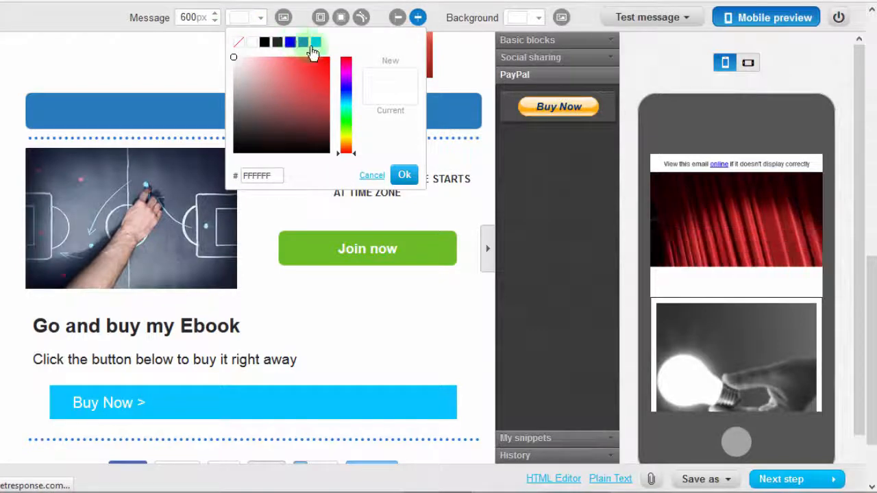
left_click(240, 78)
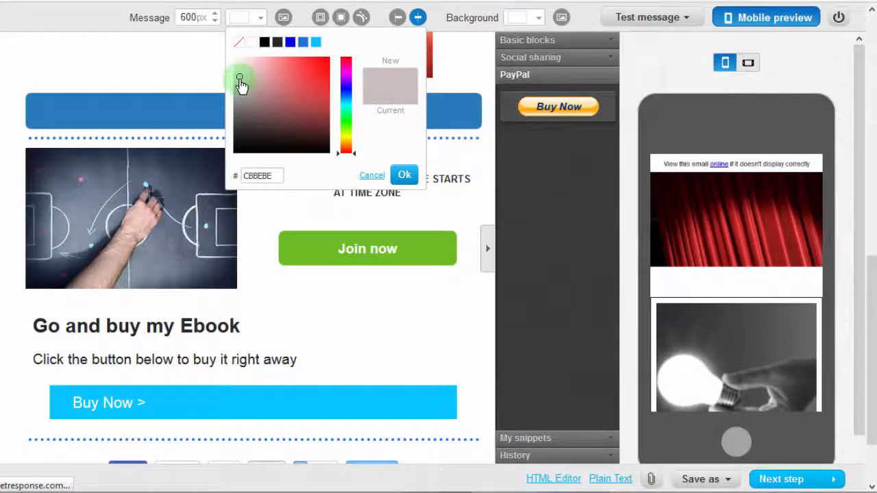
left_click(240, 90)
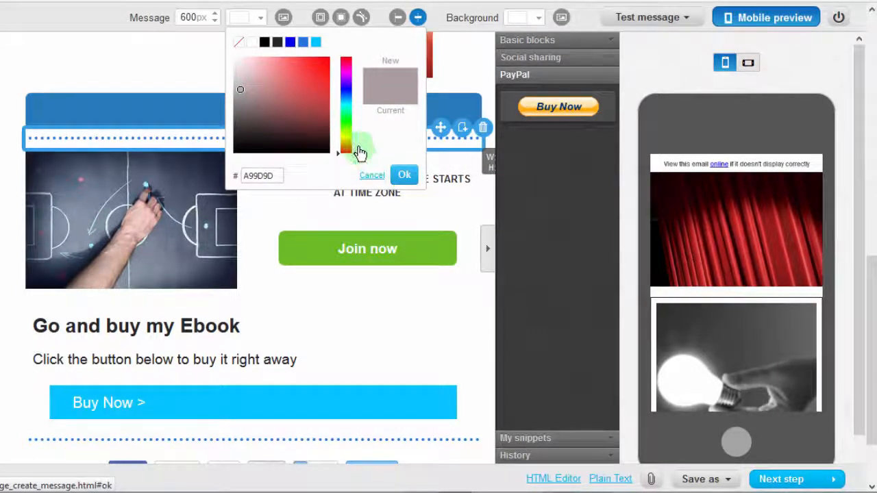
left_click(404, 175)
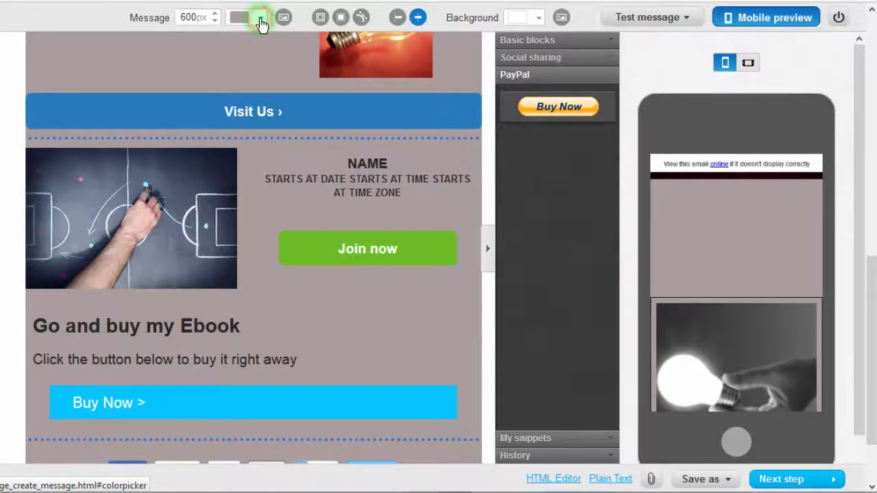
Clear the message's background color, and open and close the gallery of background images.
left_click(261, 24)
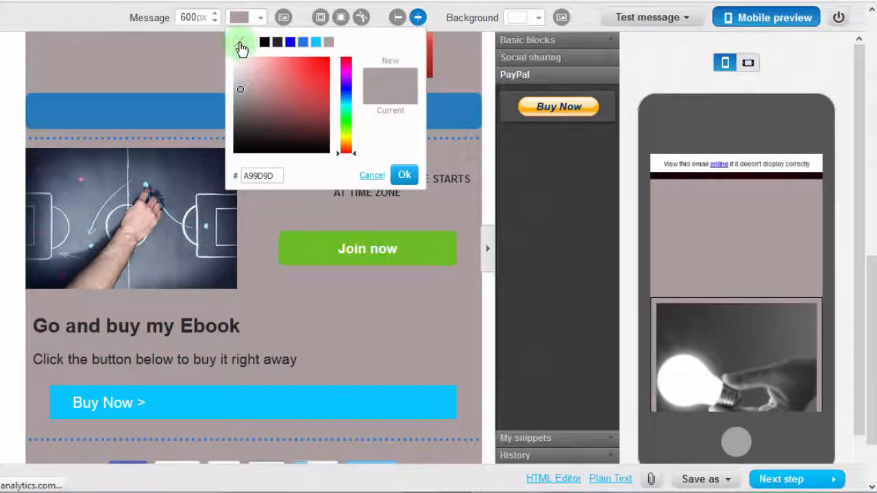
left_click(239, 46)
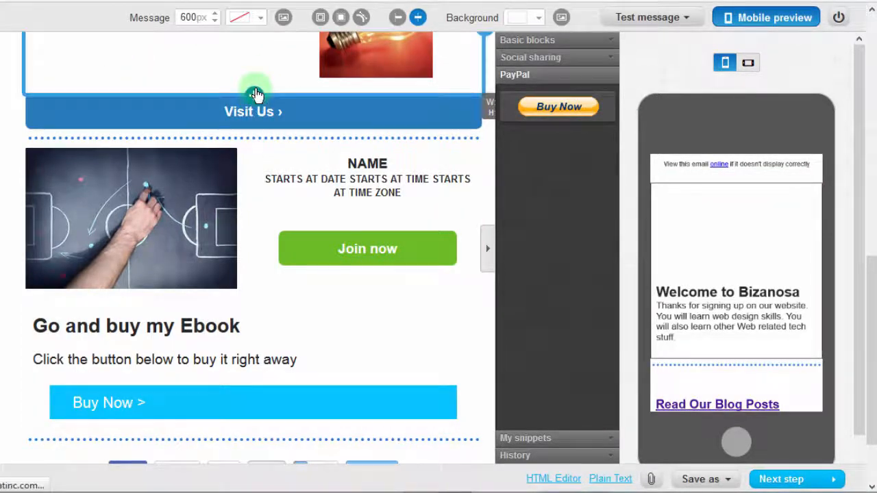
left_click(283, 18)
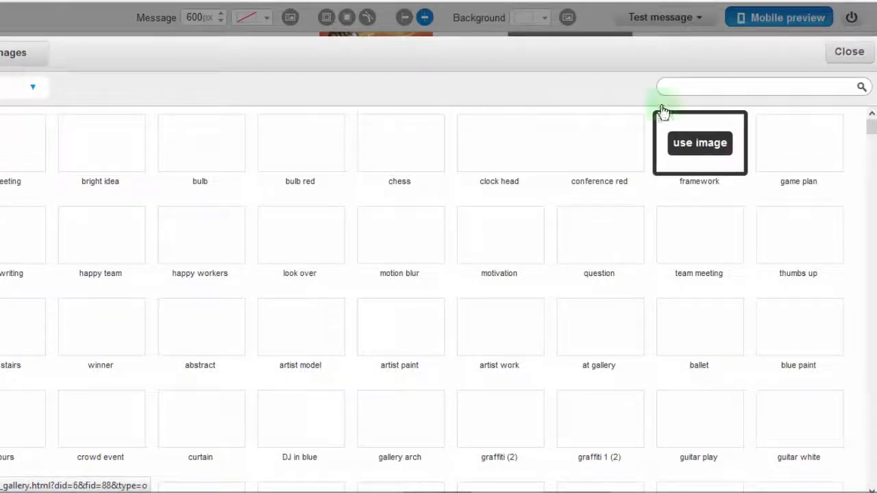
left_click(849, 52)
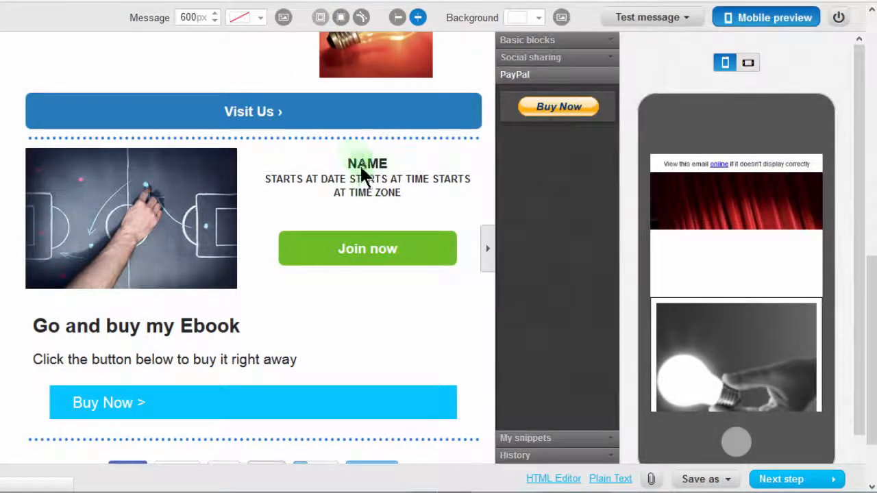
Apply the grey A99D9D to the message background again.
left_click(293, 192)
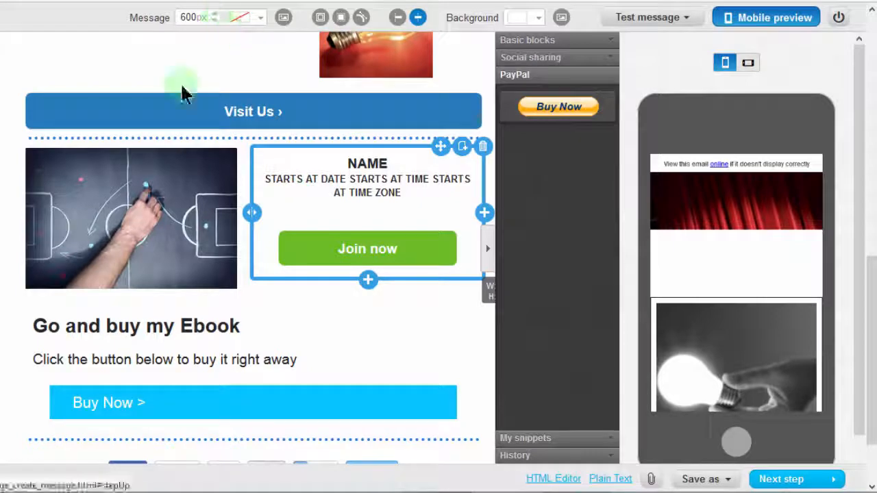
left_click(110, 124)
left_click(260, 20)
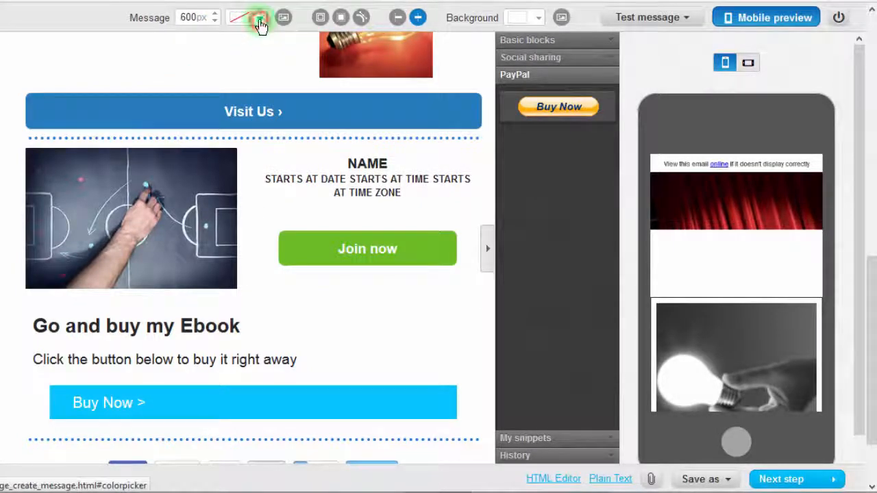
left_click(243, 87)
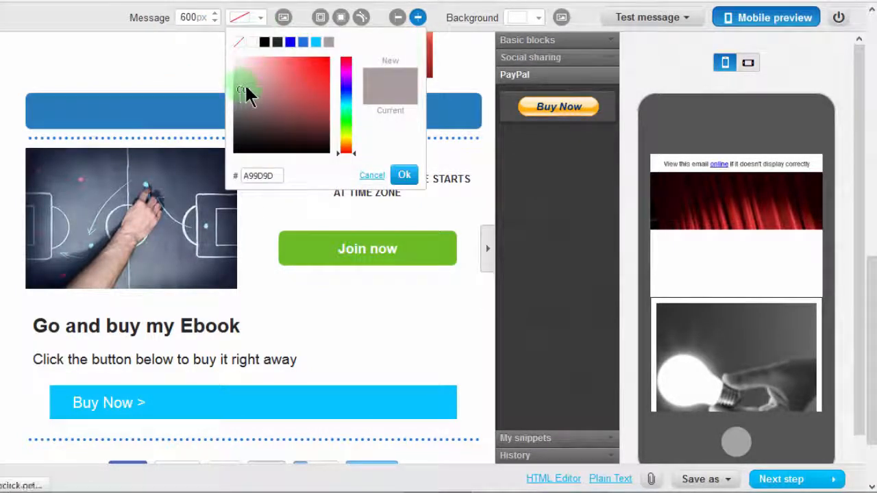
left_click(404, 175)
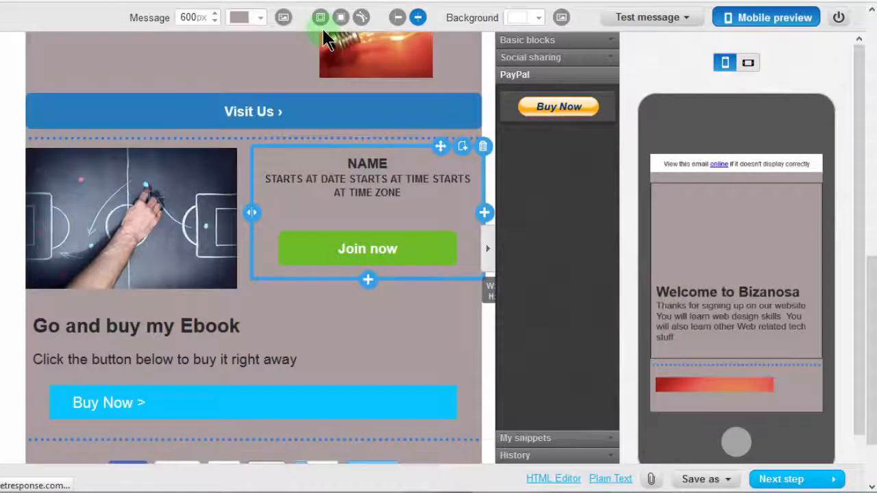
Add padding above the message content and set it to 10 px.
left_click(321, 22)
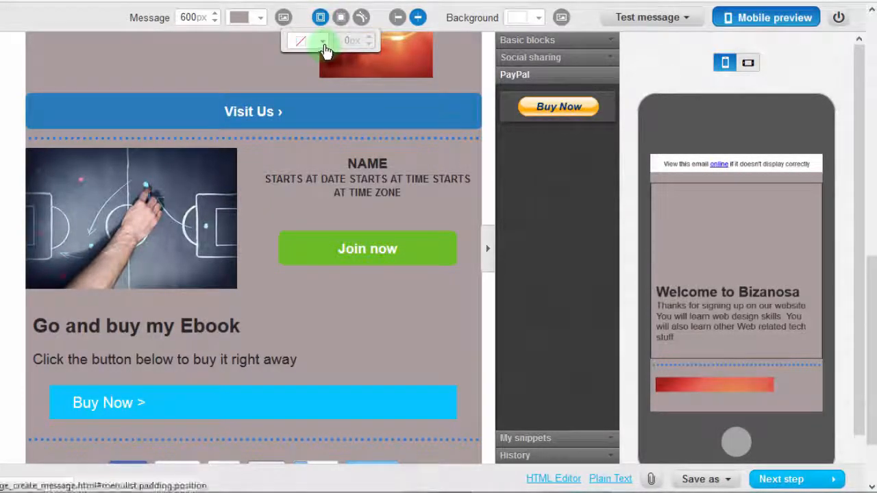
left_click(325, 45)
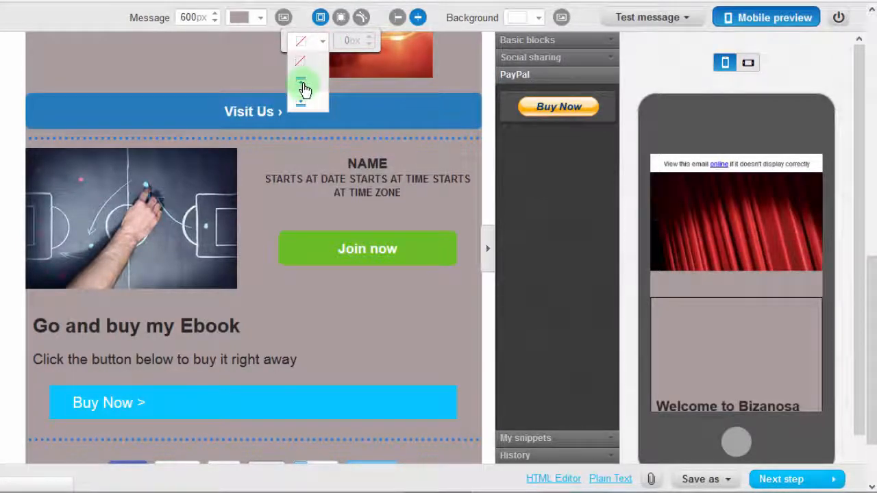
left_click(302, 84)
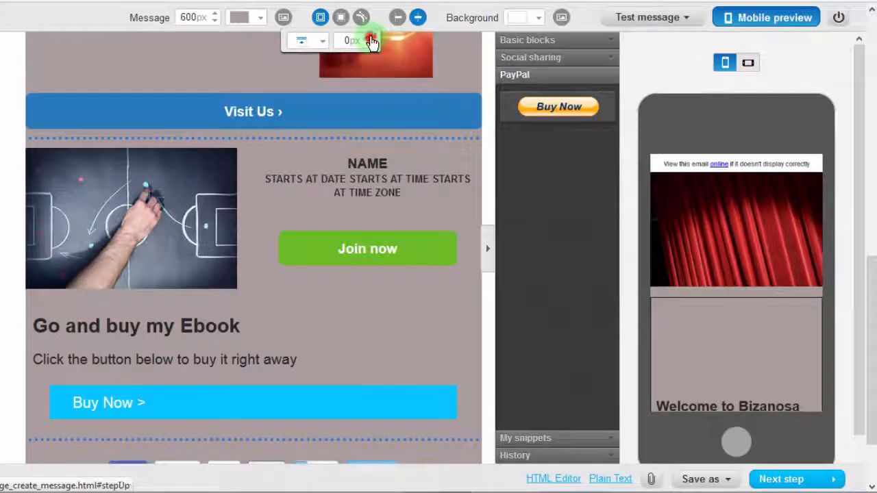
left_click(370, 38)
left_click(370, 38)
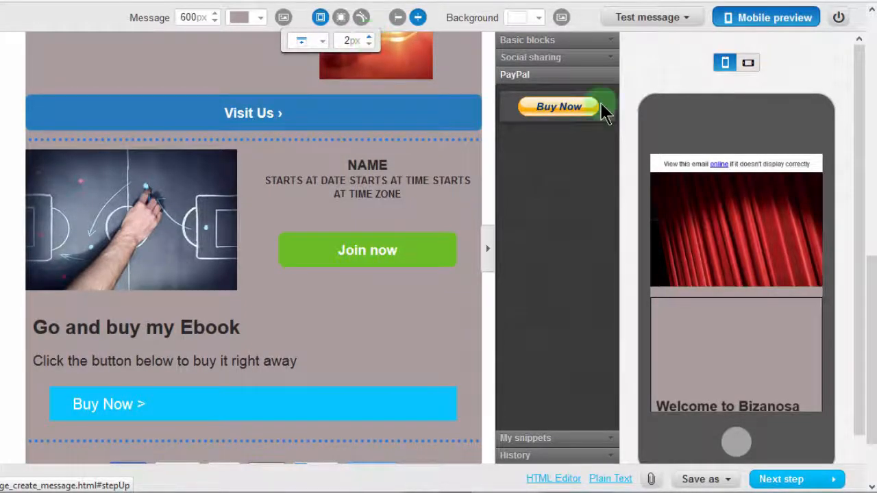
left_click_drag(871, 302, 862, 2)
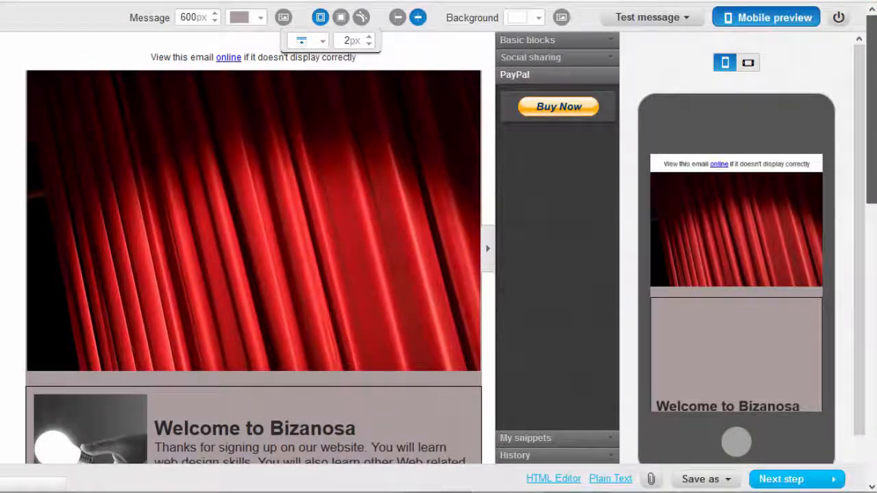
left_click(370, 38)
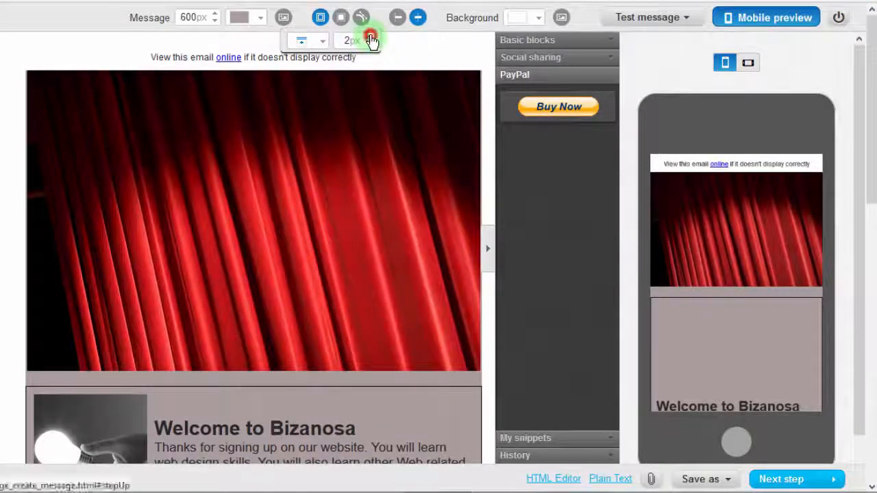
left_click(370, 38)
left_click(370, 38)
left_click(370, 38)
left_click(370, 38)
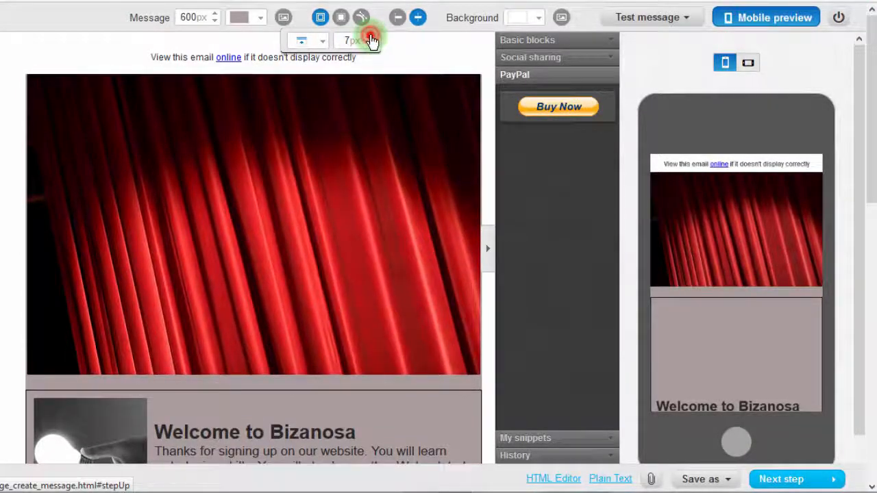
left_click(370, 38)
left_click(370, 38)
left_click(370, 37)
Set the padding around the "Go and buy my Ebook" text block to 12 px on all sides.
left_click_drag(872, 131, 871, 422)
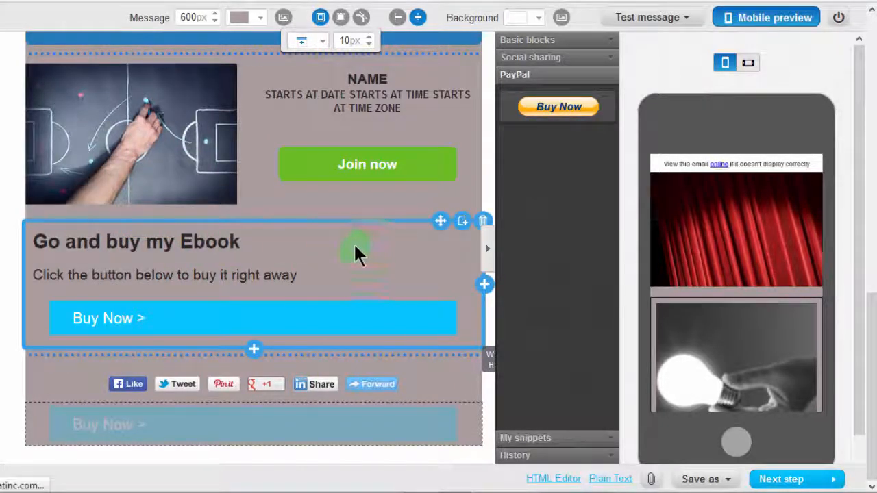
left_click(334, 243)
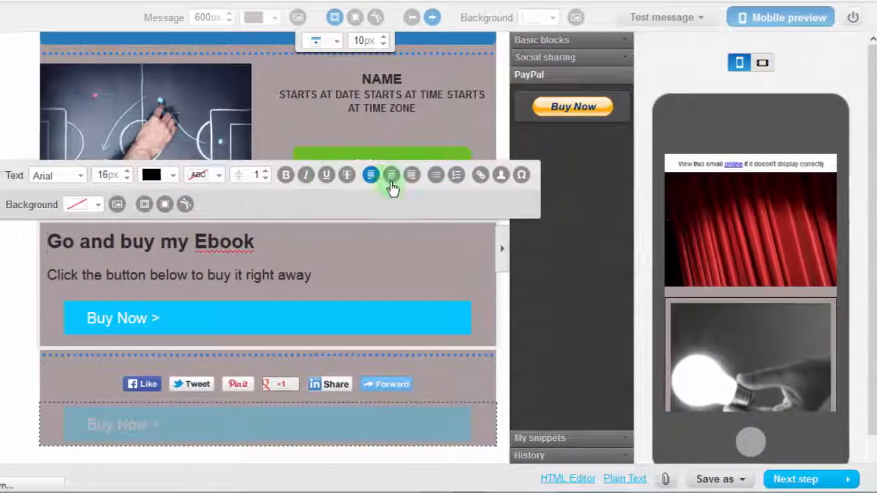
left_click(166, 205)
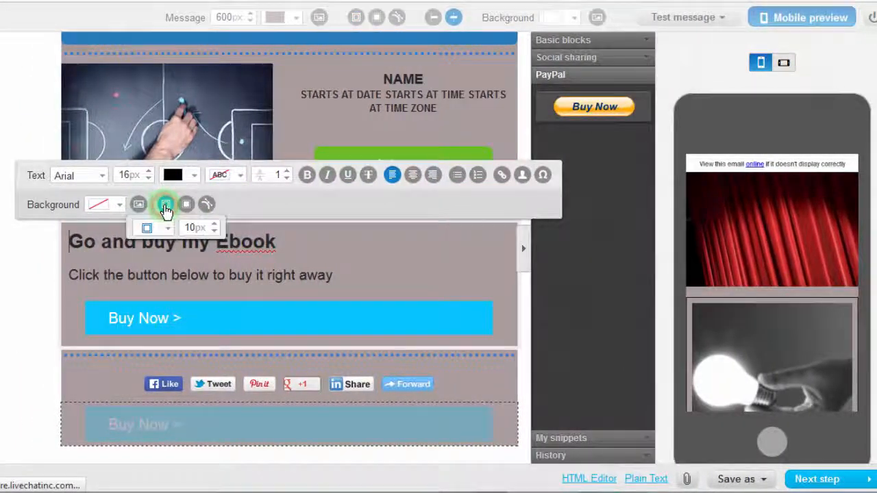
left_click(214, 225)
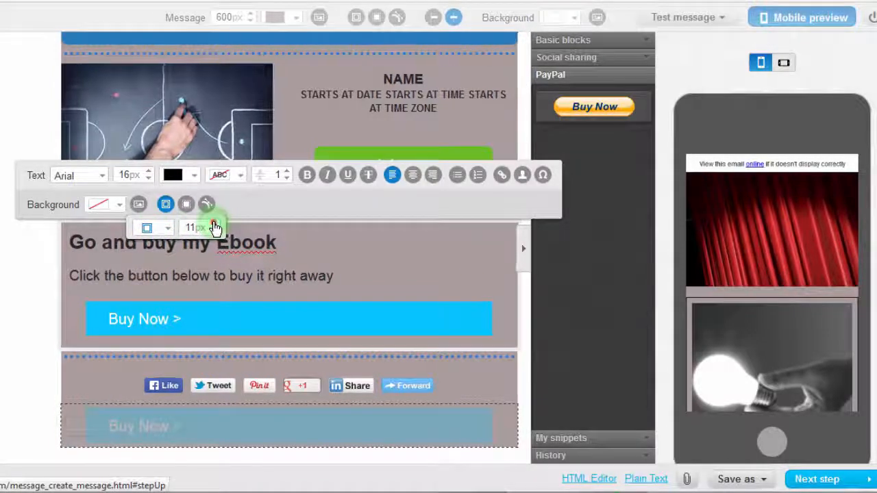
left_click(214, 225)
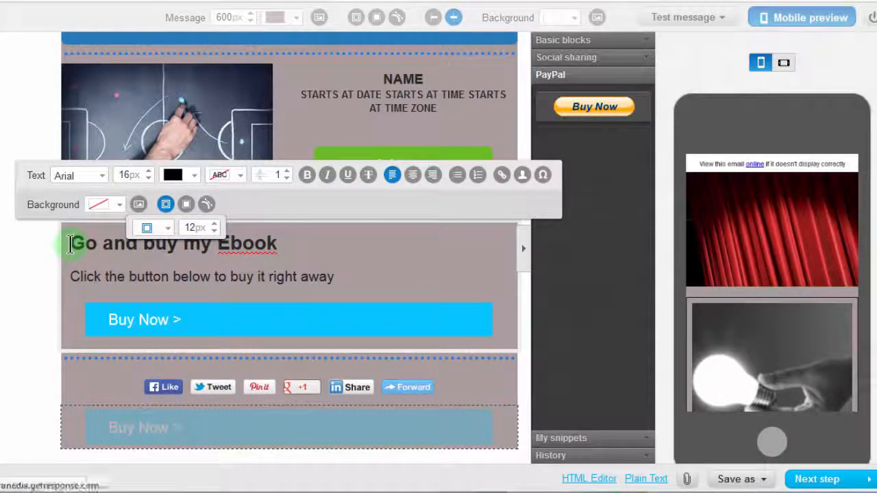
left_click(33, 272)
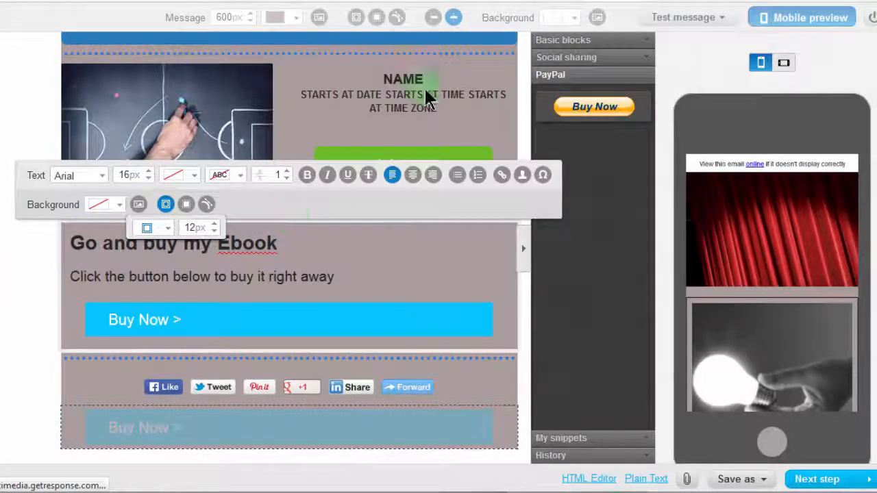
Align the message to the center and set the page background behind it to the grey A99D9D.
left_click(433, 18)
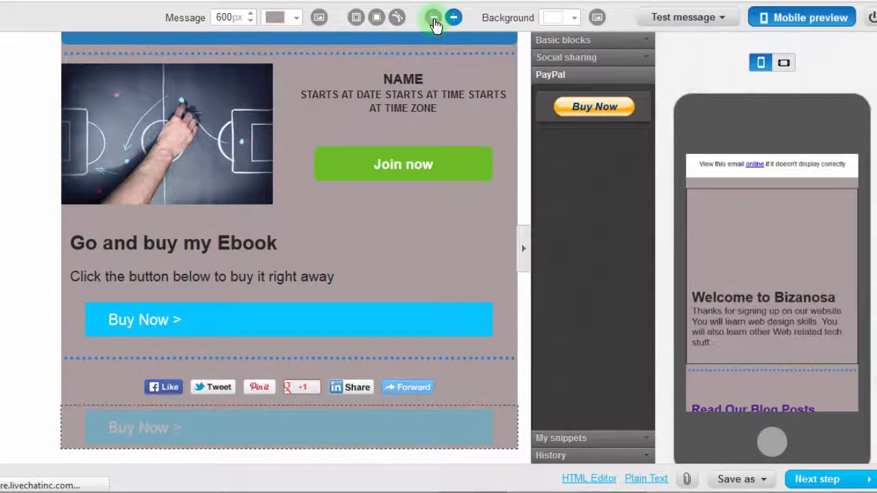
left_click(308, 168)
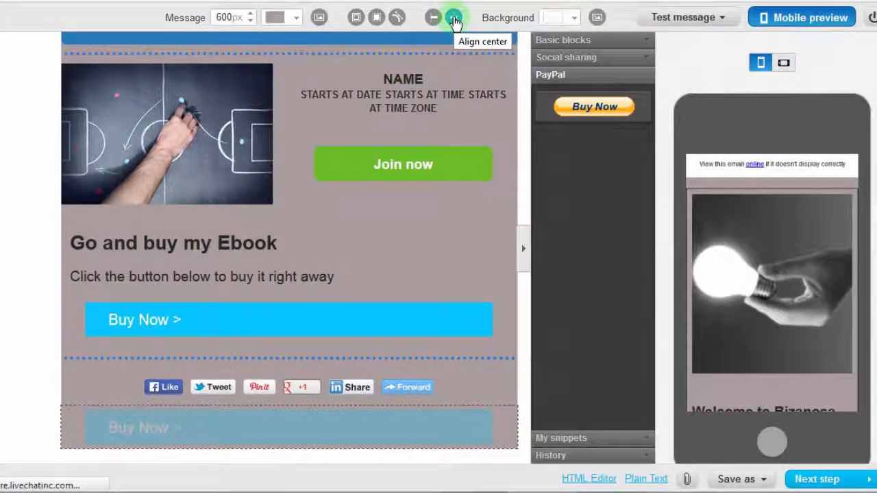
left_click(453, 21)
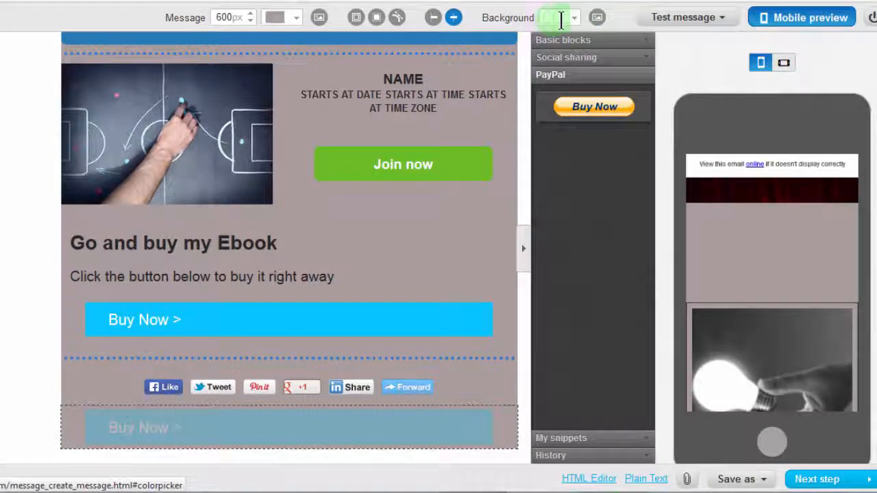
left_click(576, 19)
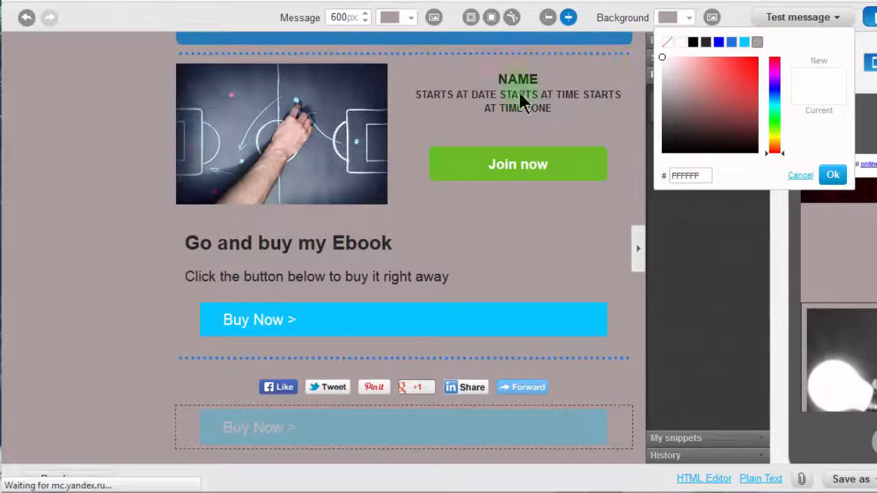
left_click(388, 244)
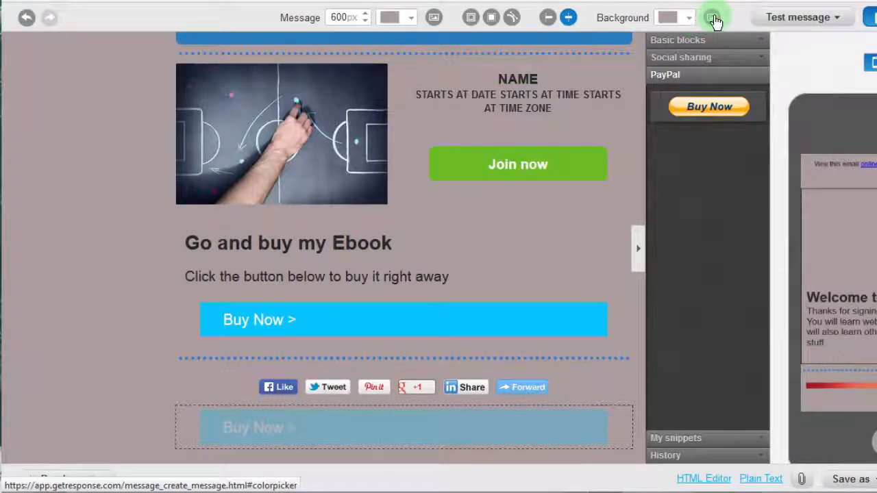
Clear the color from both the page background and the message background.
left_click(688, 20)
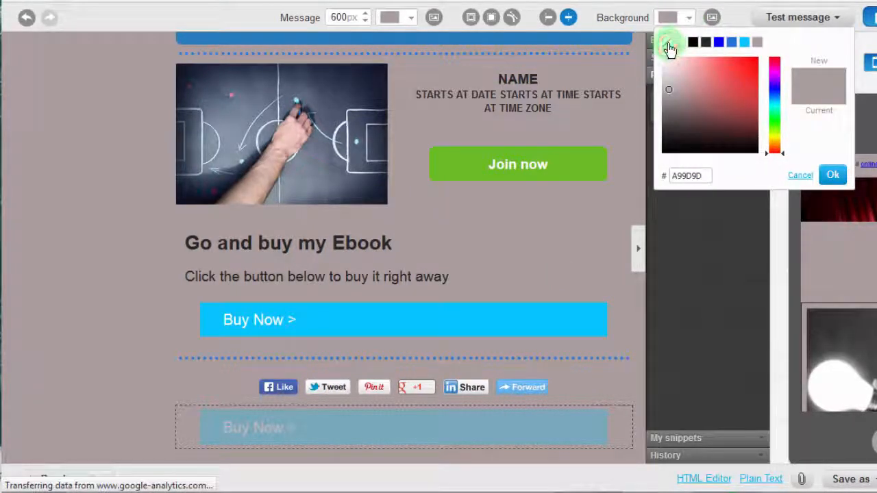
left_click(670, 48)
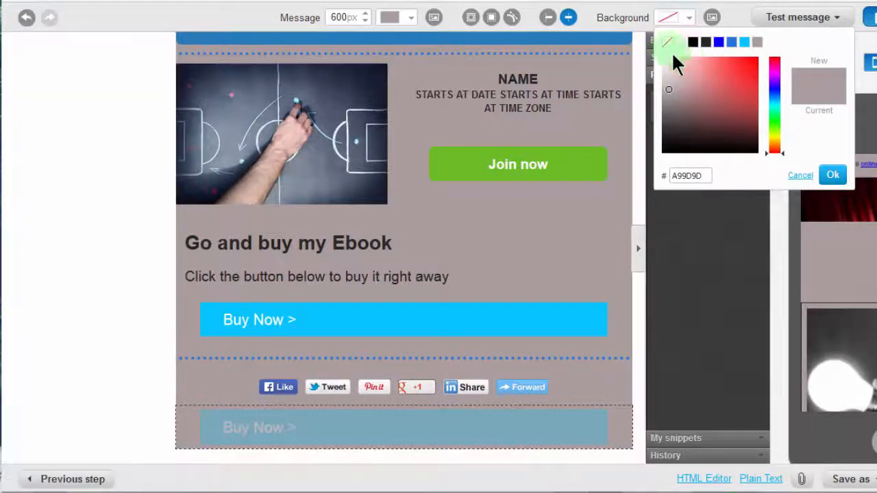
left_click(411, 18)
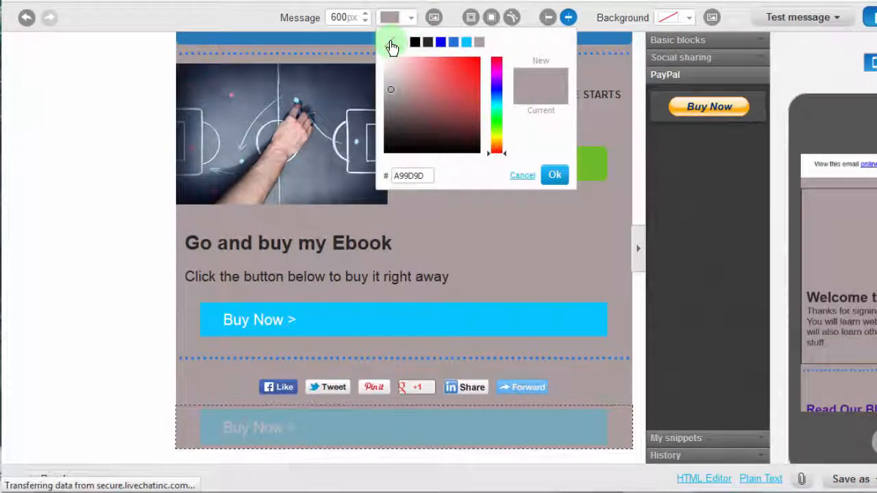
left_click(391, 43)
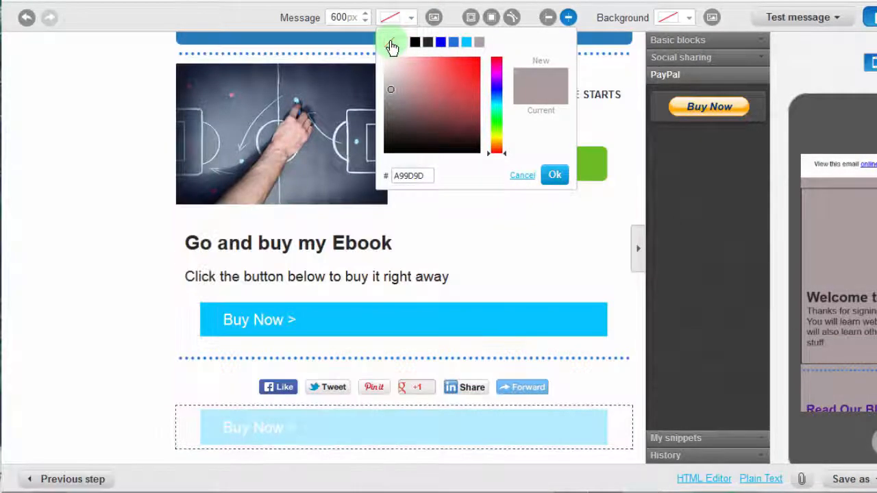
left_click(96, 164)
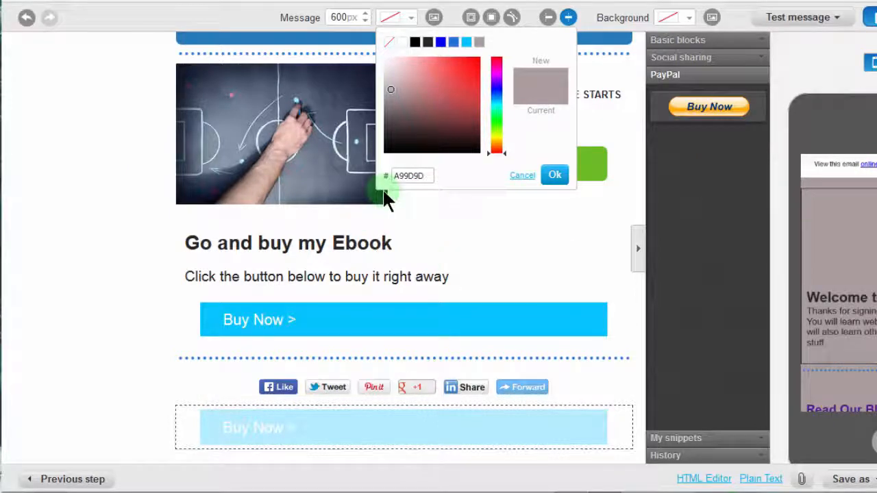
Look through the mobile preview of the newsletter from the header image down to the Buy Now section and back up.
left_click(104, 153)
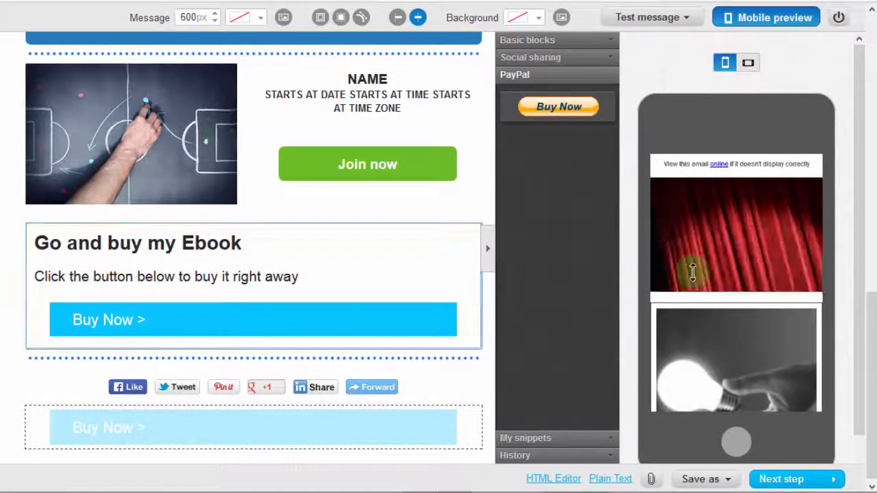
left_click_drag(732, 296, 724, 178)
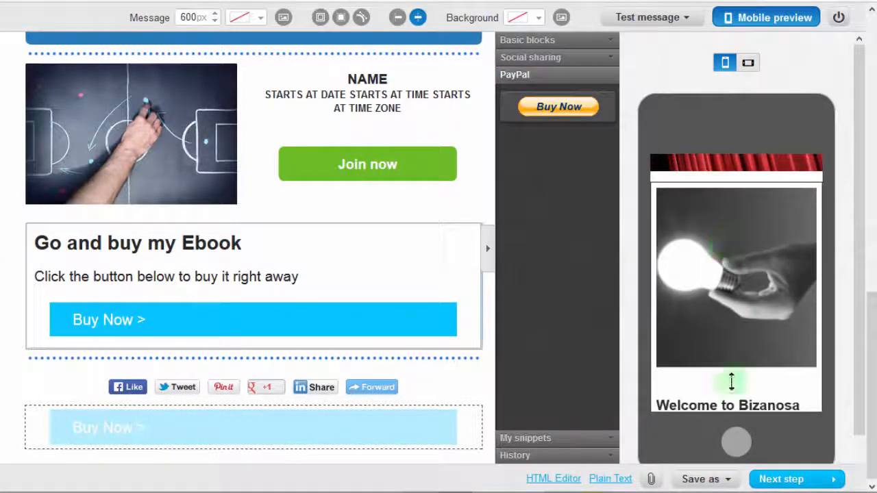
left_click_drag(729, 333, 726, 231)
left_click_drag(726, 368, 724, 186)
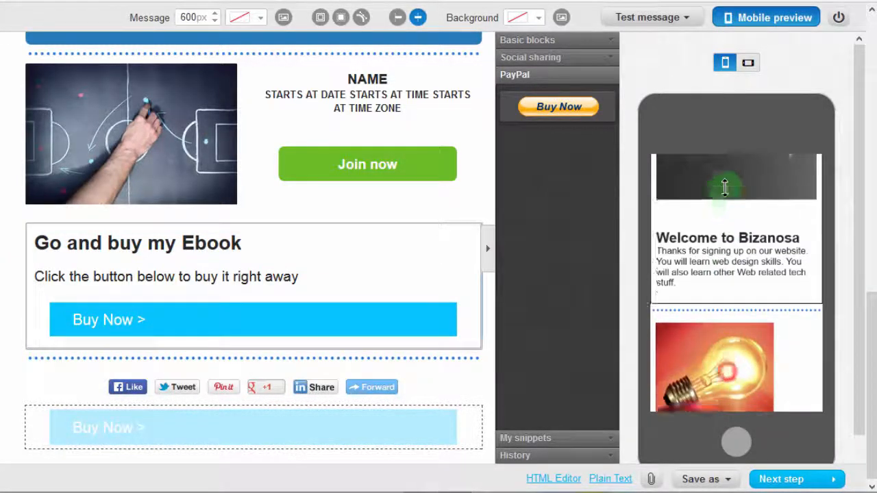
left_click_drag(726, 352, 722, 205)
left_click_drag(729, 336, 722, 165)
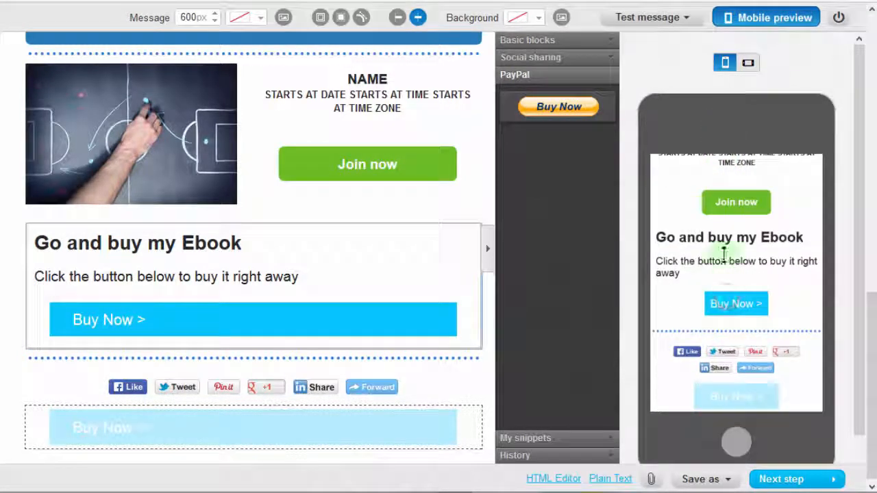
left_click_drag(721, 274, 718, 226)
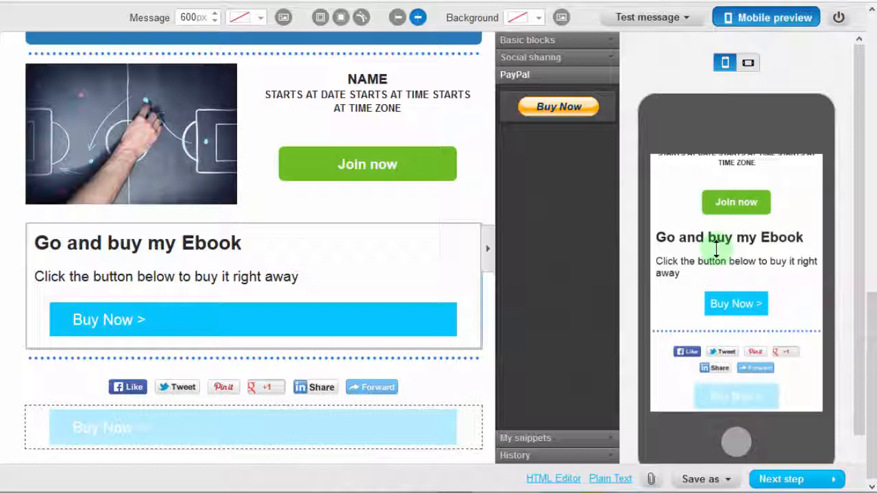
left_click_drag(719, 239, 719, 313)
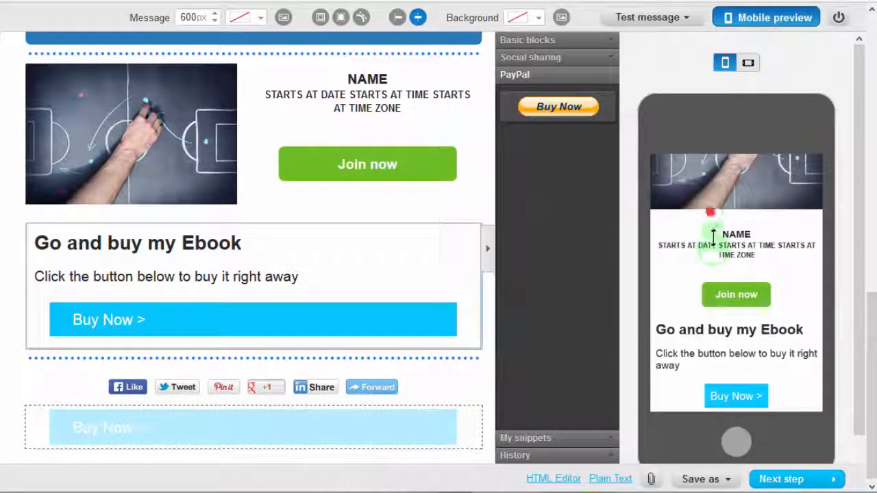
left_click_drag(714, 237, 722, 375)
left_click_drag(712, 217, 720, 378)
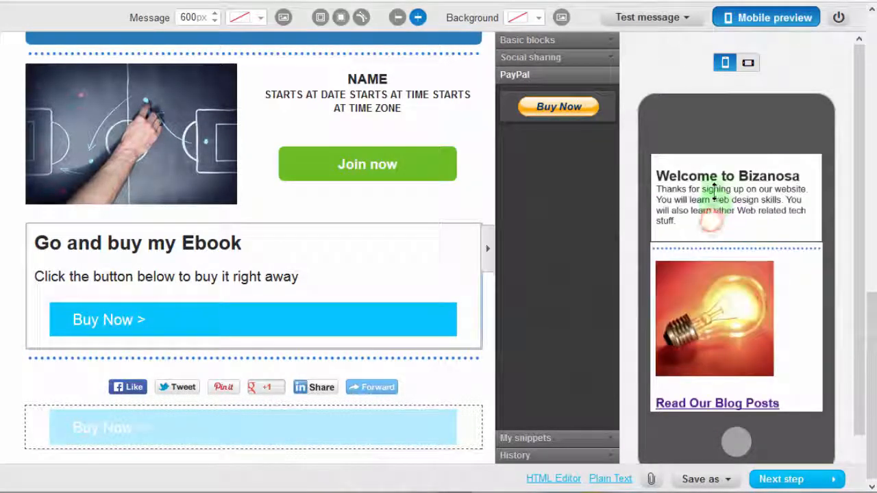
left_click_drag(714, 194, 726, 360)
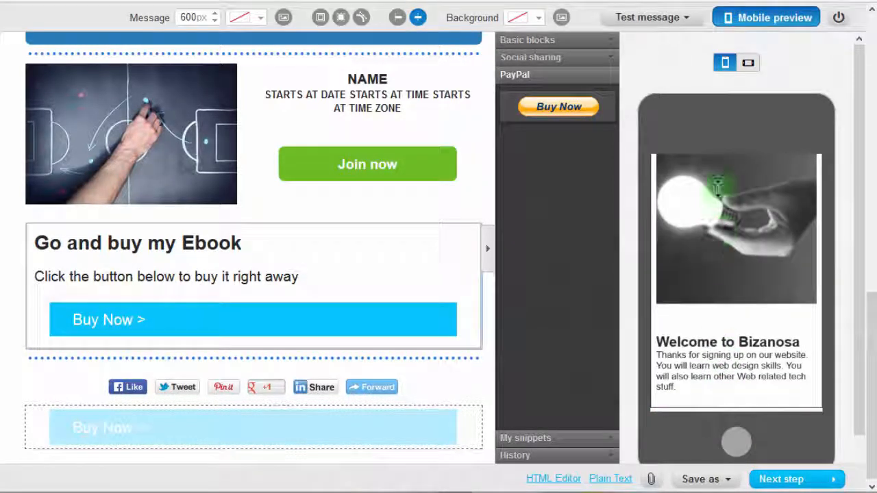
left_click_drag(727, 208, 709, 353)
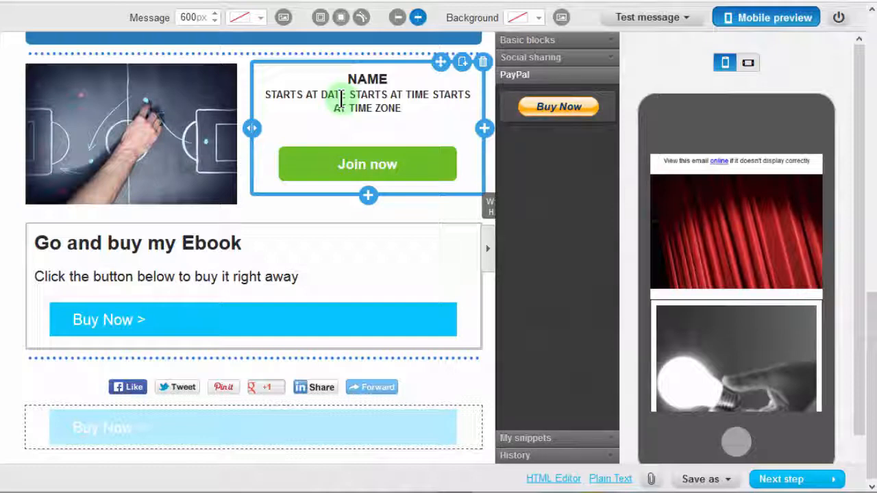
Compare the newsletter's sections in the editor with how they are laid out in the phone preview.
left_click(178, 123)
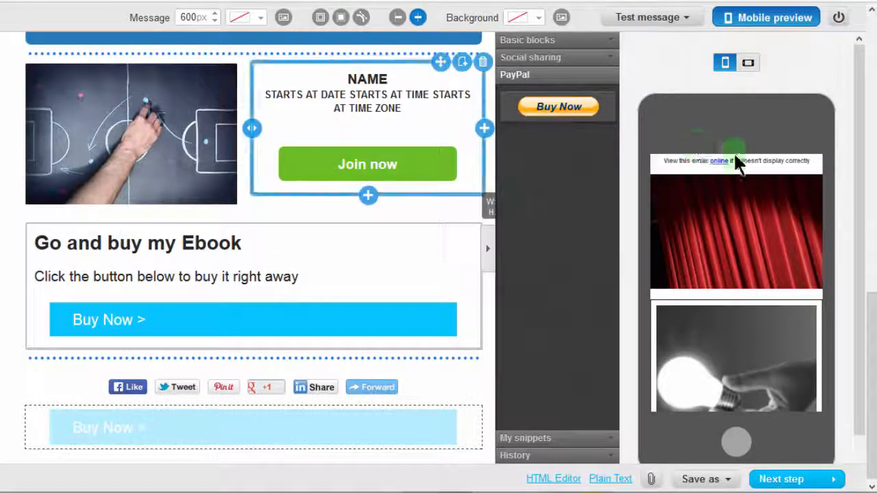
left_click_drag(871, 370, 870, 412)
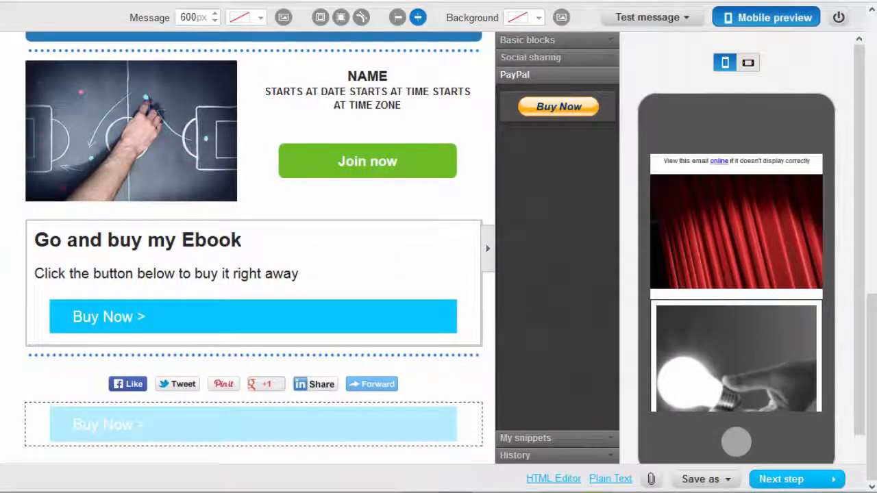
scroll(141, 212, "up", 1)
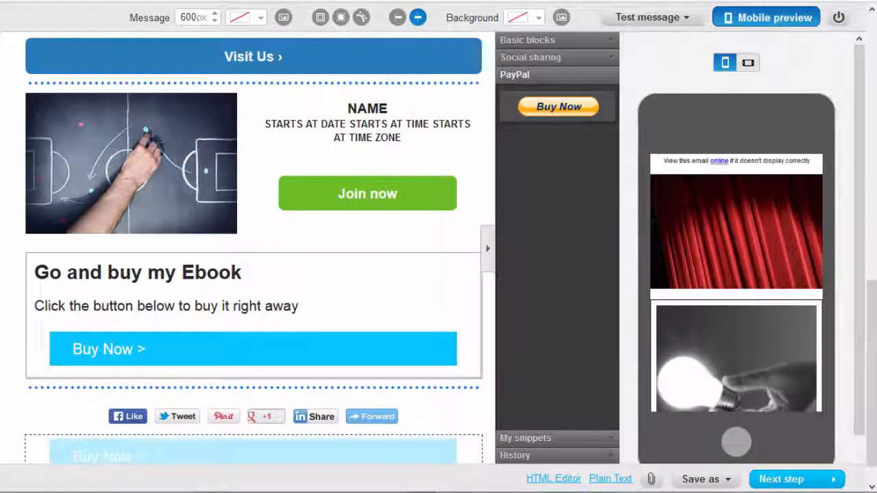
left_click(113, 129)
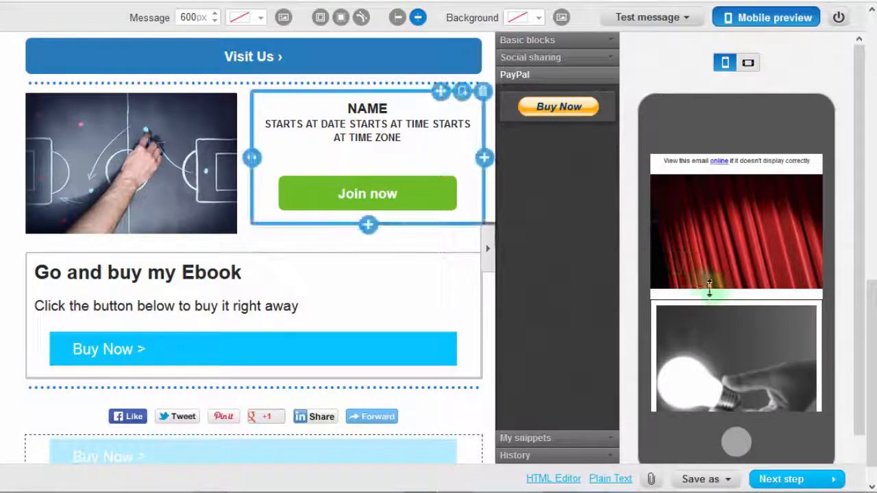
scroll(727, 287, "down", 3)
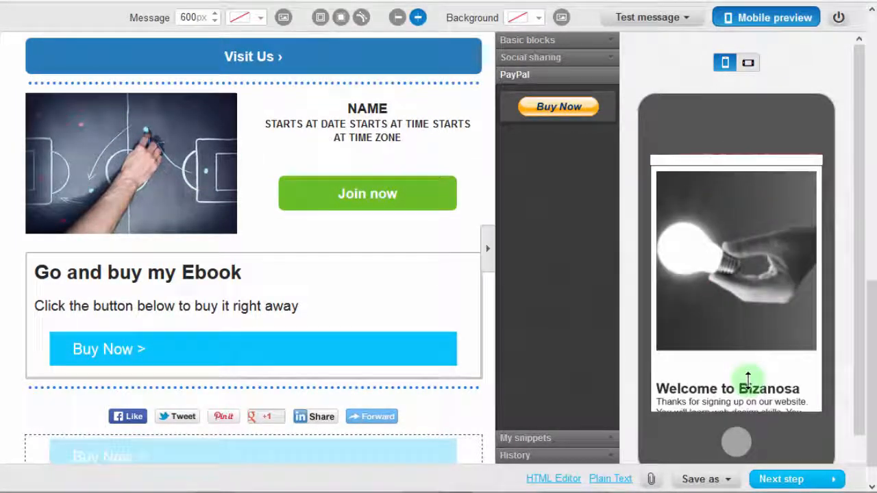
left_click_drag(745, 377, 732, 213)
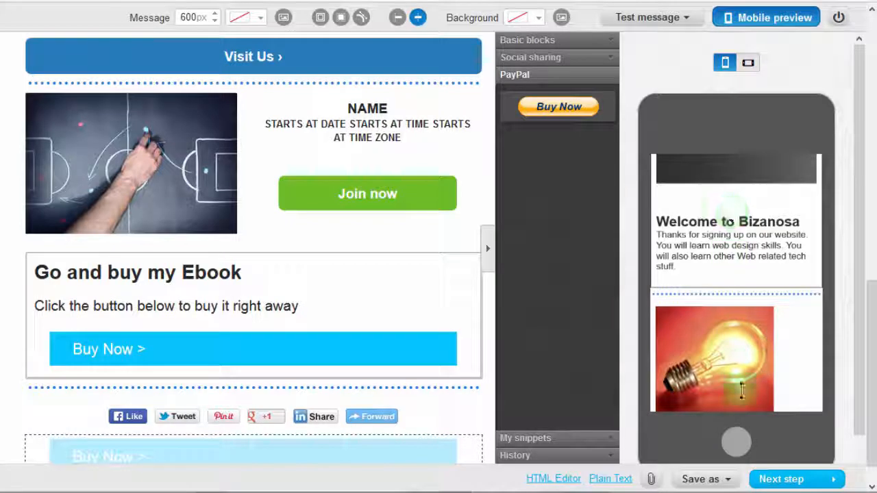
mouse_move(732, 277)
left_mouse_down()
mouse_move(723, 151)
mouse_move(733, 285)
left_mouse_up()
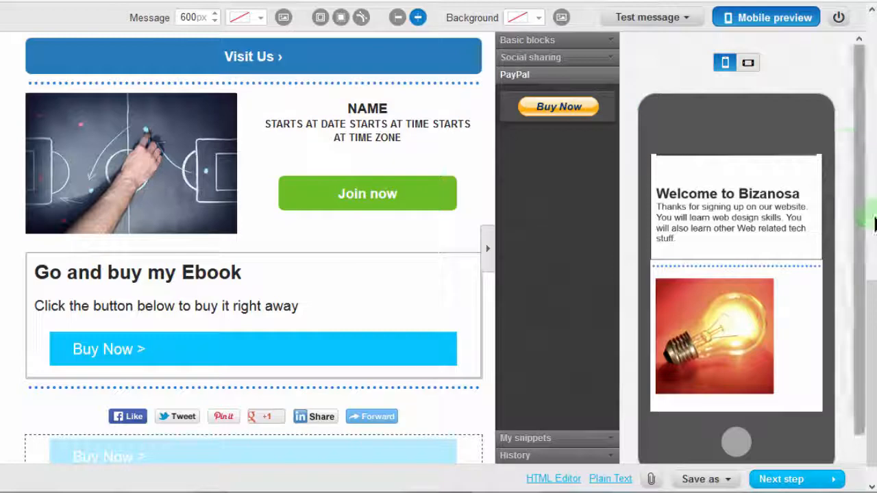
left_click_drag(871, 303, 871, 193)
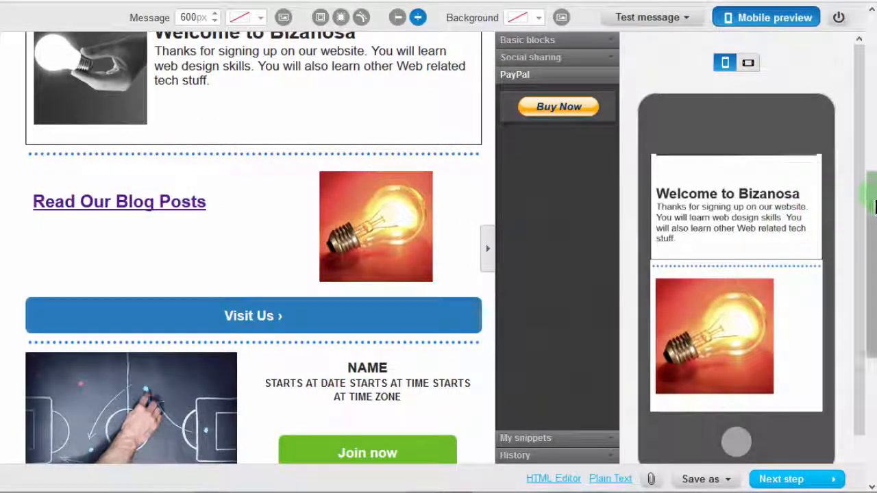
left_click_drag(871, 192, 871, 332)
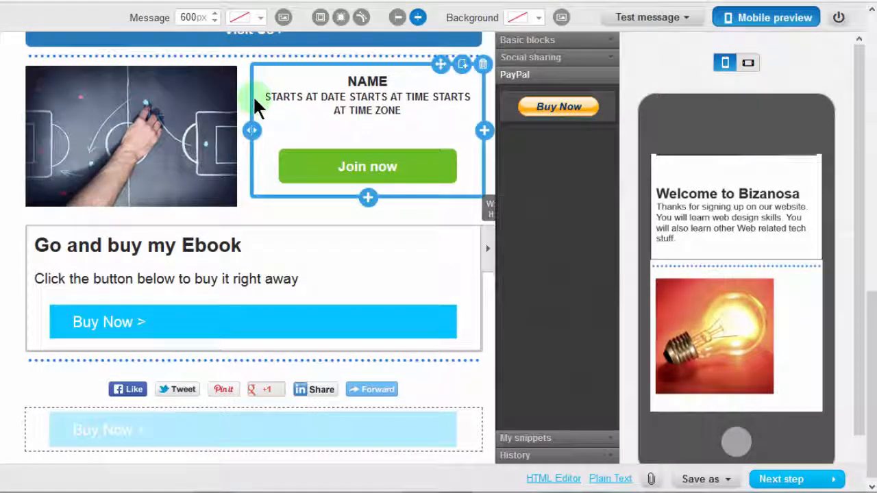
Set the font size of the line "Click the button below to buy it right away" to 20 px.
left_click(93, 278)
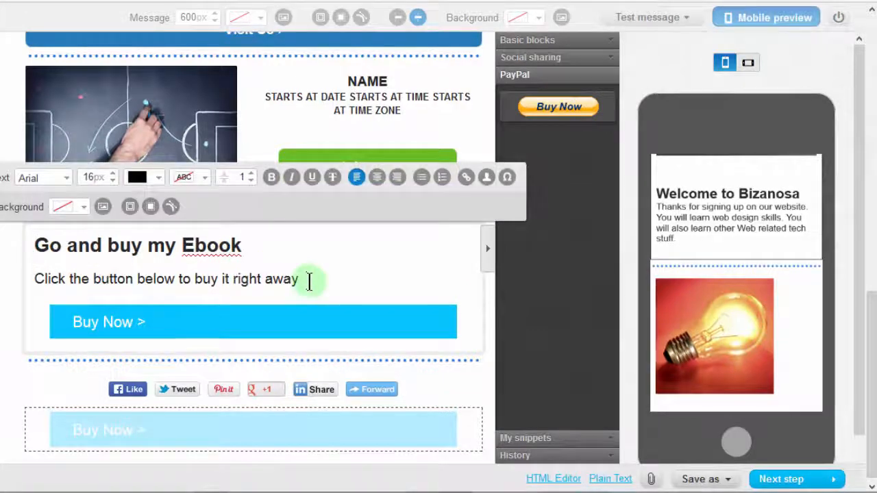
mouse_move(301, 279)
left_mouse_down()
mouse_move(121, 292)
mouse_move(36, 278)
mouse_move(171, 267)
mouse_move(306, 279)
left_mouse_up()
left_click(37, 279)
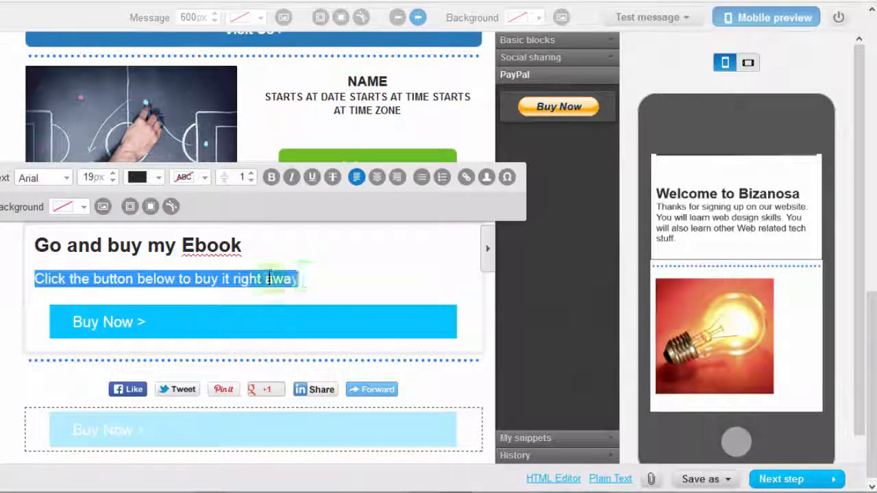
left_click(113, 174)
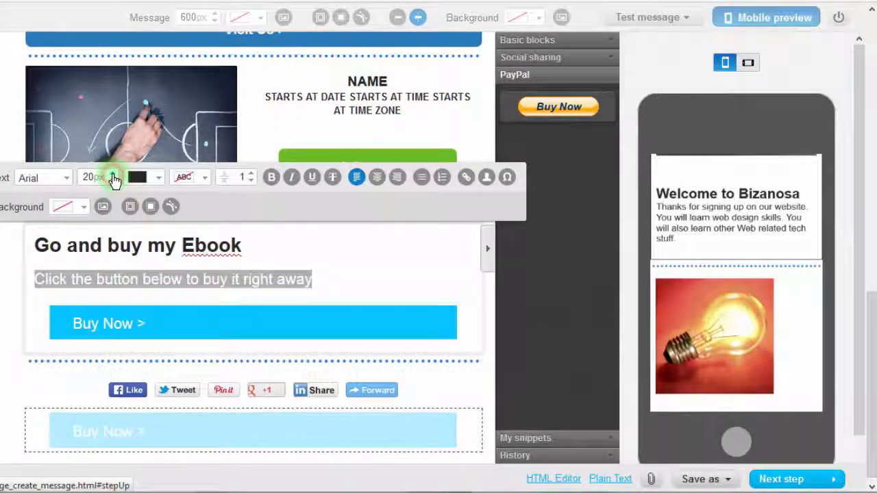
left_click(341, 279)
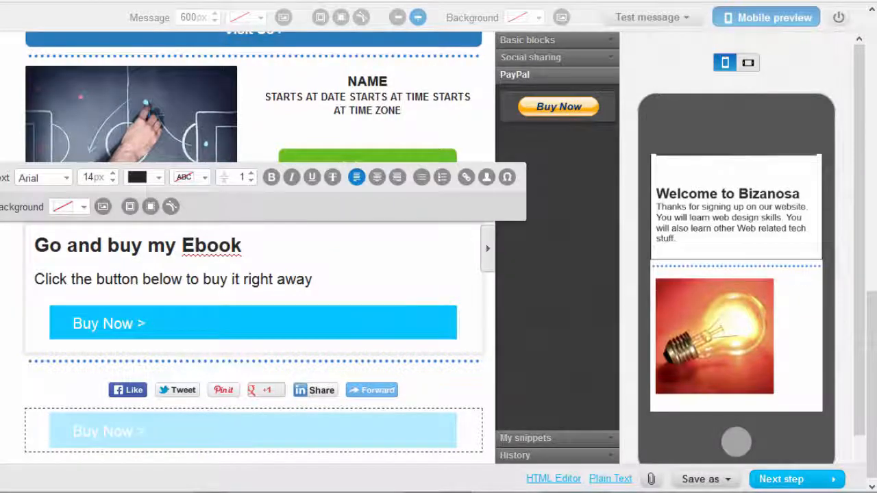
left_click(486, 244)
left_click(76, 117)
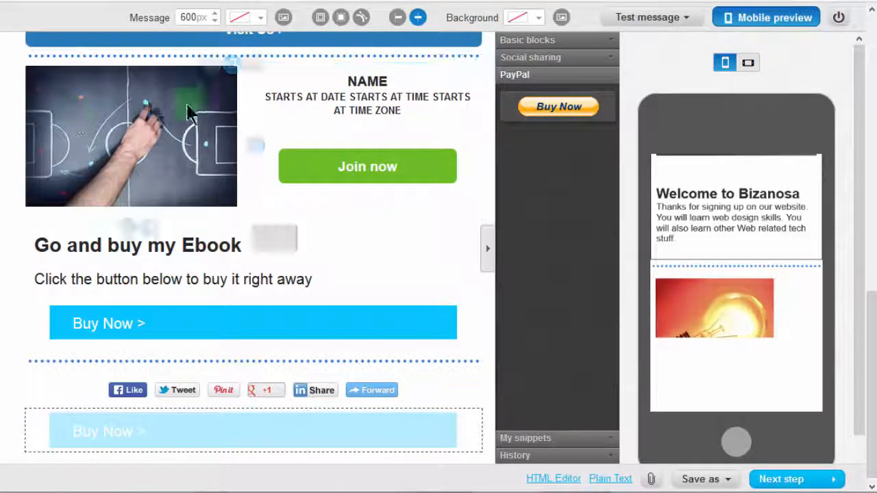
left_click(355, 123)
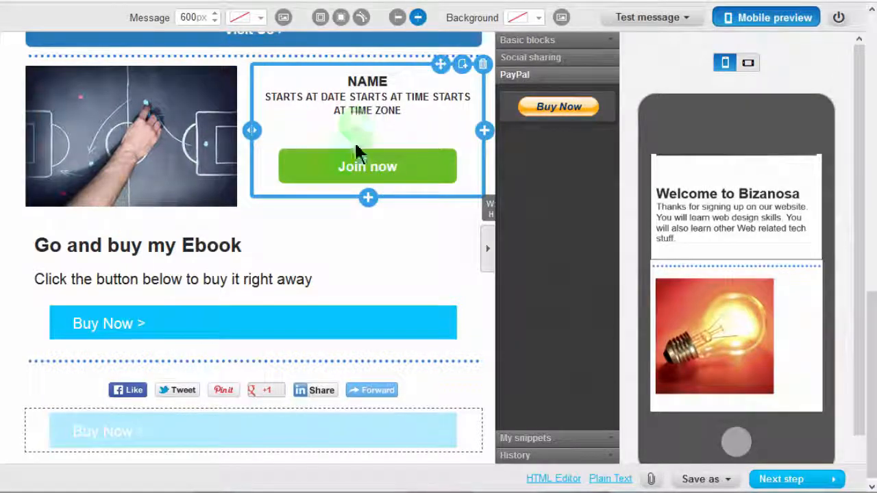
left_click(357, 319)
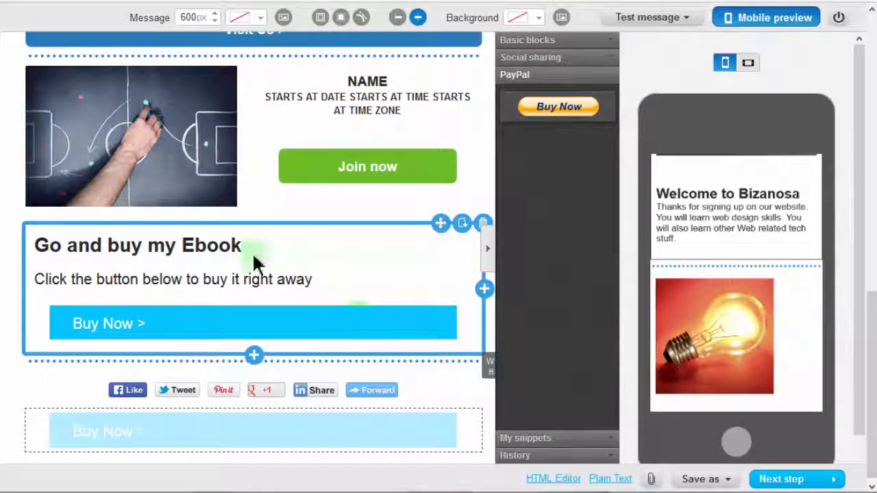
left_click(552, 165)
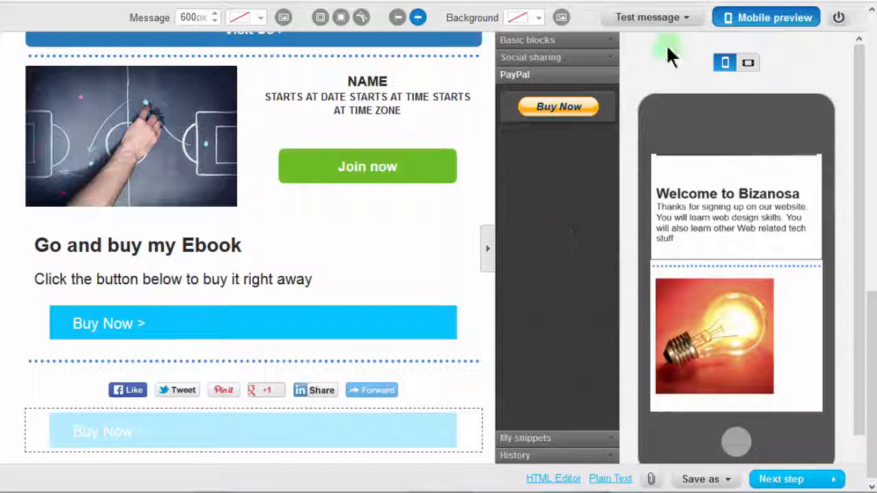
Run the SpamScore test on the message, examine its points against the allowed maximum, and close the report.
left_click(688, 23)
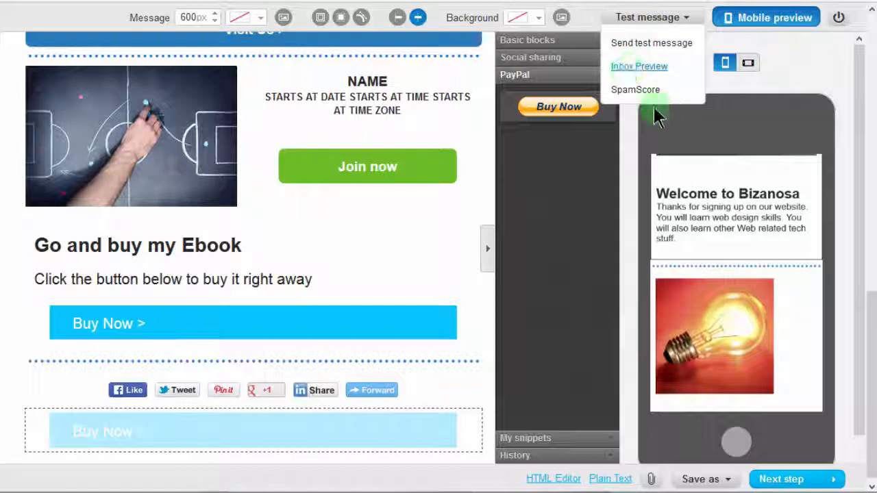
mouse_move(647, 17)
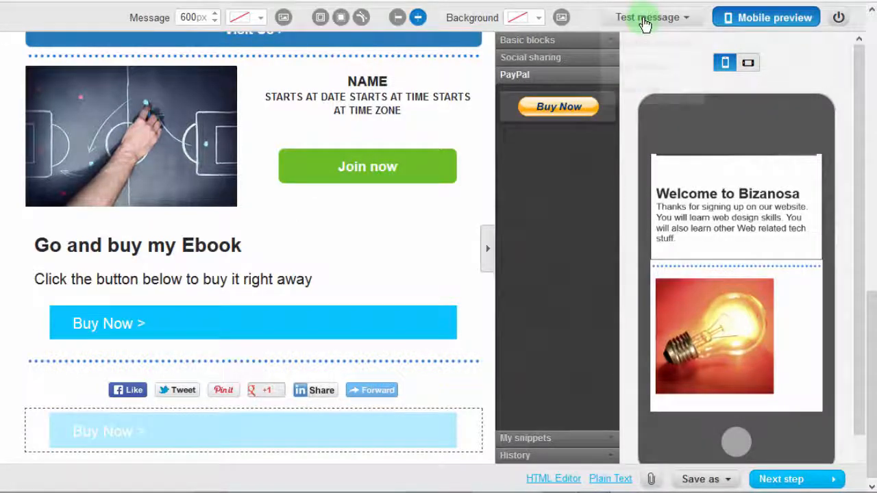
left_click(646, 18)
left_click(635, 89)
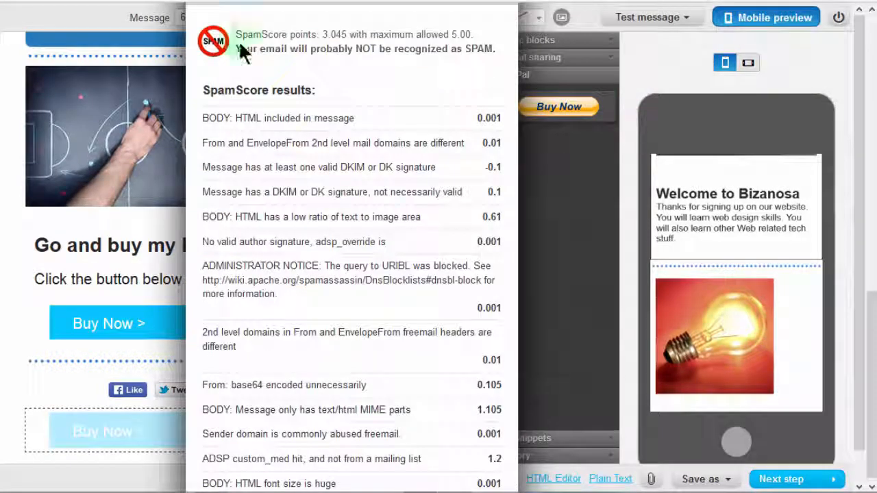
left_click_drag(321, 33, 347, 28)
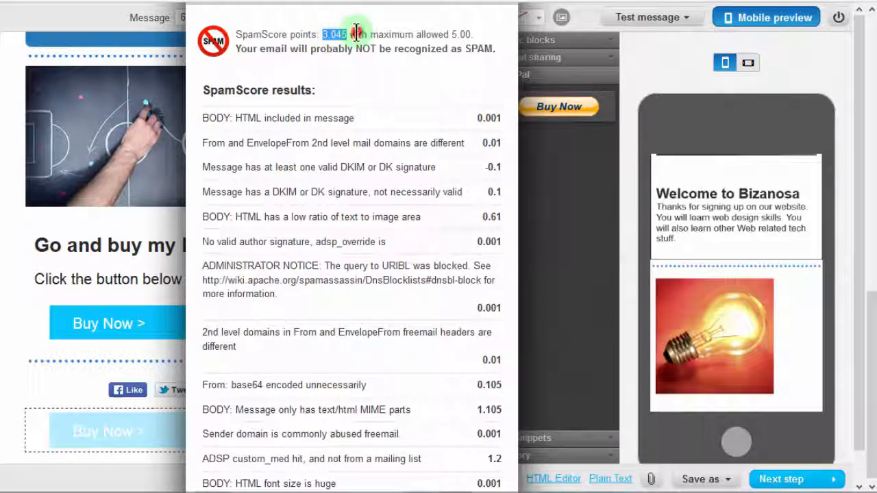
left_click(357, 33)
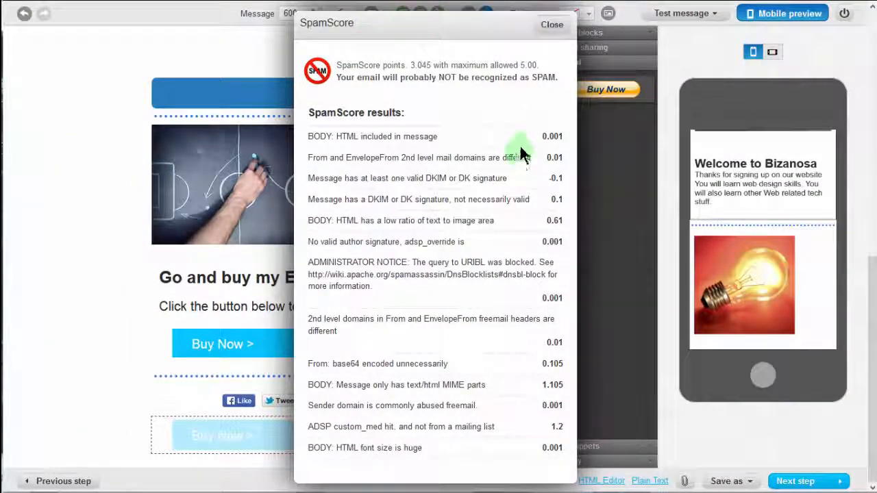
left_click(550, 27)
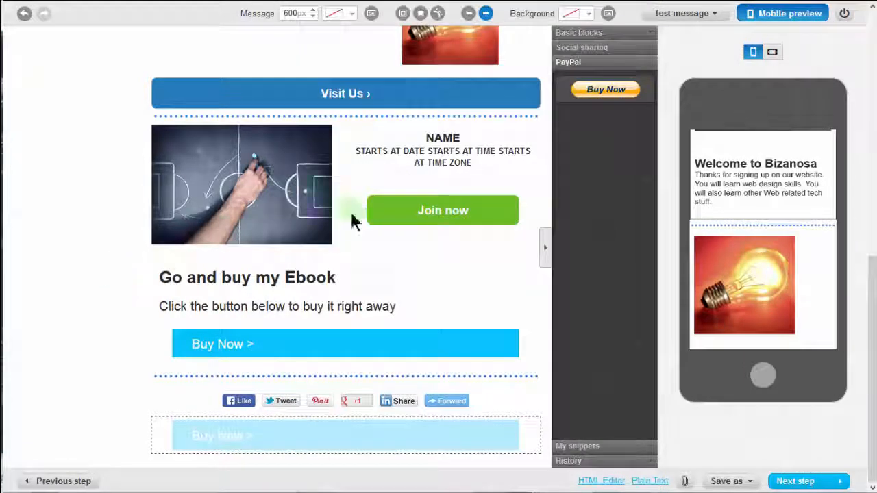